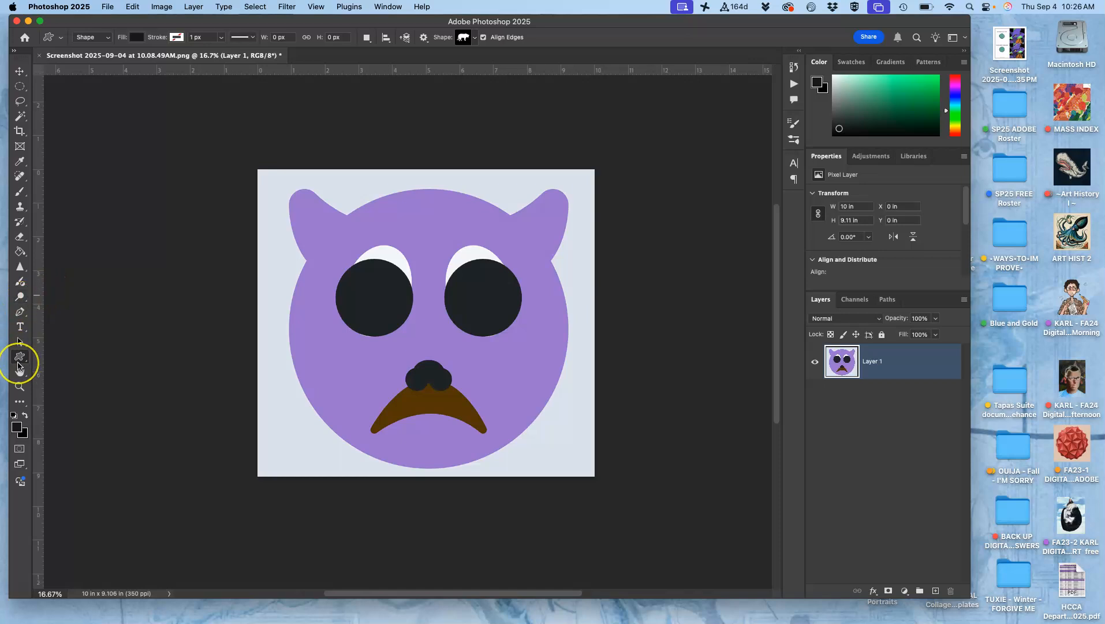
# - Open the reference image 574071076.png from the desktop in Preview and arrange it beside the Photoshop window
pyautogui.moveTo(106, 22); pyautogui.dragTo(225, 263)
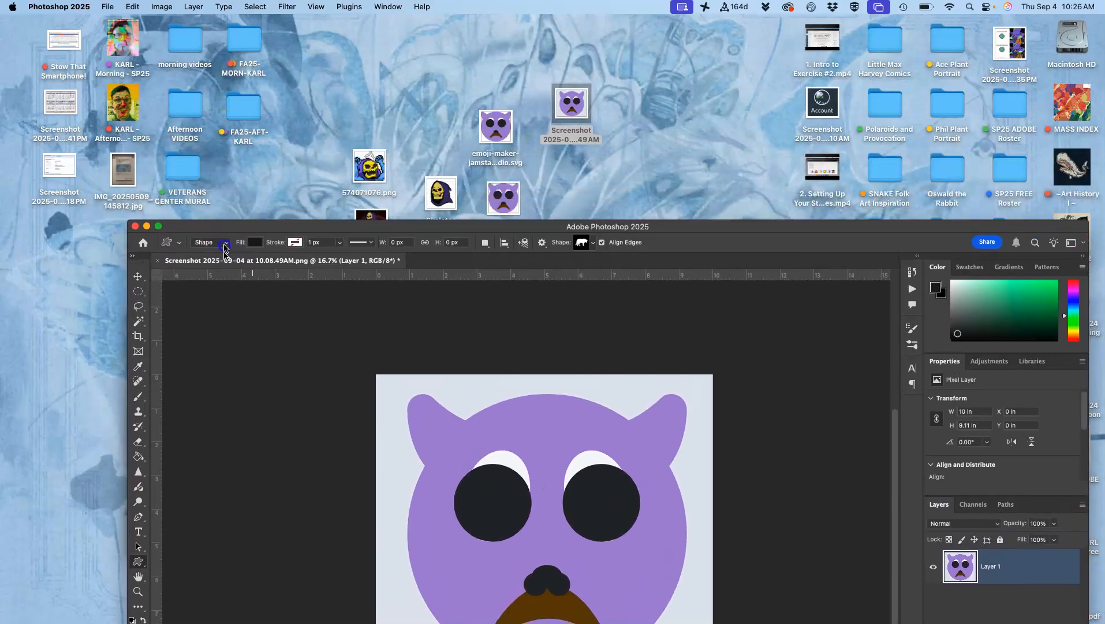
pyautogui.click(375, 166)
pyautogui.doubleClick(374, 166)
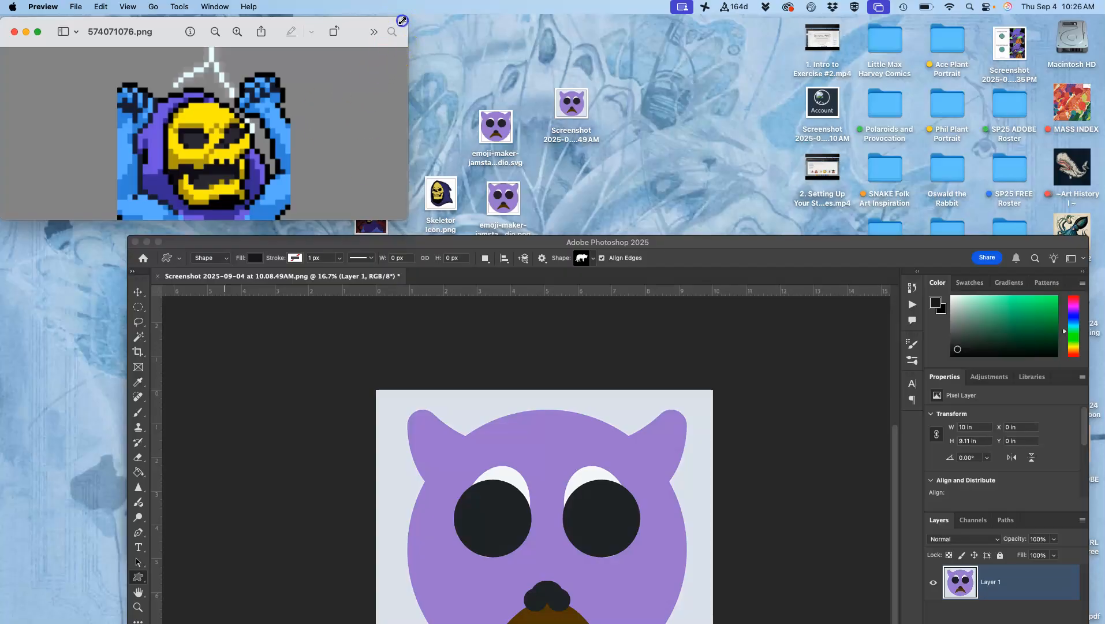
pyautogui.moveTo(402, 21); pyautogui.dragTo(402, 18)
pyautogui.moveTo(175, 27); pyautogui.dragTo(72, 29)
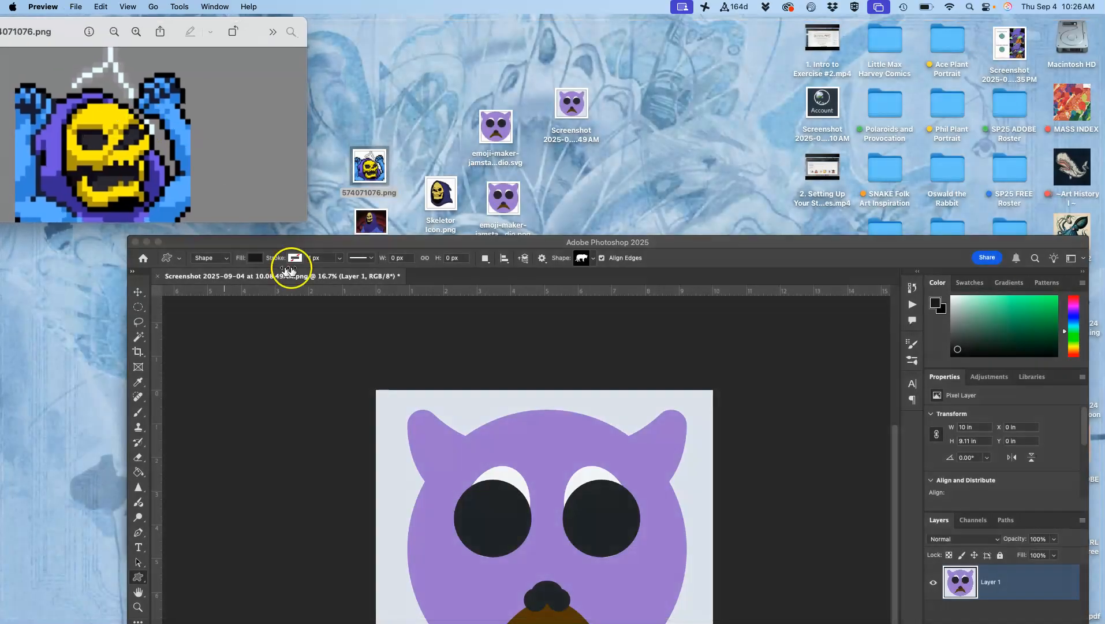
pyautogui.moveTo(128, 238); pyautogui.dragTo(317, 83)
pyautogui.moveTo(451, 87); pyautogui.dragTo(354, 22)
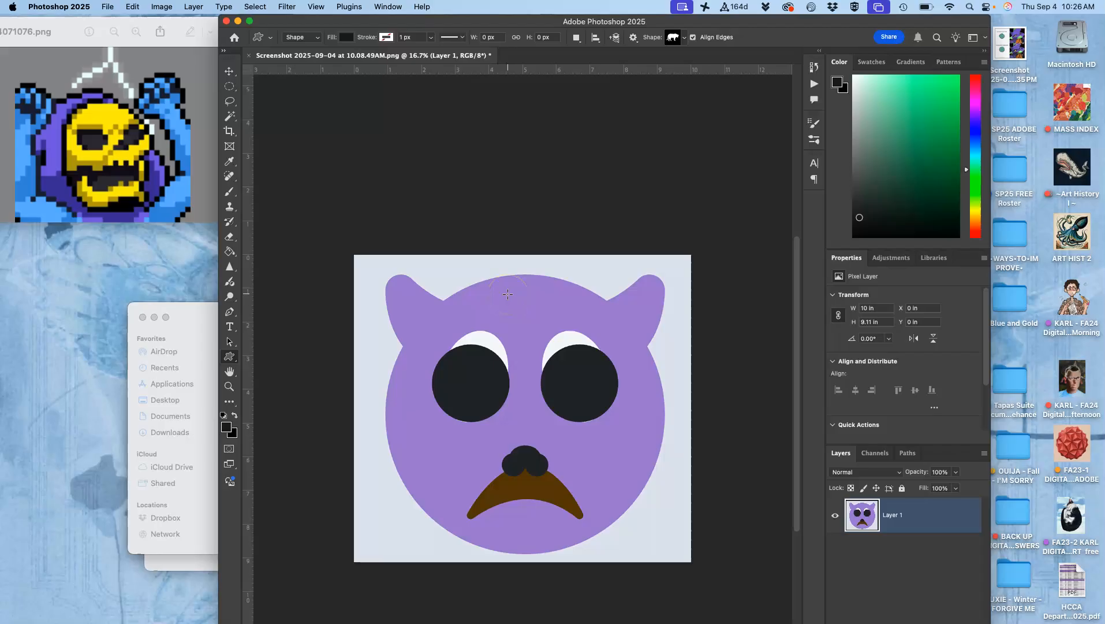
# - Draw a circle about 8.24 in wide with the Ellipse tool and move it over the purple face
pyautogui.rightClick(234, 357)
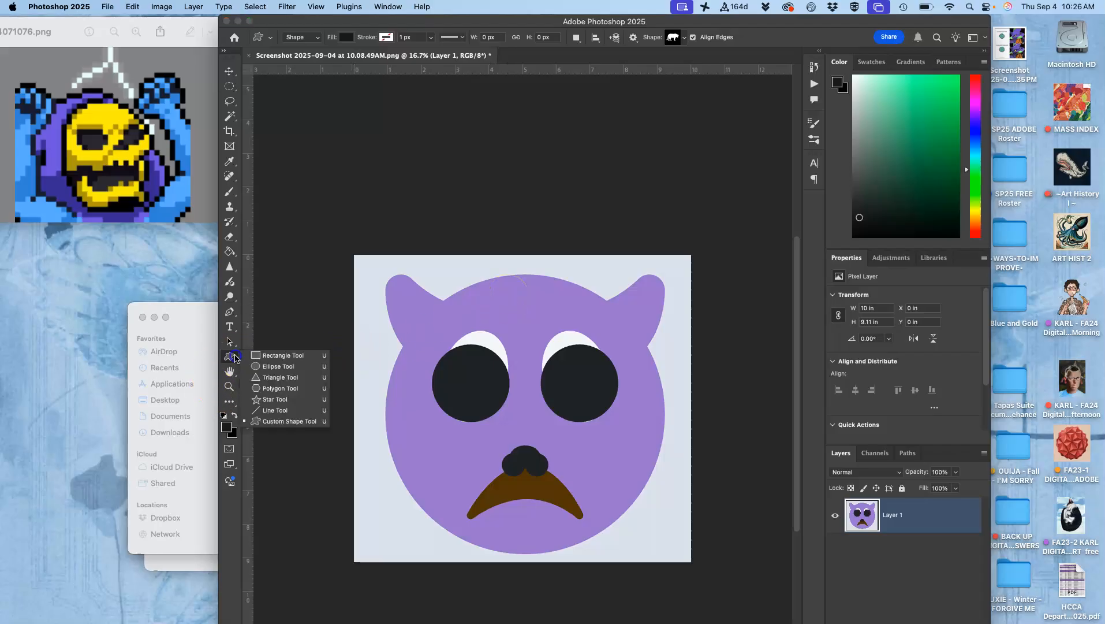
pyautogui.click(279, 367)
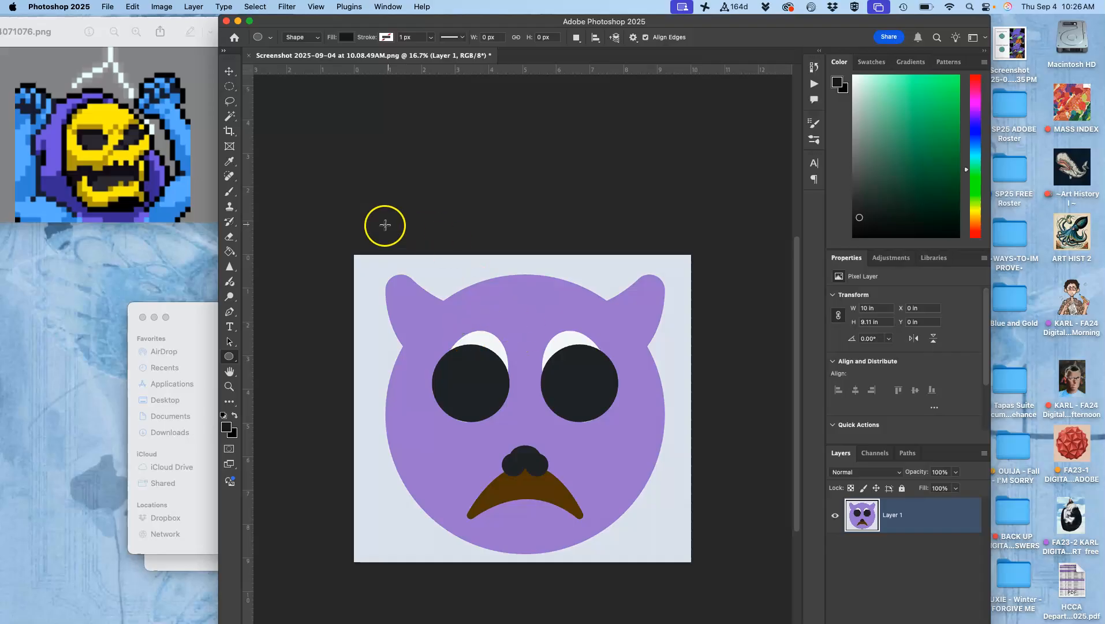
pyautogui.moveTo(375, 226); pyautogui.dragTo(695, 506)
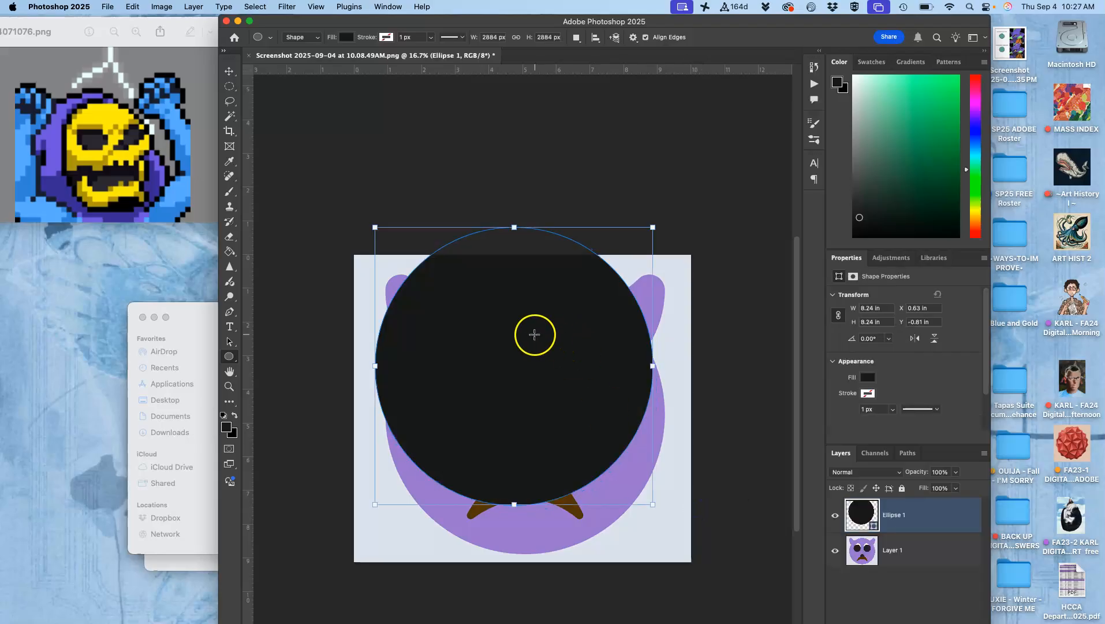
pyautogui.click(229, 71)
pyautogui.moveTo(533, 365); pyautogui.dragTo(546, 411)
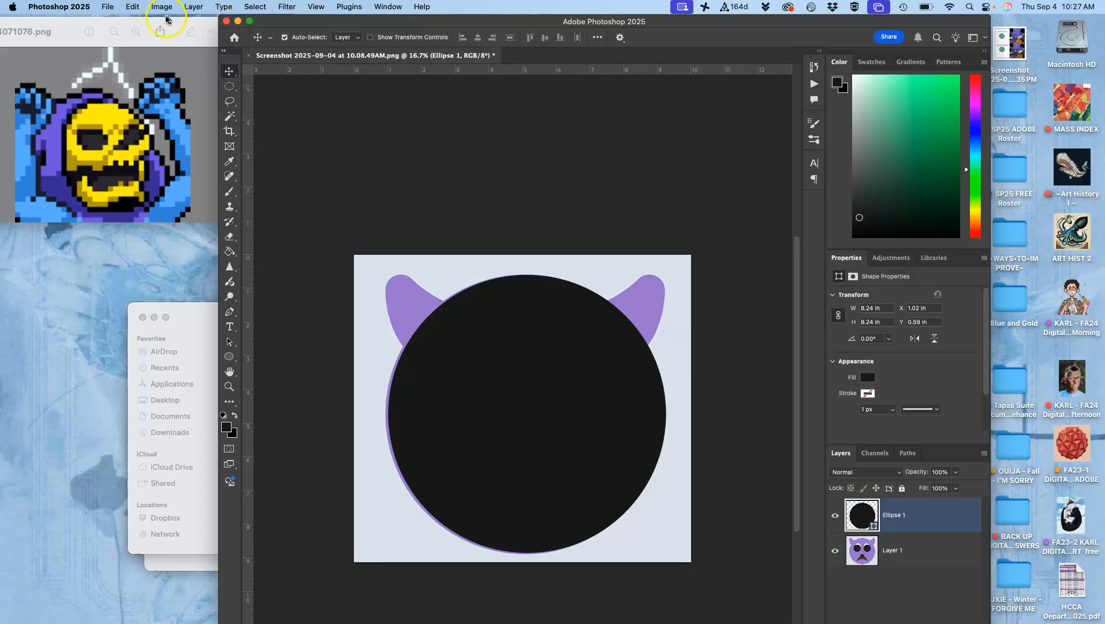
# - Scale the circle proportionally to about 100.81% with Free Transform to match the face's outline
pyautogui.click(133, 7)
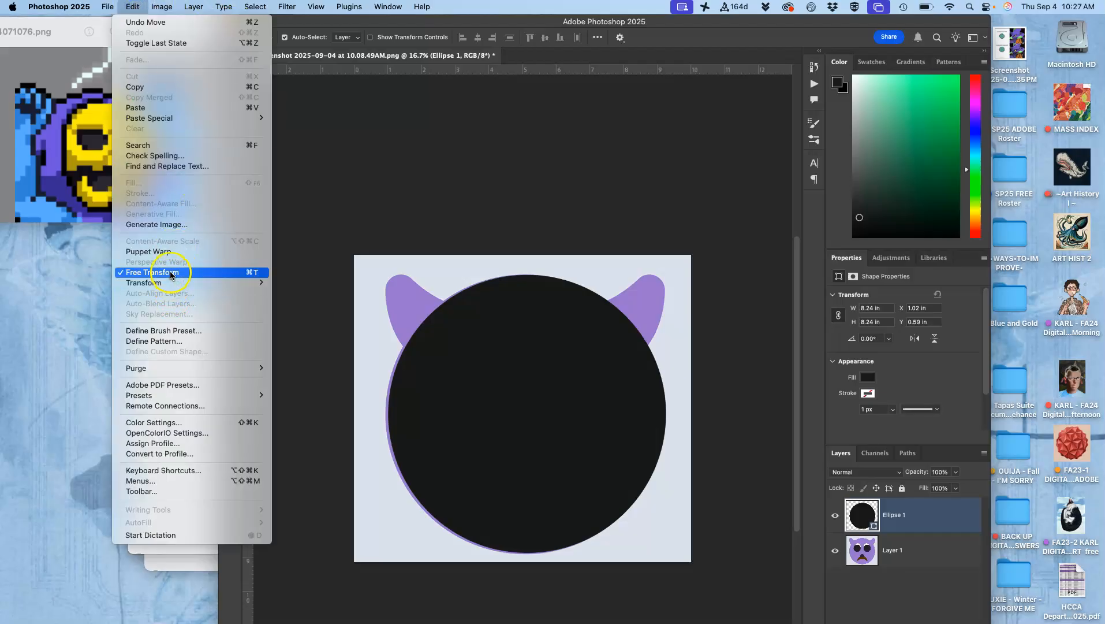
pyautogui.click(234, 278)
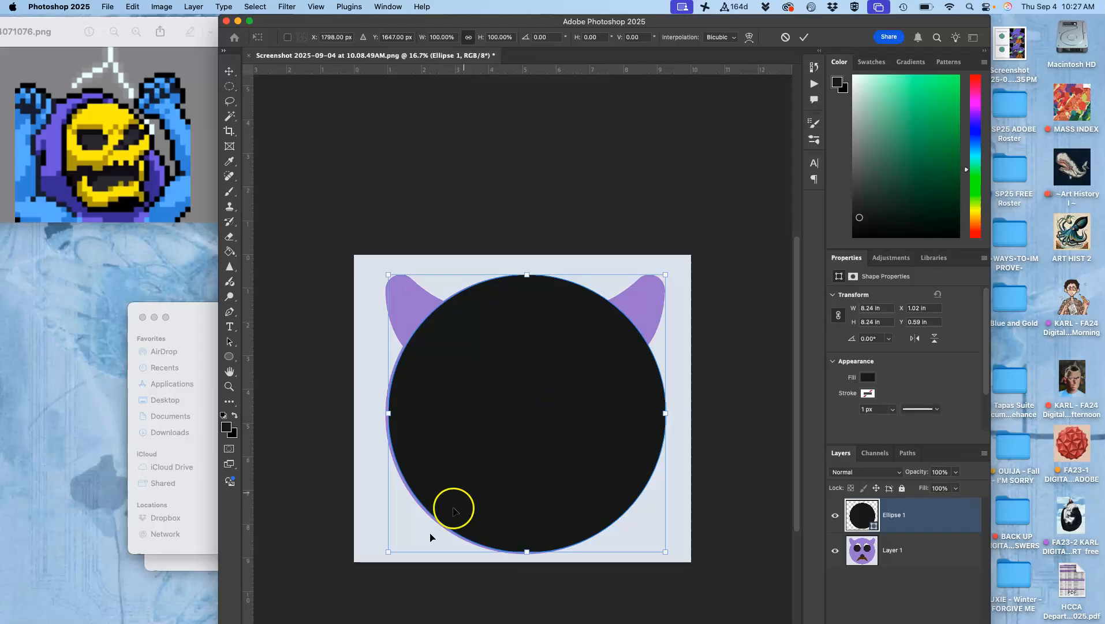
pyautogui.moveTo(392, 553)
pyautogui.mouseDown()
pyautogui.moveTo(362, 575)
pyautogui.moveTo(486, 466)
pyautogui.moveTo(375, 575)
pyautogui.moveTo(417, 542)
pyautogui.moveTo(391, 557)
pyautogui.mouseUp()
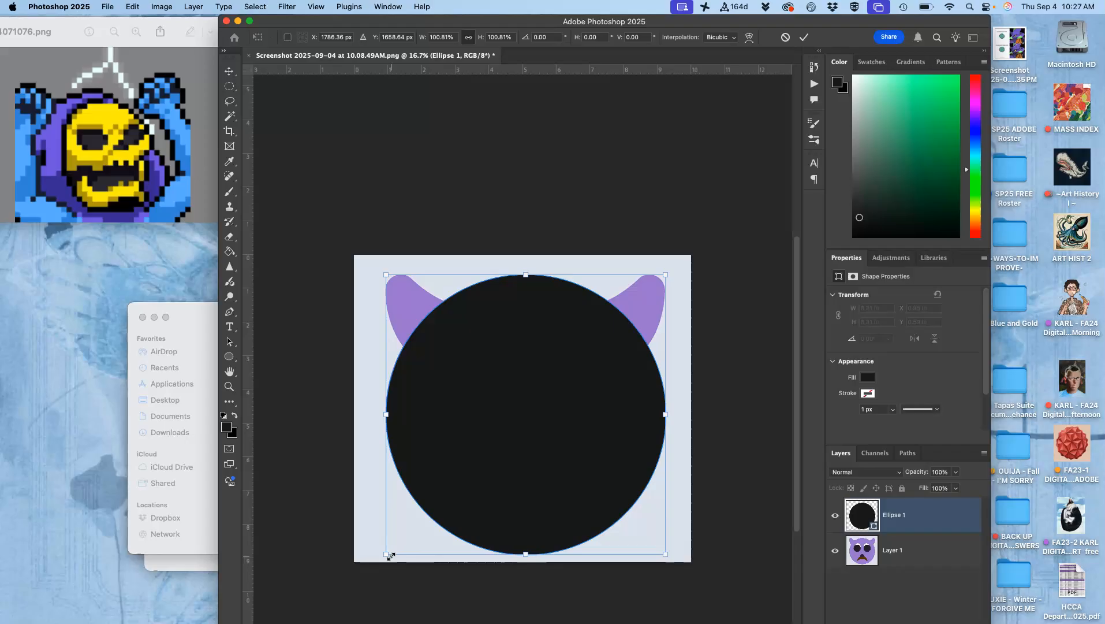
pyautogui.moveTo(386, 414)
pyautogui.mouseDown()
pyautogui.moveTo(471, 420)
pyautogui.moveTo(360, 422)
pyautogui.moveTo(425, 425)
pyautogui.moveTo(402, 424)
pyautogui.mouseUp()
pyautogui.press('super+z')
pyautogui.hscroll(5, 547, 382)
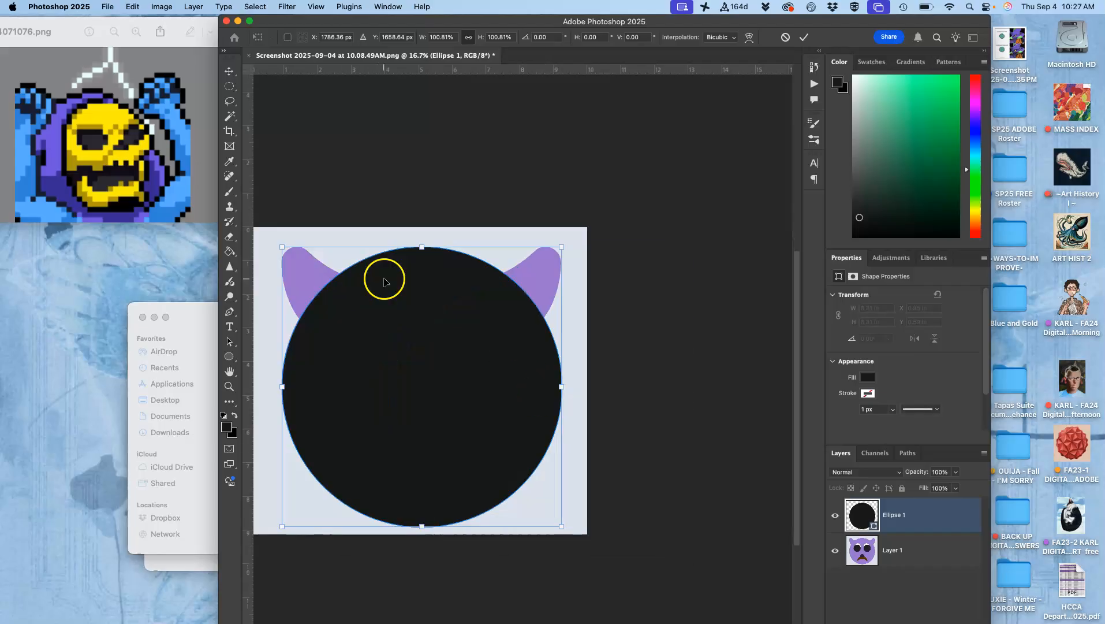
pyautogui.hscroll(-3, 407, 282)
pyautogui.scroll(-3, 407, 282)
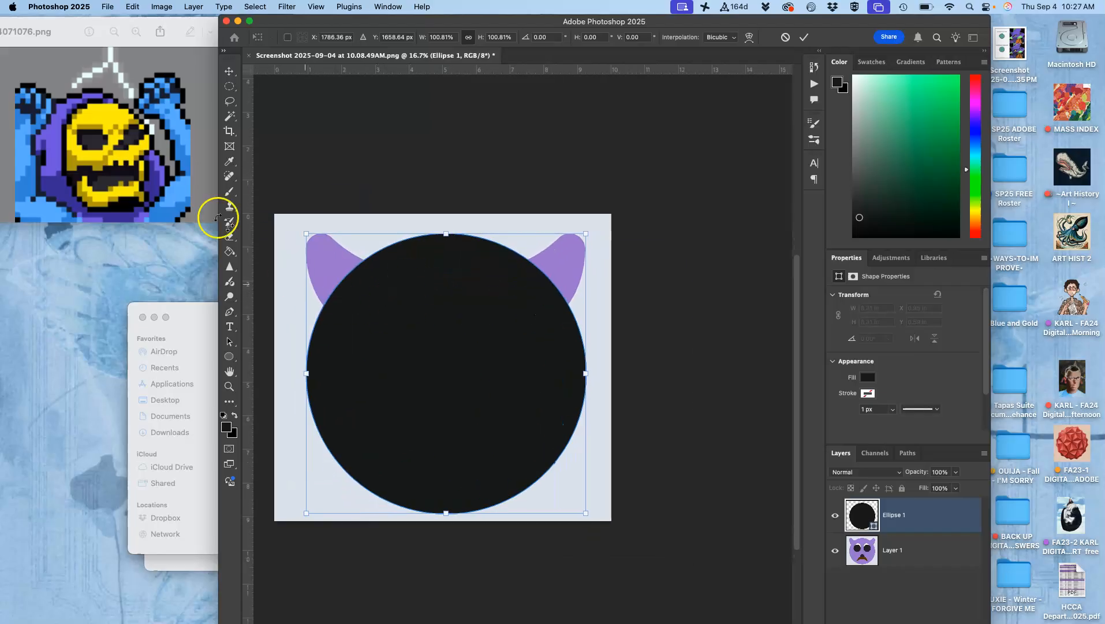
# - Try warping the circle into a wider-bottomed head shape and undo the whole transformation
pyautogui.rightClick(412, 377)
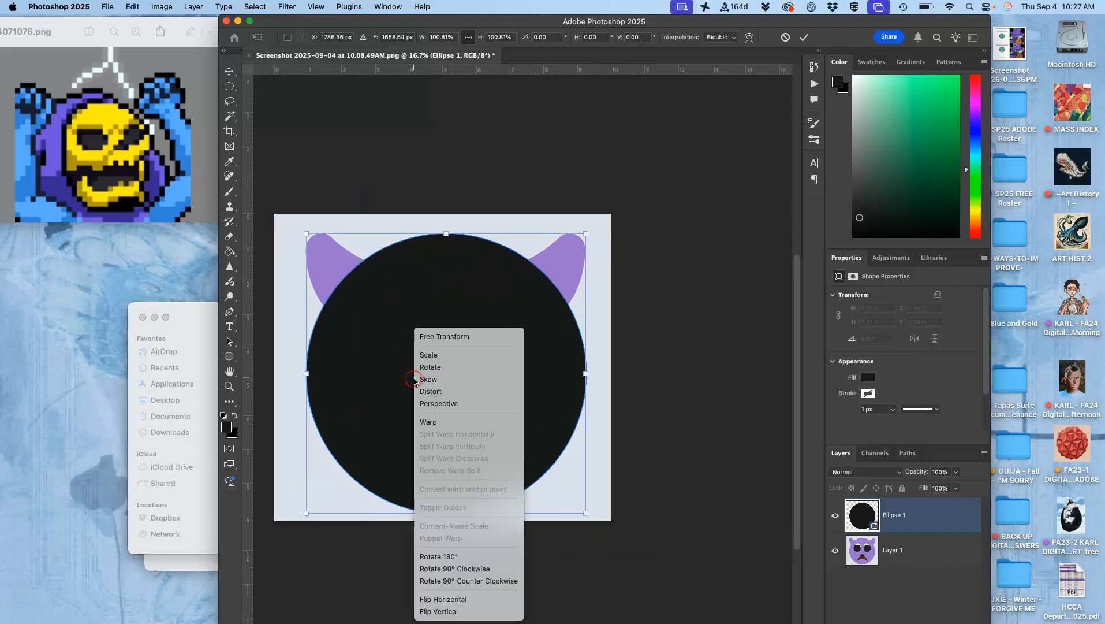
pyautogui.click(439, 422)
pyautogui.moveTo(340, 451); pyautogui.dragTo(317, 499)
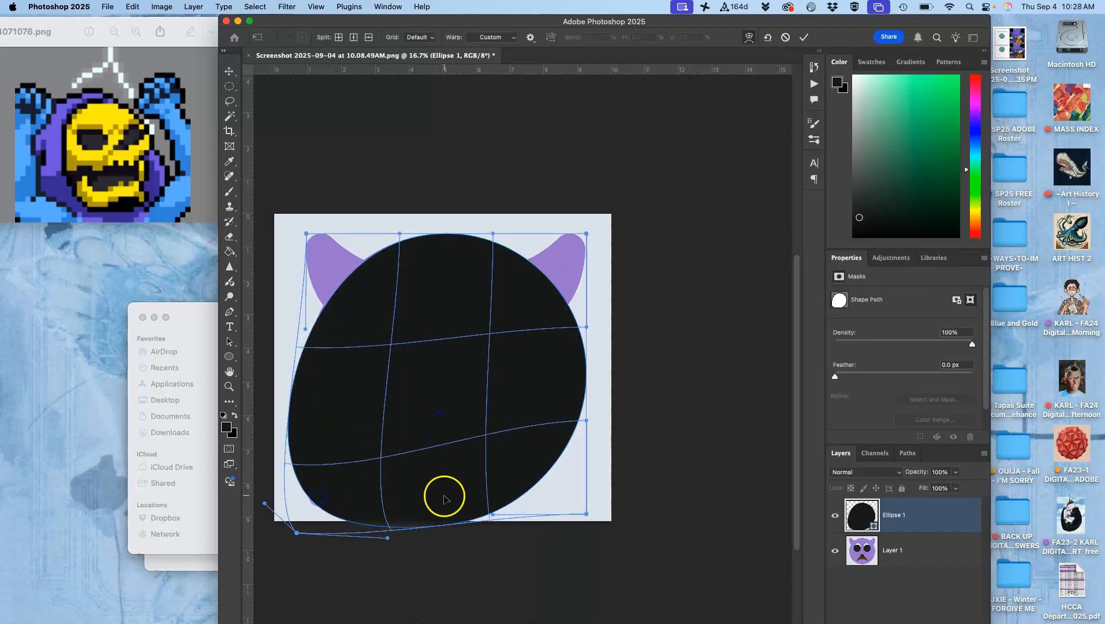
pyautogui.moveTo(444, 498); pyautogui.dragTo(450, 487)
pyautogui.moveTo(538, 408); pyautogui.dragTo(568, 469)
pyautogui.moveTo(377, 473); pyautogui.dragTo(377, 468)
pyautogui.moveTo(480, 496); pyautogui.dragTo(474, 491)
pyautogui.press('Return')
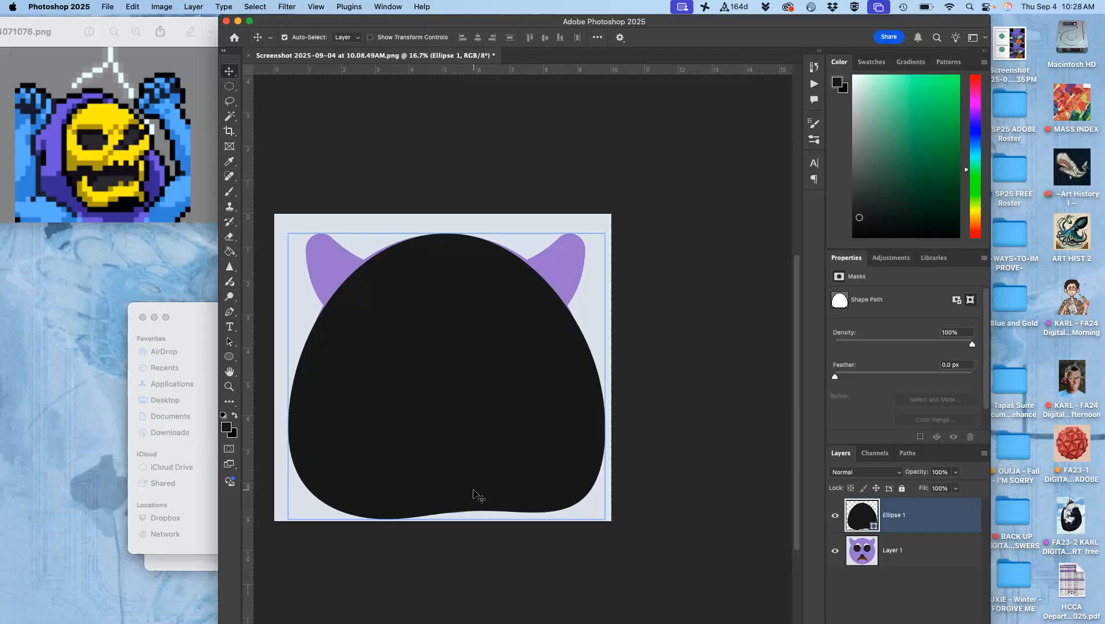
pyautogui.press('super+z')
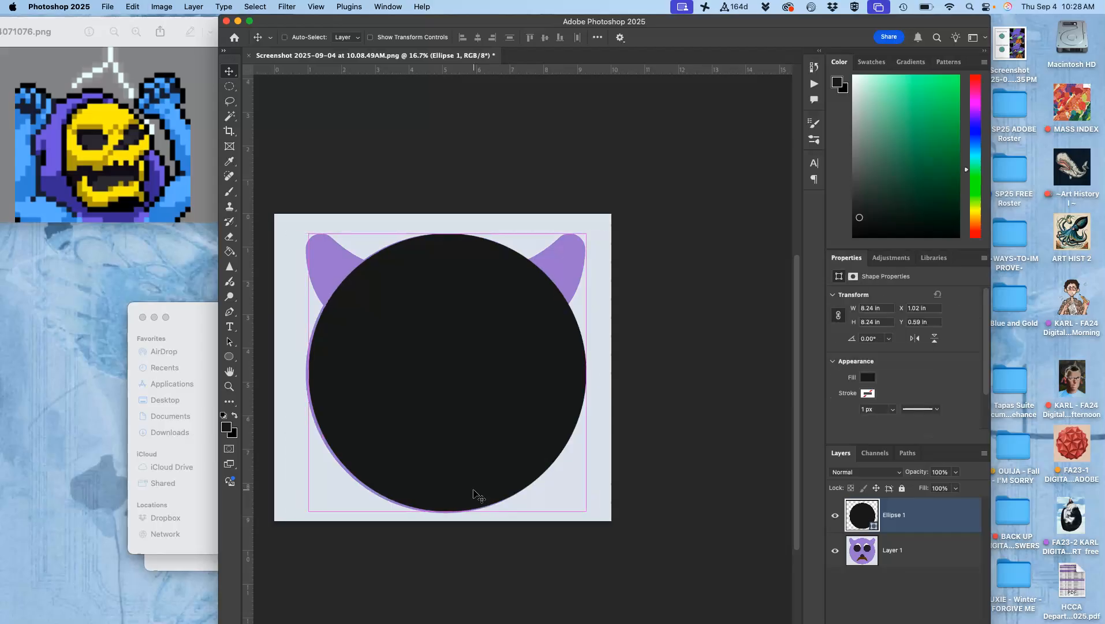
# - Enlarge the circle proportionally to about 8.31 in with Free Transform so it covers the face
pyautogui.click(462, 484)
pyautogui.press('super+t')
pyautogui.click(349, 384)
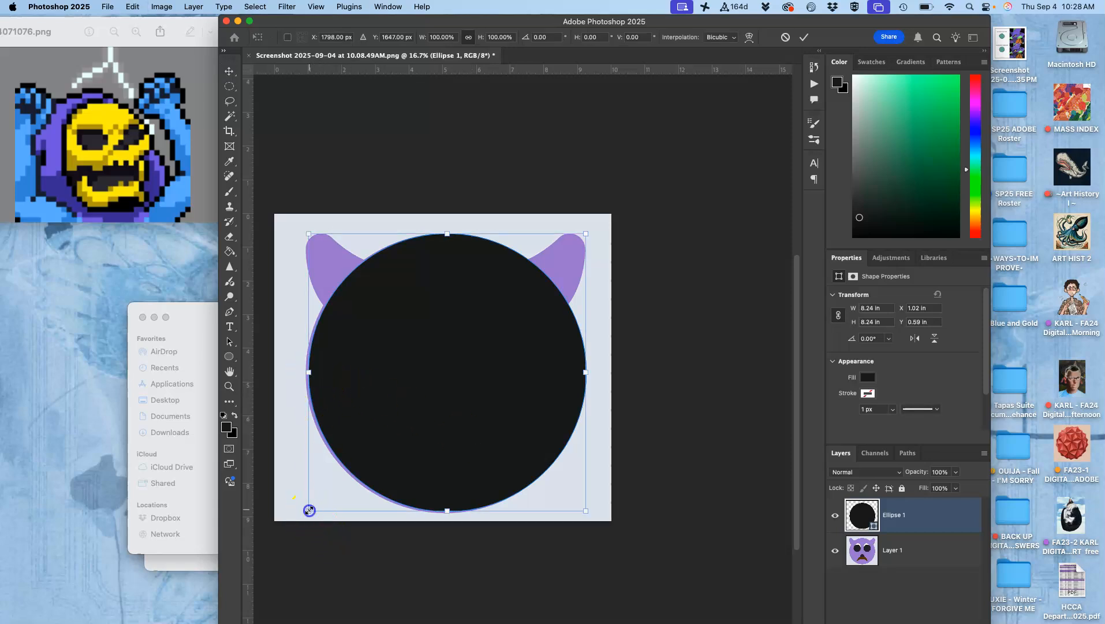
pyautogui.moveTo(308, 511); pyautogui.dragTo(306, 513)
pyautogui.press('Return')
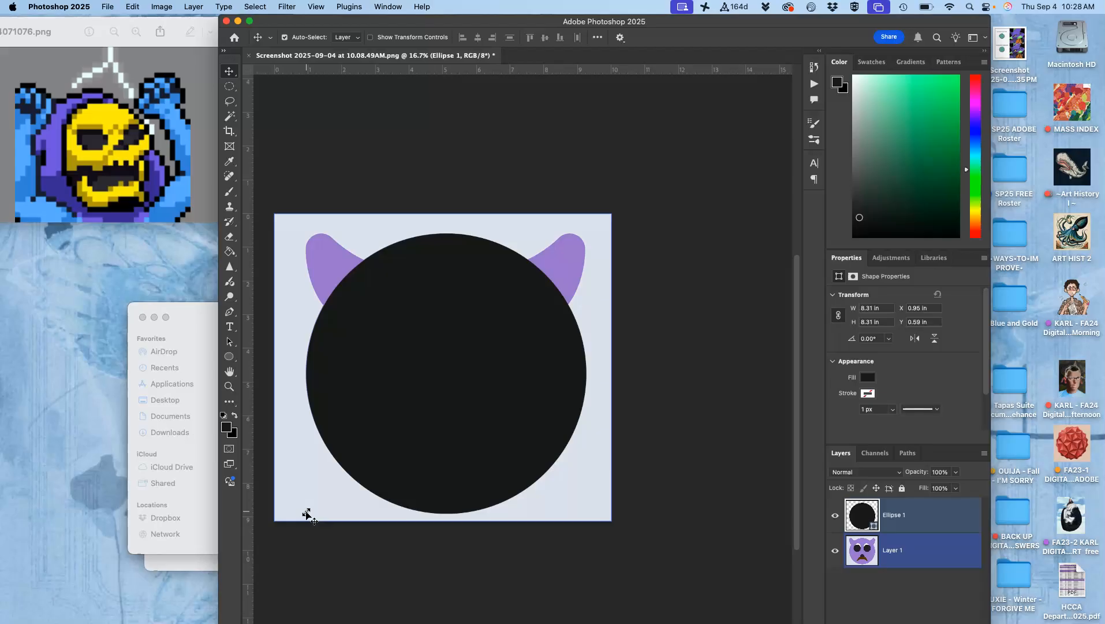
pyautogui.click(314, 453)
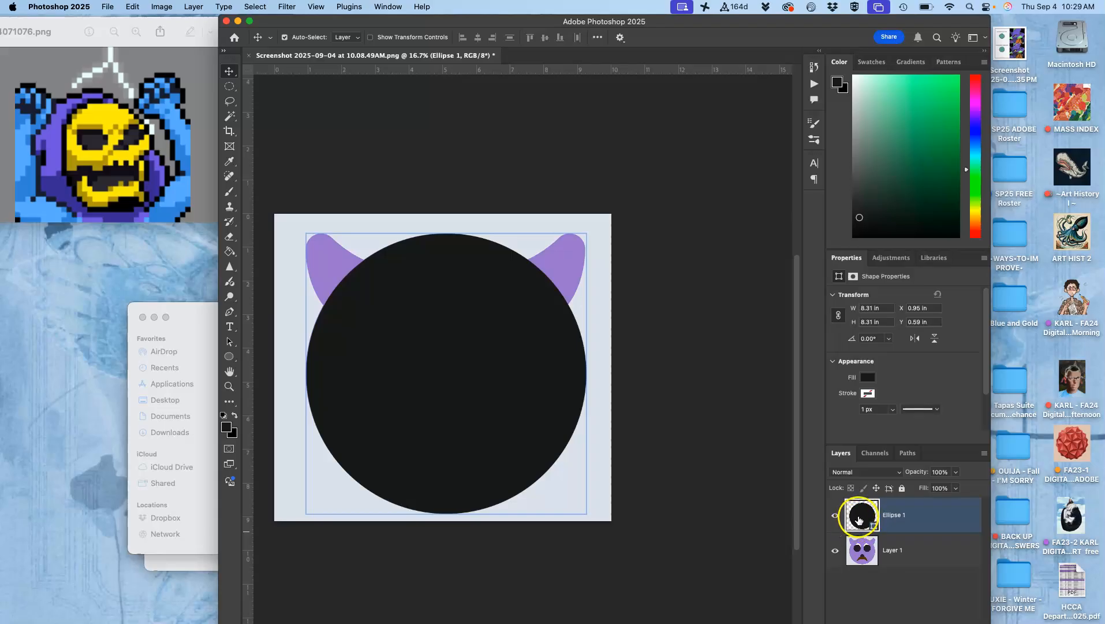
# - Try several purple shades for the circle's fill and settle on the colour sampled from the right horn, a58ed3
pyautogui.doubleClick(859, 519)
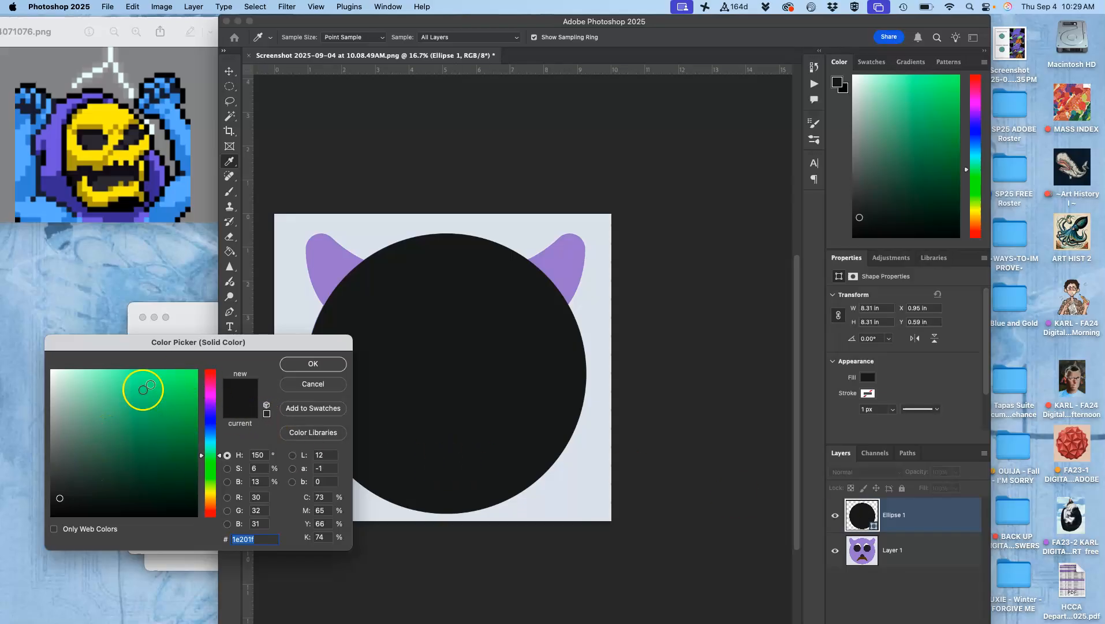
pyautogui.click(211, 397)
pyautogui.click(157, 413)
pyautogui.click(136, 457)
pyautogui.click(108, 425)
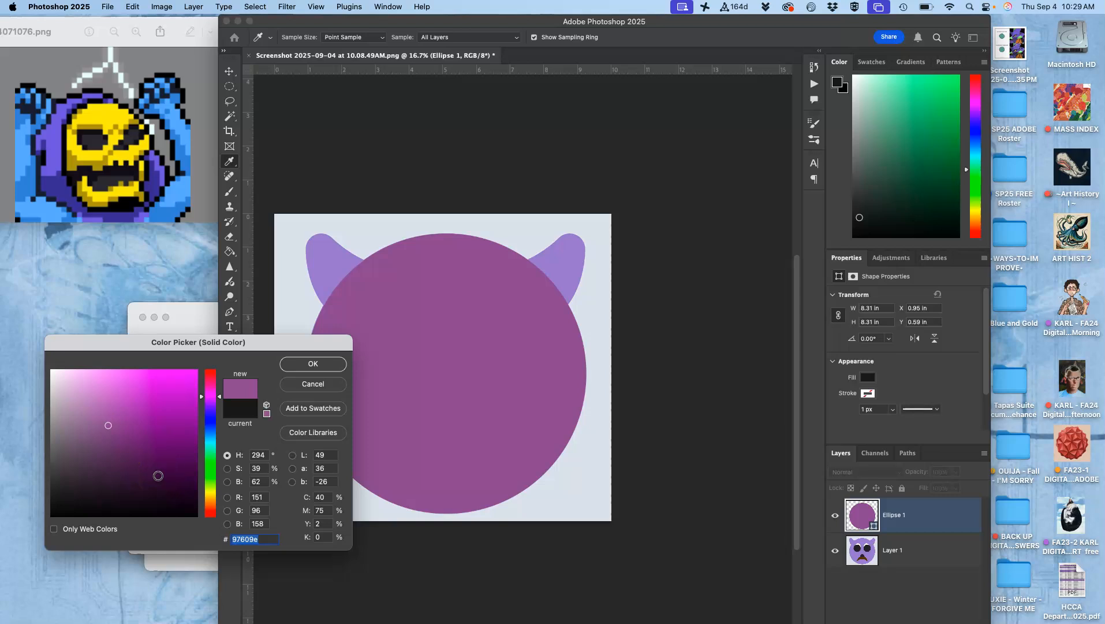
pyautogui.click(189, 457)
pyautogui.click(329, 261)
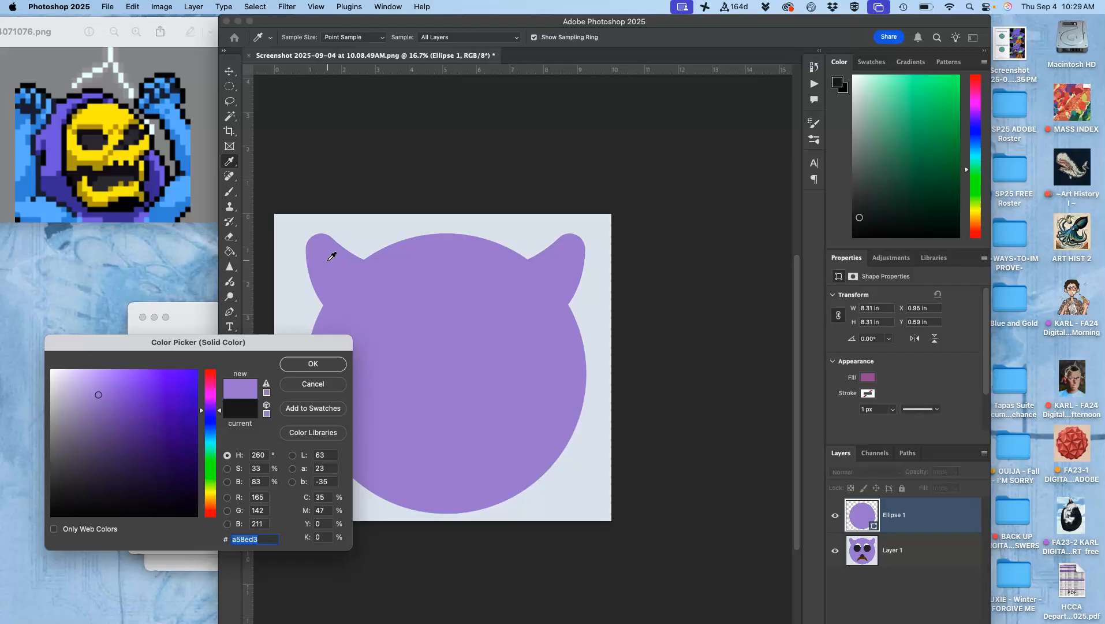
pyautogui.click(168, 421)
pyautogui.click(134, 490)
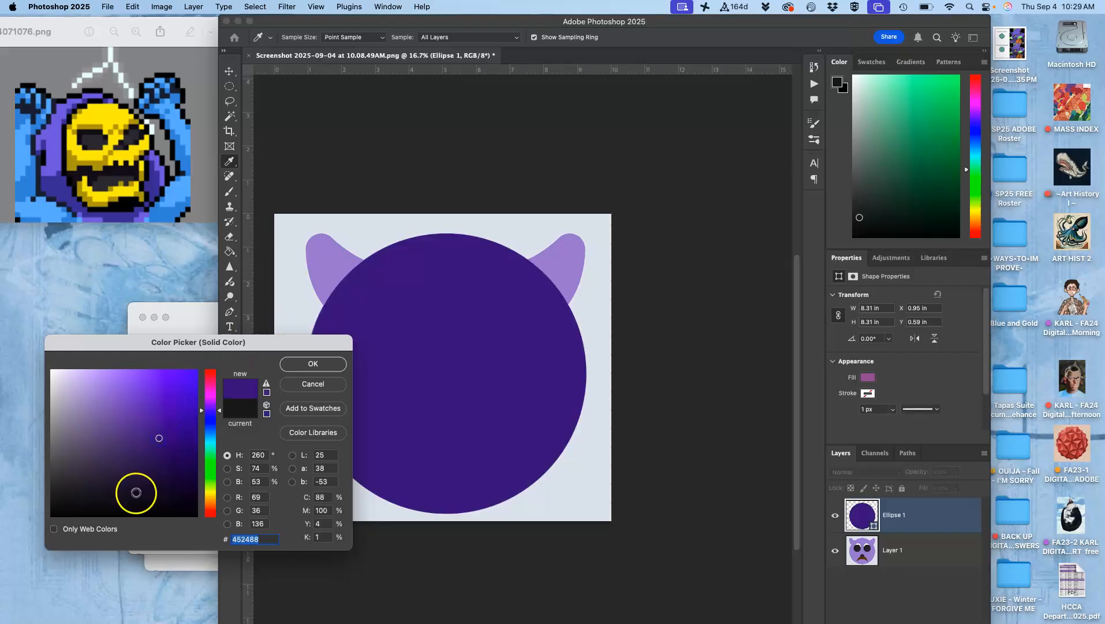
pyautogui.click(87, 416)
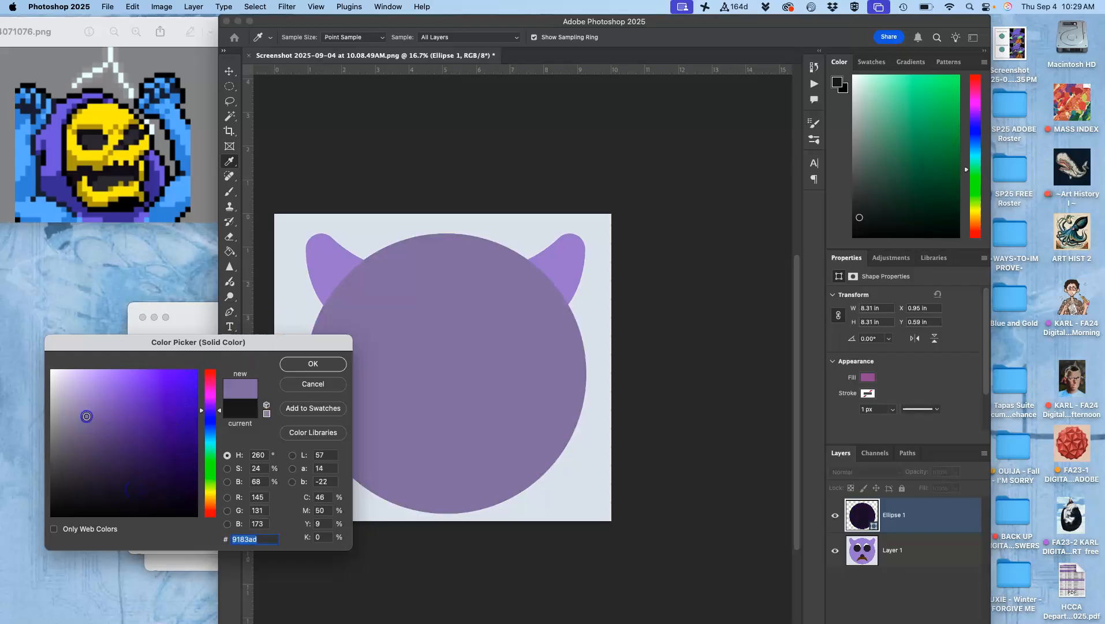
pyautogui.click(574, 254)
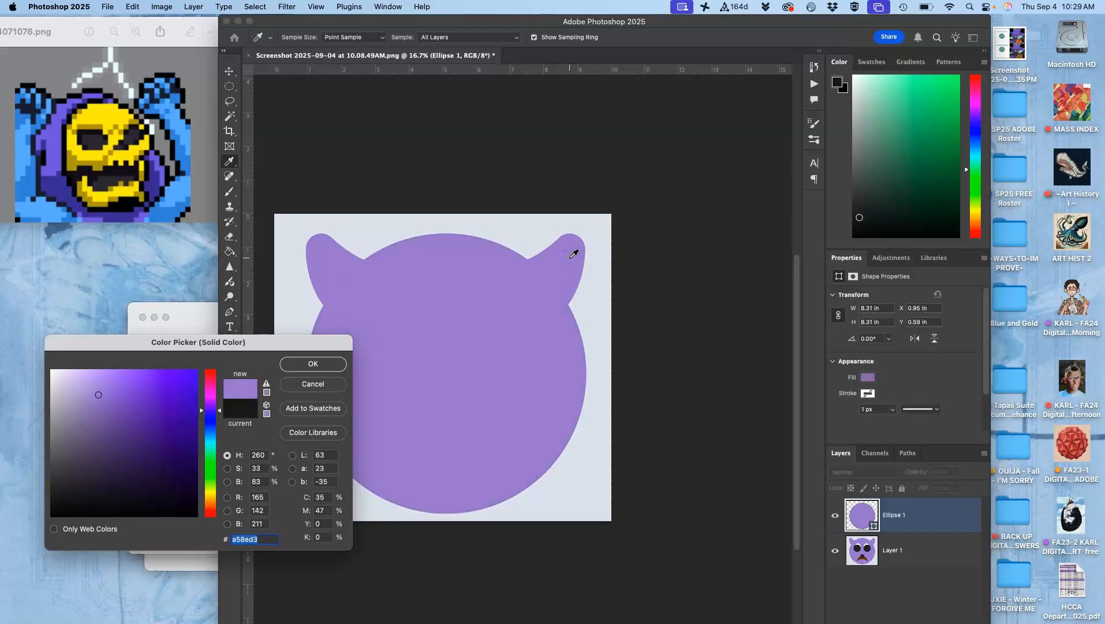
pyautogui.click(313, 364)
pyautogui.press('v')
# - Toggle the Ellipse 1 layer's visibility to compare the circle with the original face, leaving the layer shown
pyautogui.click(838, 517)
pyautogui.click(838, 516)
pyautogui.click(838, 517)
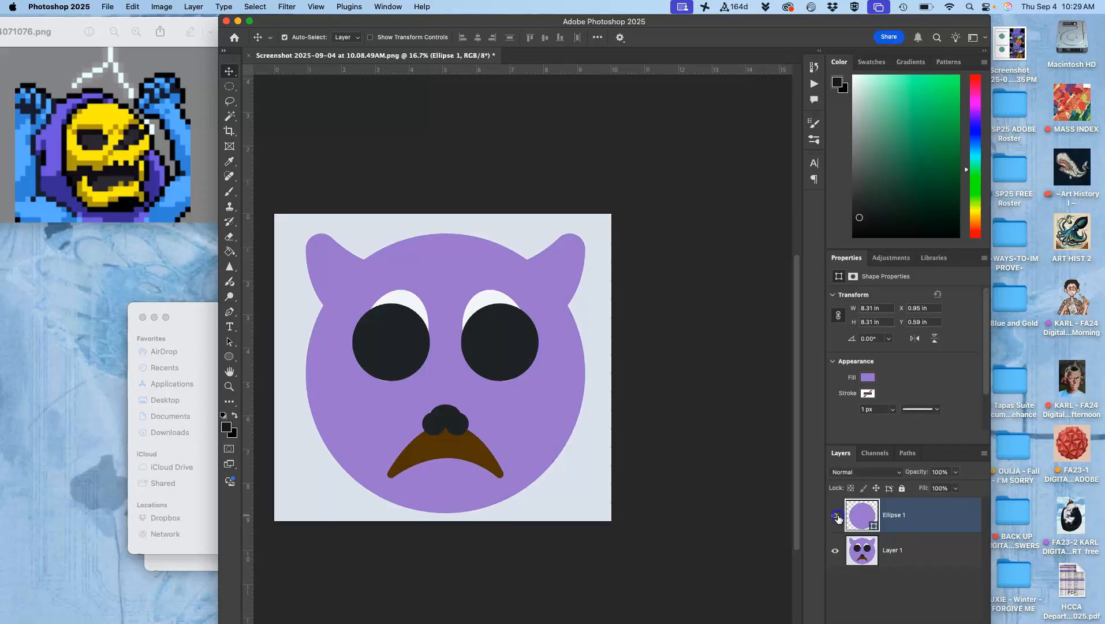
pyautogui.click(838, 517)
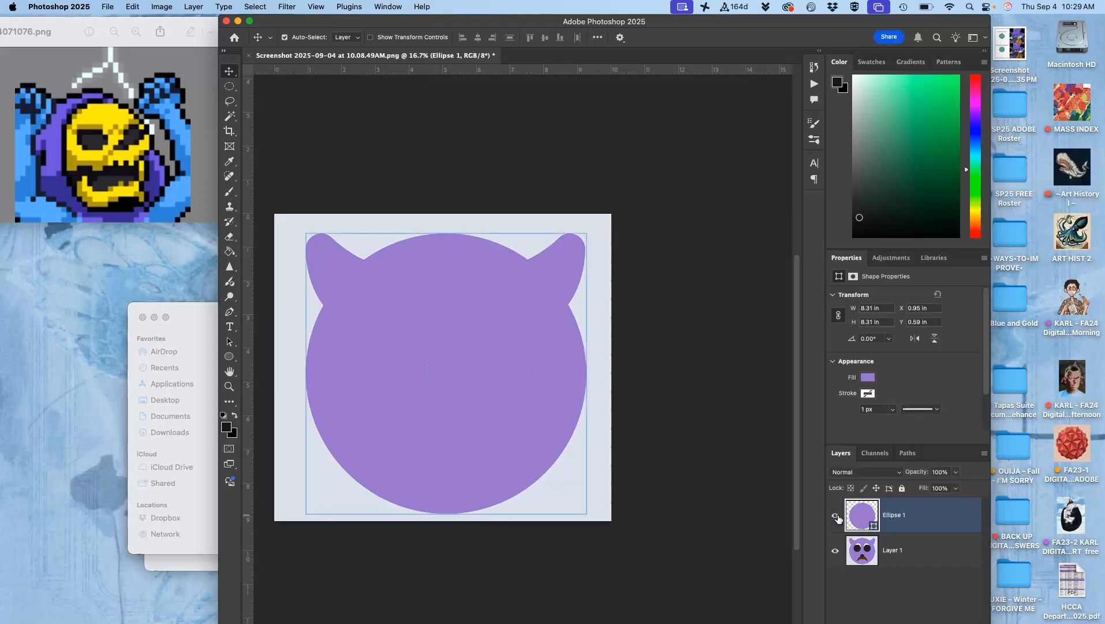
# - Duplicate Layer 1 and place the copy above the Ellipse 1 layer
pyautogui.click(937, 564)
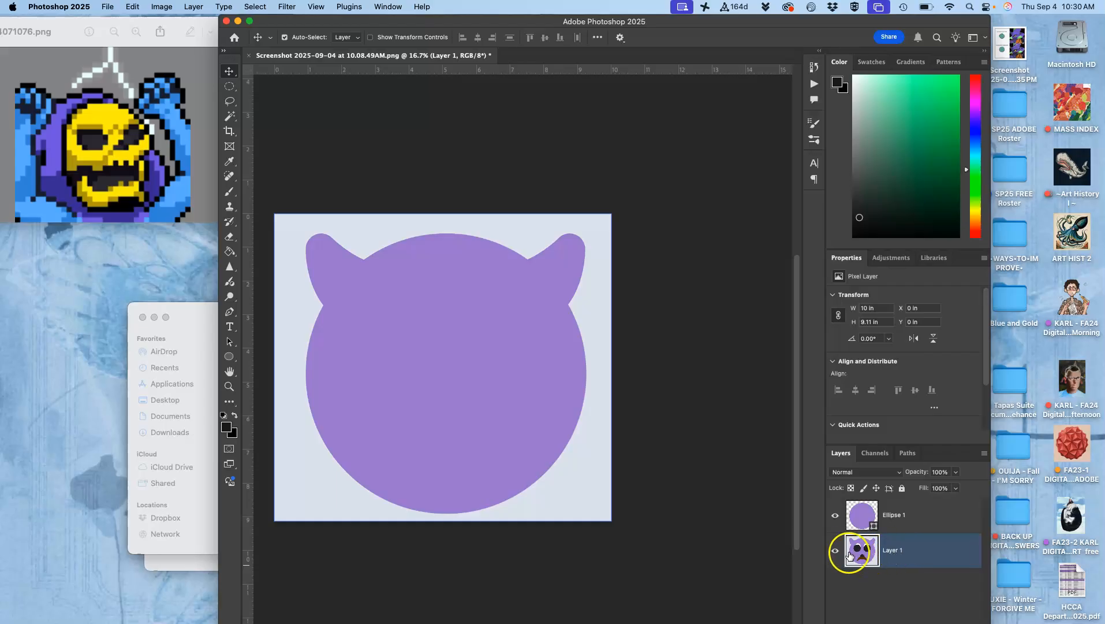
pyautogui.click(835, 550)
pyautogui.click(836, 550)
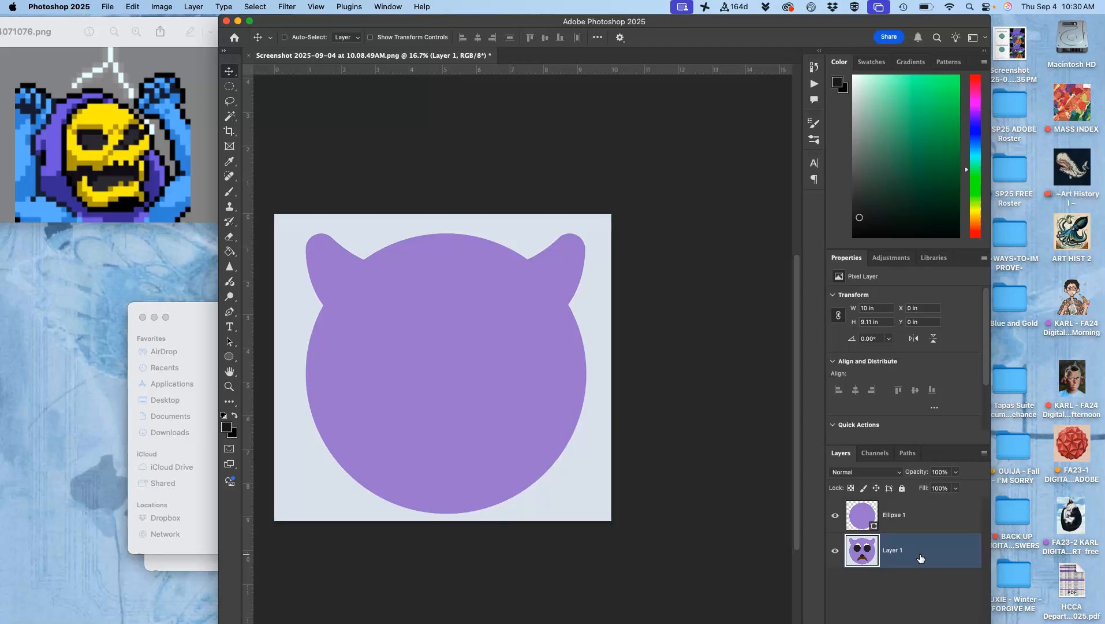
pyautogui.press('super+j')
pyautogui.moveTo(881, 554); pyautogui.dragTo(945, 506)
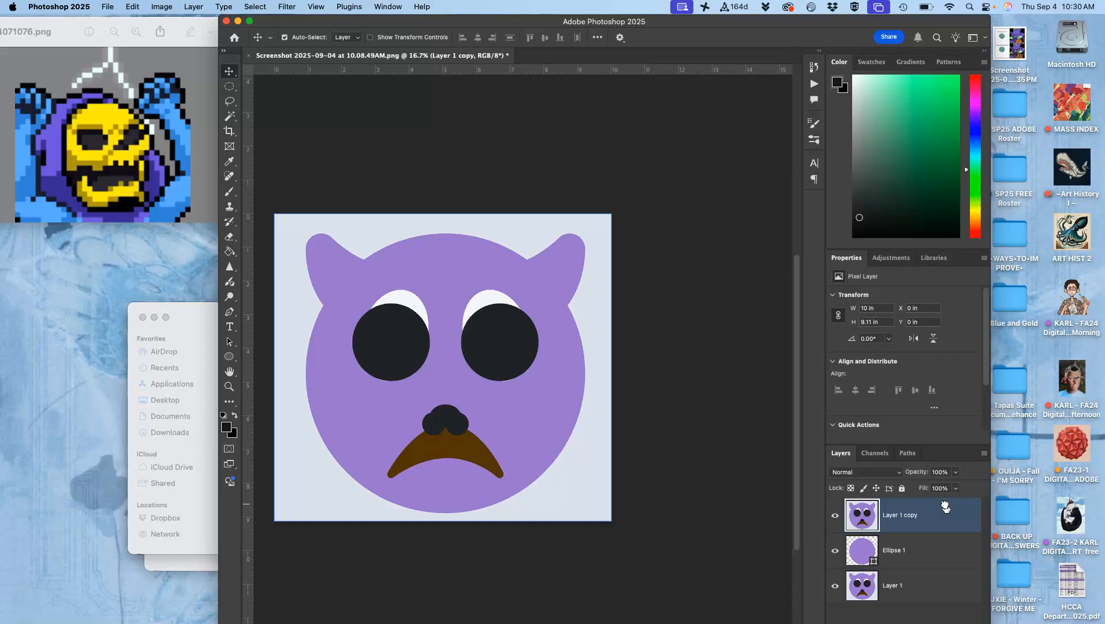
# - Reduce the Layer 1 copy's opacity to 30% and toggle its visibility to check the overlay
pyautogui.click(957, 471)
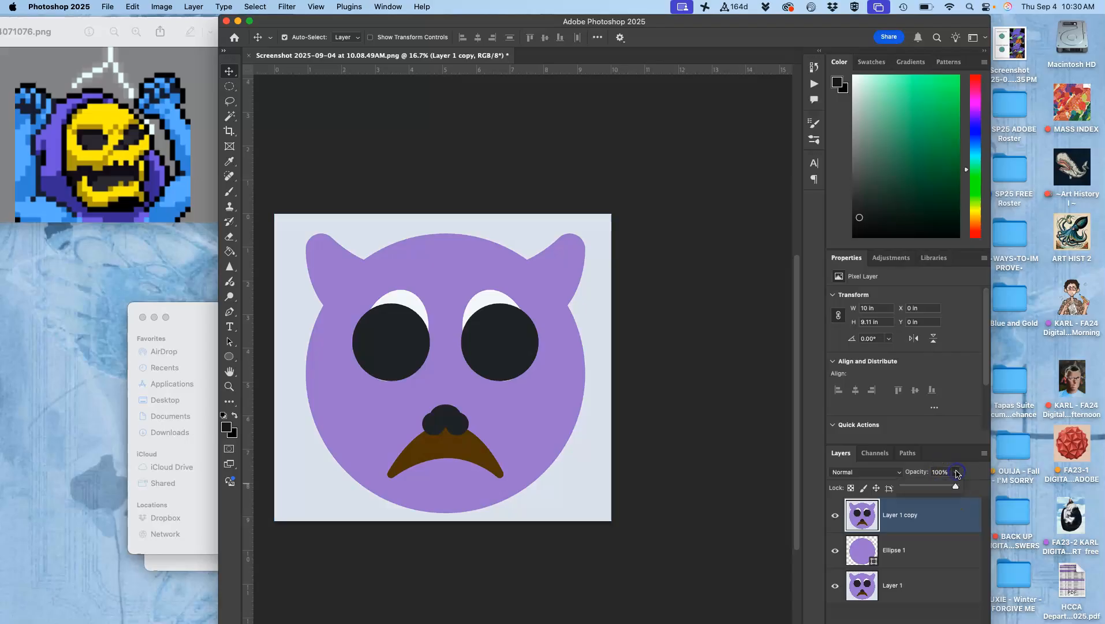
pyautogui.moveTo(955, 486); pyautogui.dragTo(920, 490)
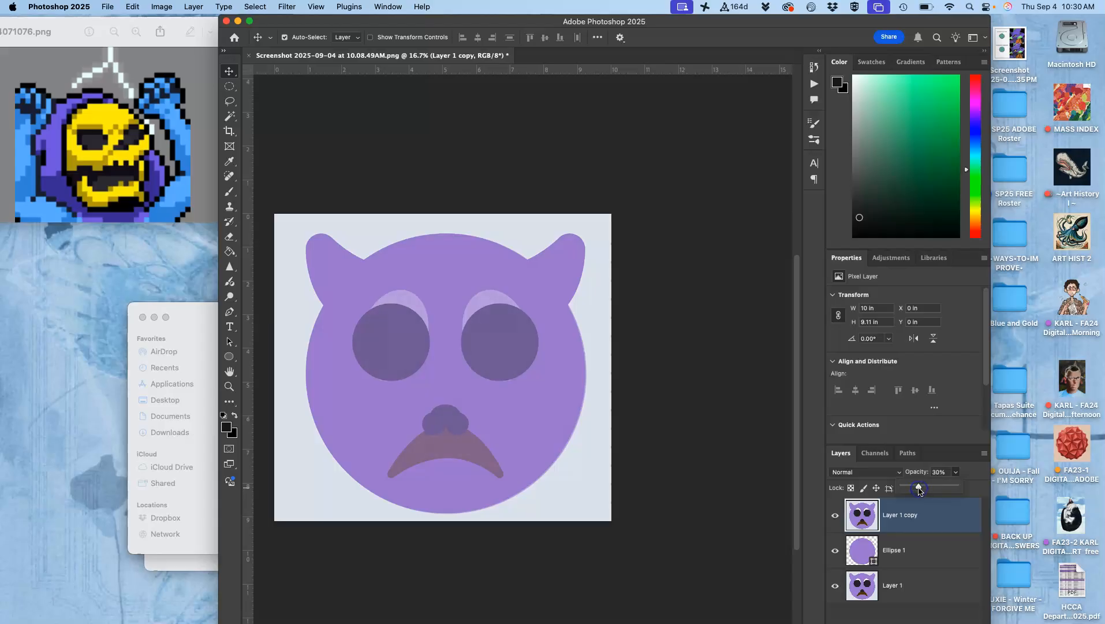
pyautogui.click(920, 505)
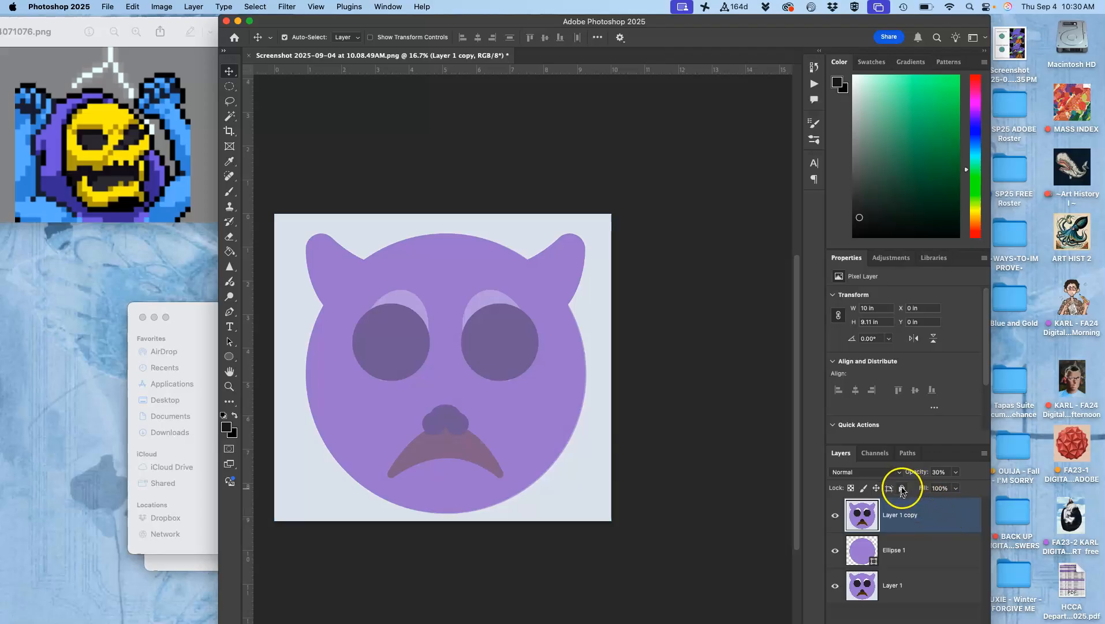
pyautogui.click(835, 515)
pyautogui.click(836, 516)
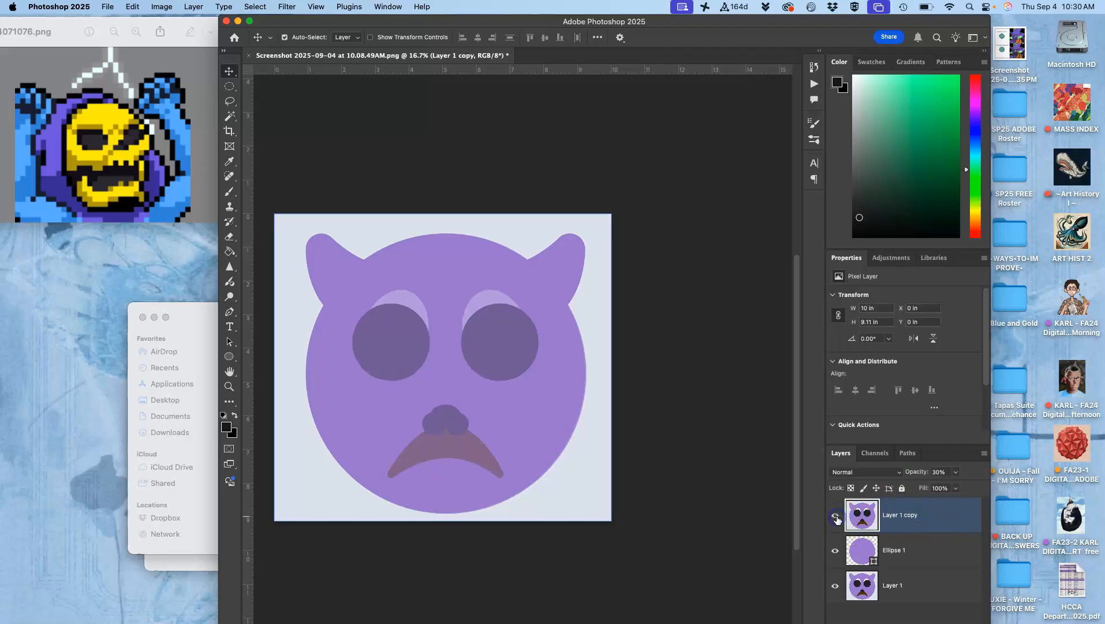
# - Fully lock the Layer 1 copy guide layer and hide the original Layer 1
pyautogui.click(835, 516)
pyautogui.click(834, 516)
pyautogui.click(902, 489)
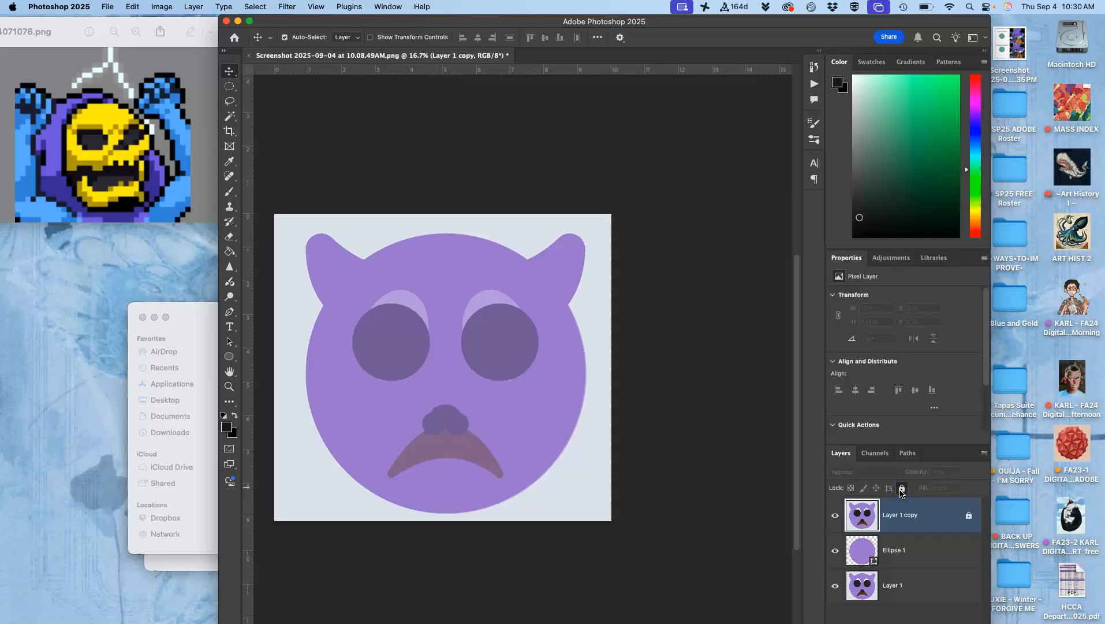
pyautogui.click(900, 520)
pyautogui.click(863, 565)
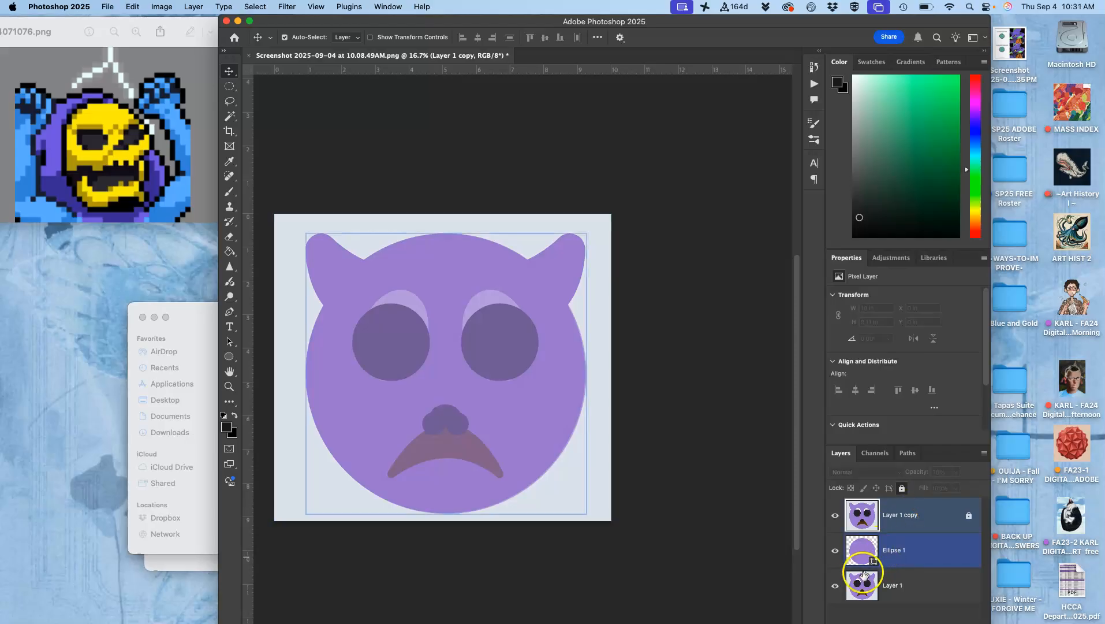
pyautogui.click(835, 585)
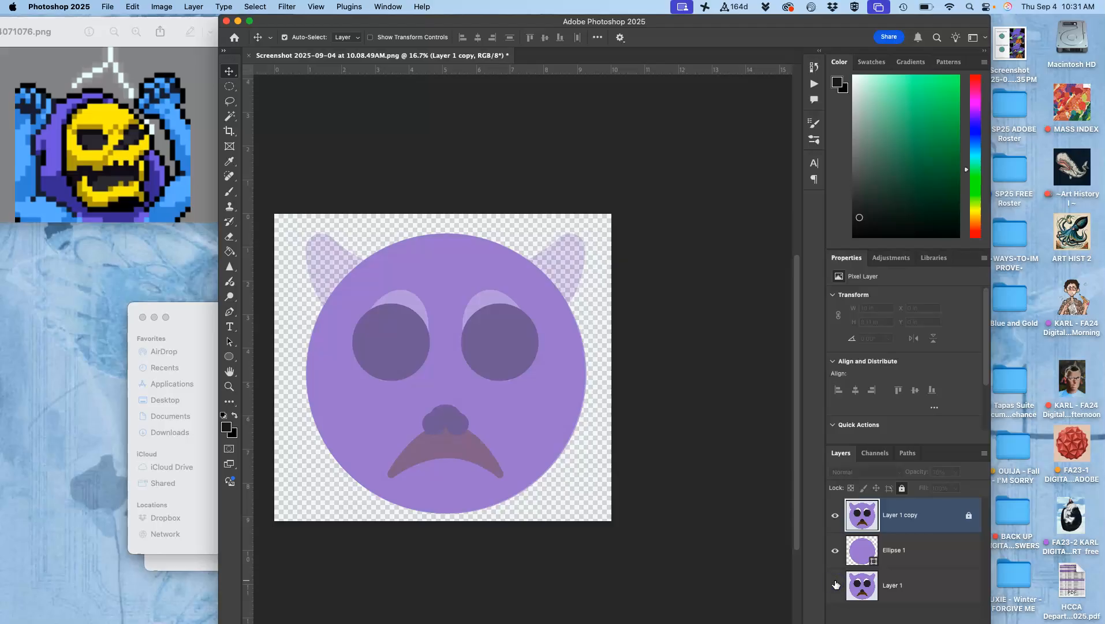
pyautogui.click(537, 373)
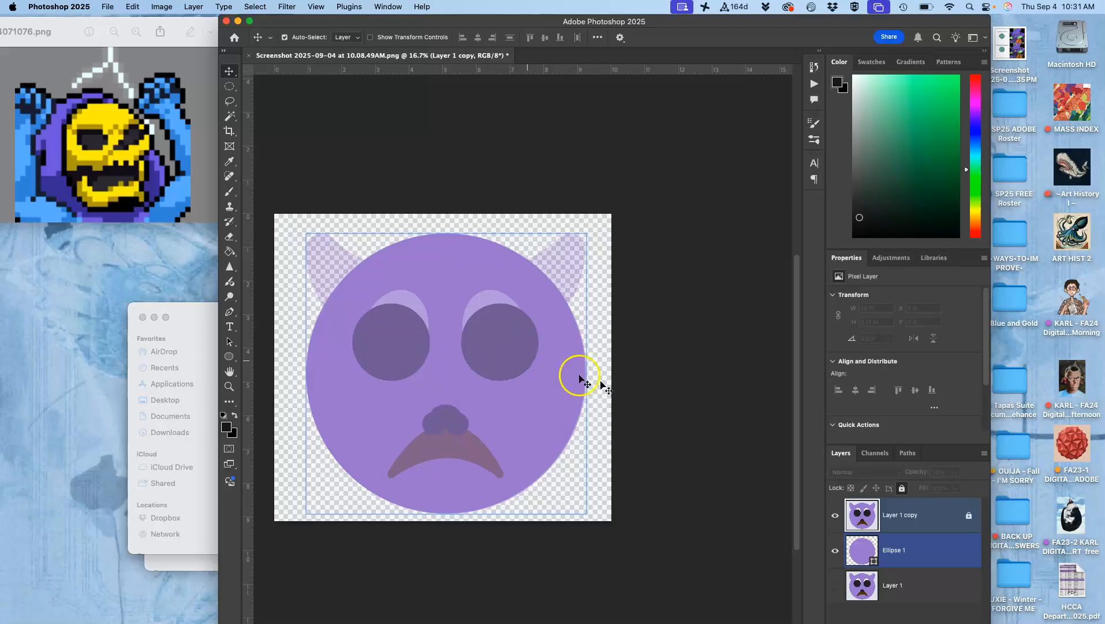
# - Draw a circle about 2.44 in wide with the Ellipse tool, layered directly above Ellipse 1, near the face's left eye
pyautogui.click(919, 553)
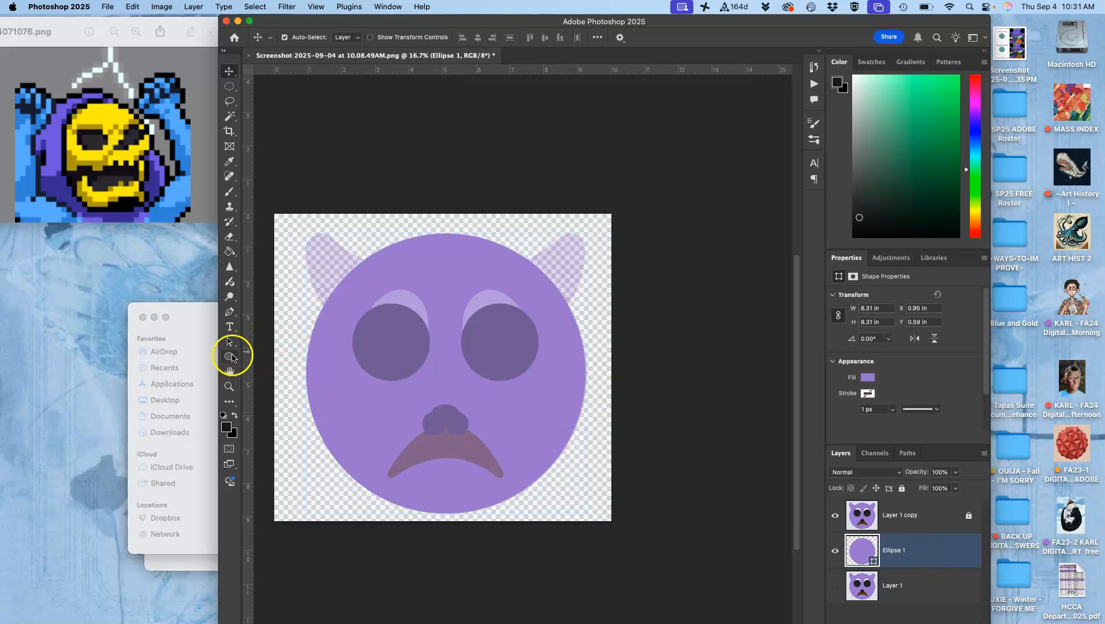
pyautogui.click(230, 356)
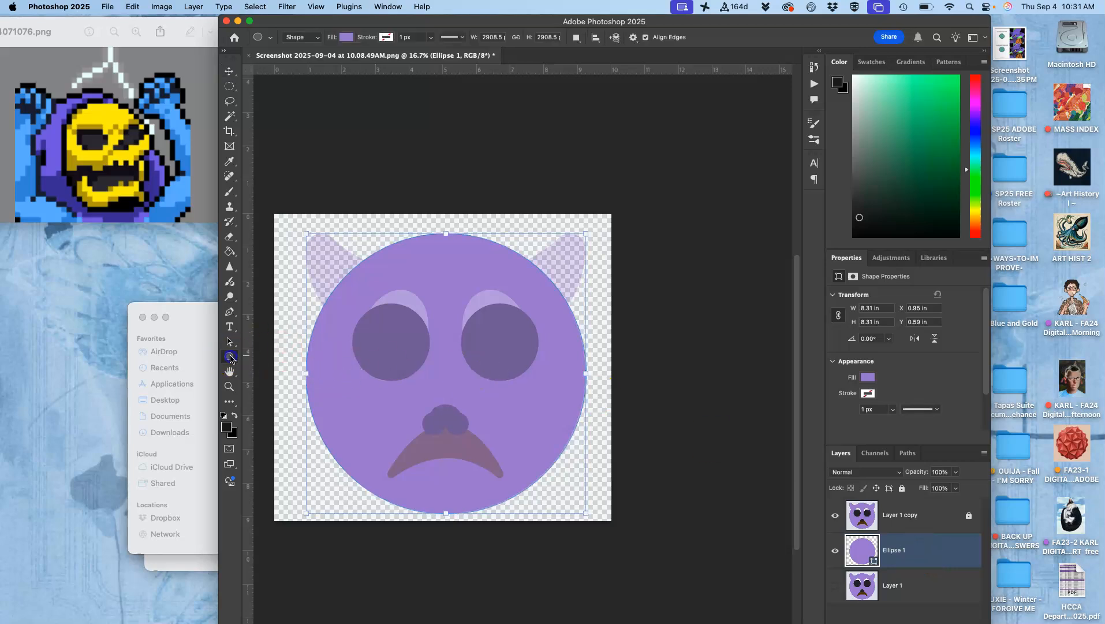
pyautogui.click(300, 280)
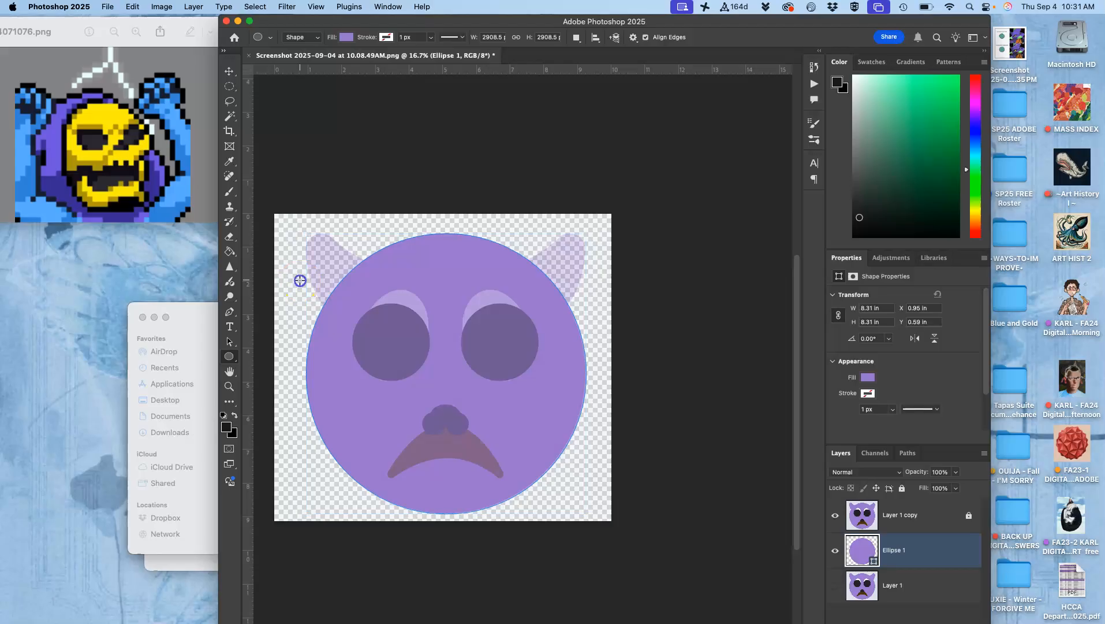
pyautogui.moveTo(300, 280); pyautogui.dragTo(406, 362)
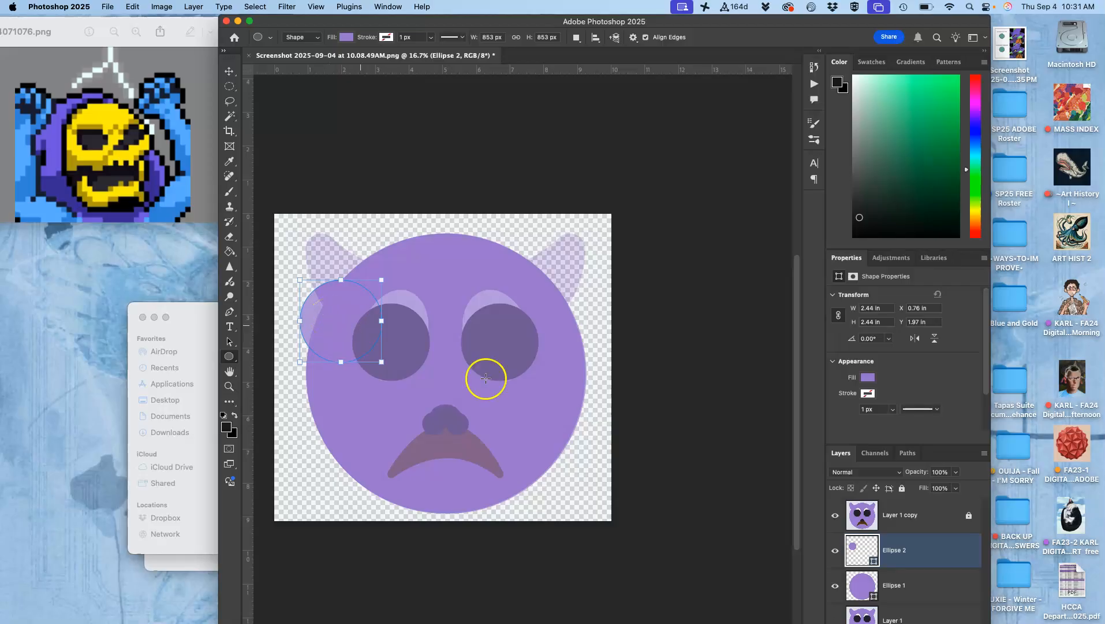
# - Change the new eye circle's fill color to black, 000000
pyautogui.doubleClick(854, 548)
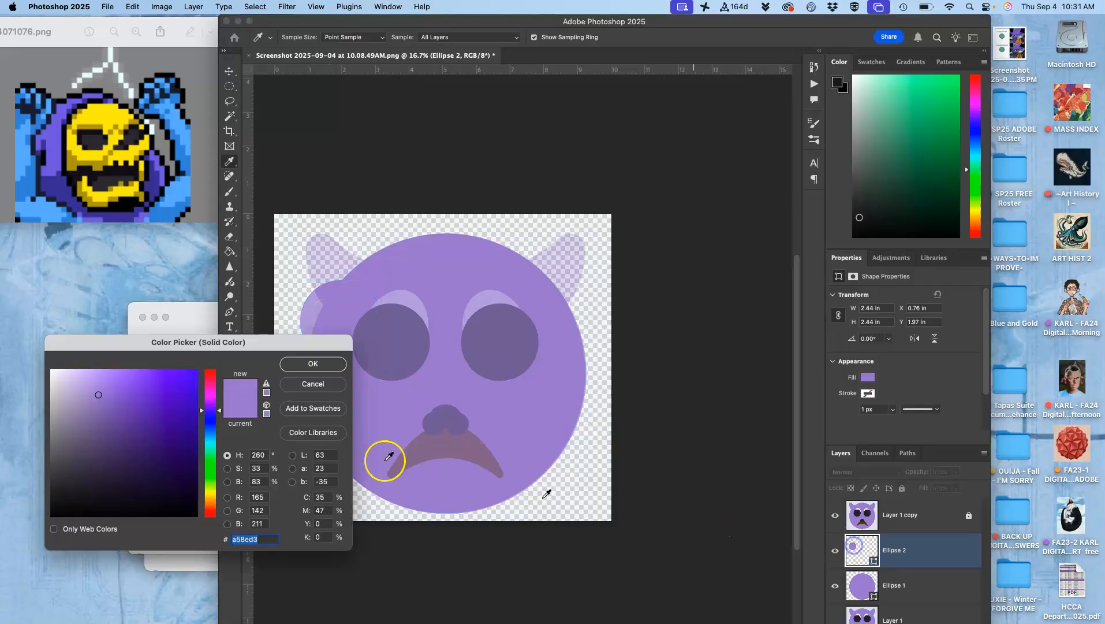
pyautogui.click(91, 471)
pyautogui.moveTo(91, 471); pyautogui.dragTo(10, 542)
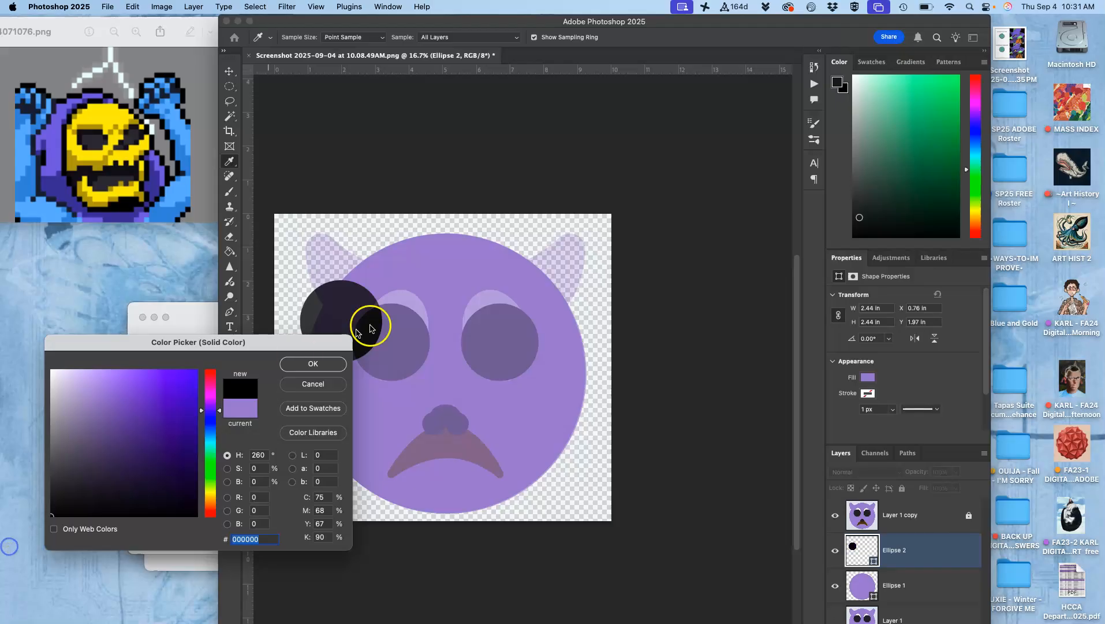
pyautogui.click(321, 368)
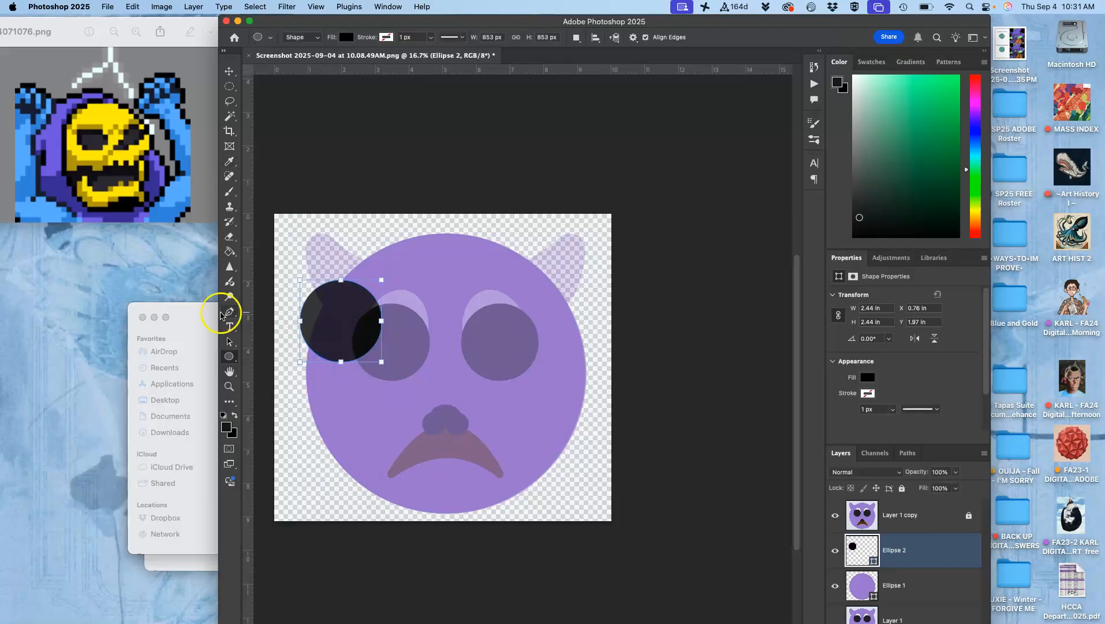
# - Move the black circle onto the guide's right eye
pyautogui.click(229, 71)
pyautogui.moveTo(350, 316); pyautogui.dragTo(506, 333)
pyautogui.keyDown('shift'); pyautogui.click(526, 407); pyautogui.keyUp('shift')
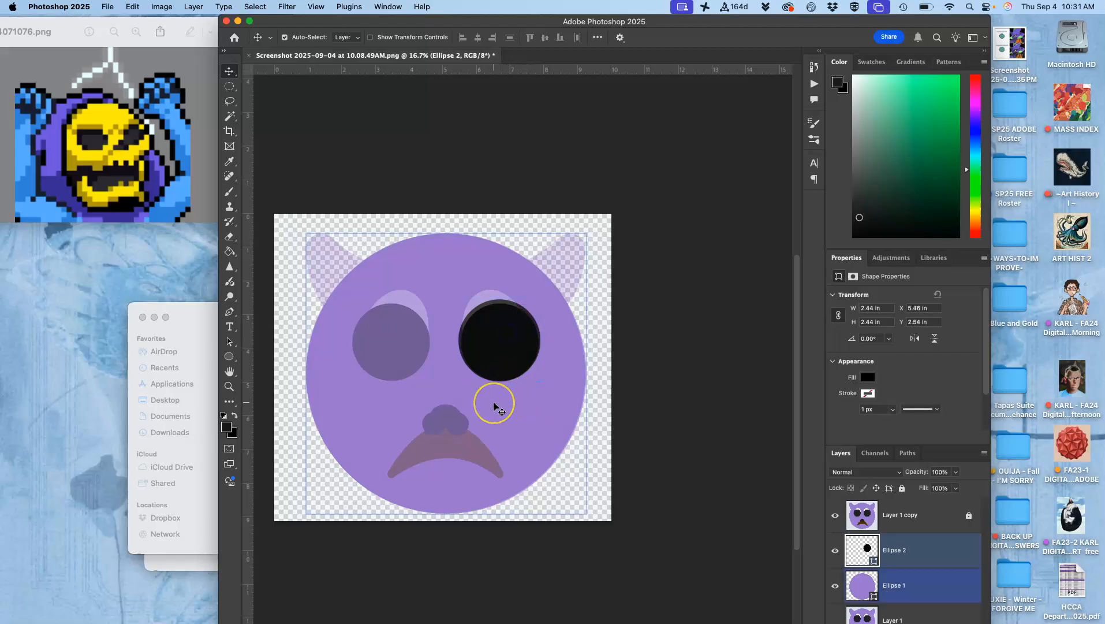
# - Scale the black right-eye circle down to about 2.35 by 2.36 in and toggle its visibility to compare it with the guide
pyautogui.press('super+t')
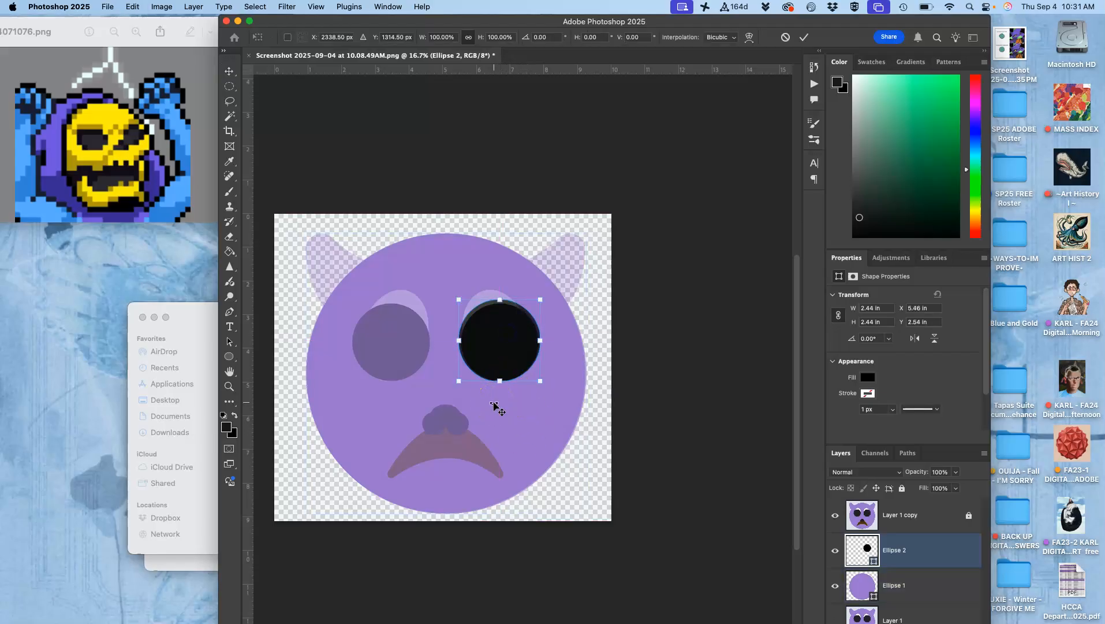
pyautogui.moveTo(459, 299); pyautogui.dragTo(461, 301)
pyautogui.press('Return')
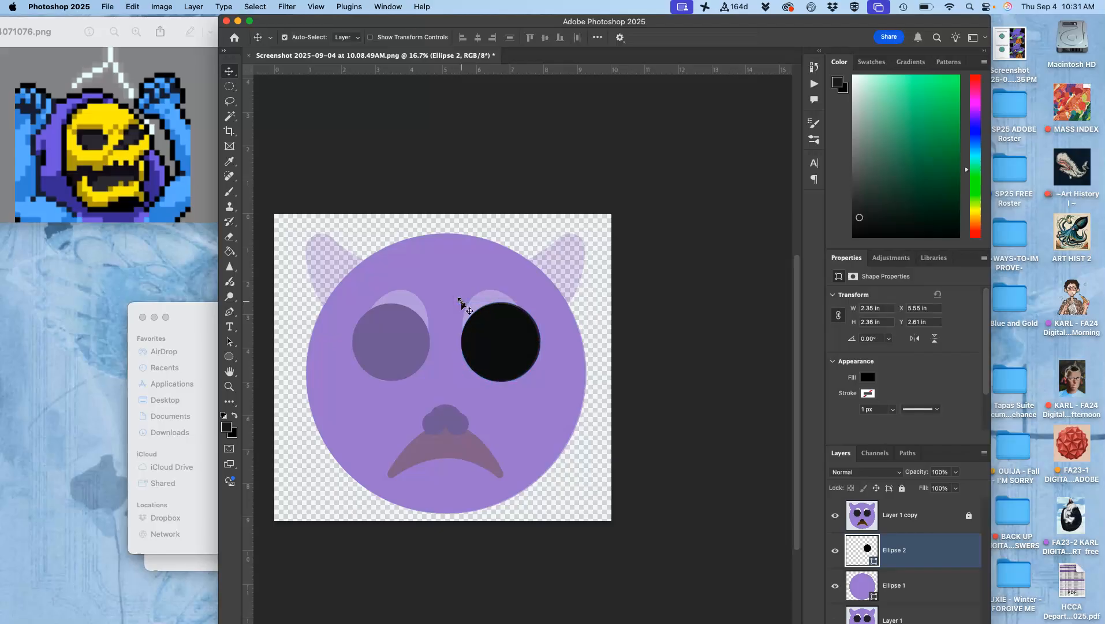
pyautogui.keyDown('shift'); pyautogui.click(460, 300); pyautogui.keyUp('shift')
pyautogui.click(836, 551)
pyautogui.click(835, 551)
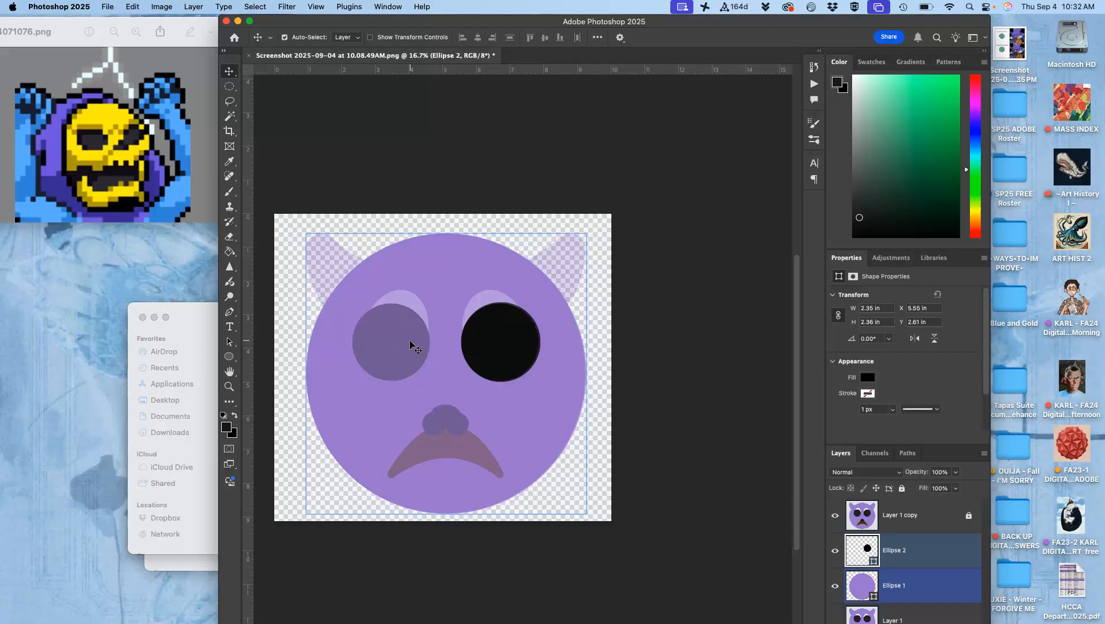
# - Duplicate the Ellipse 2 layer and move the copy horizontally onto the guide's left eye
pyautogui.click(919, 548)
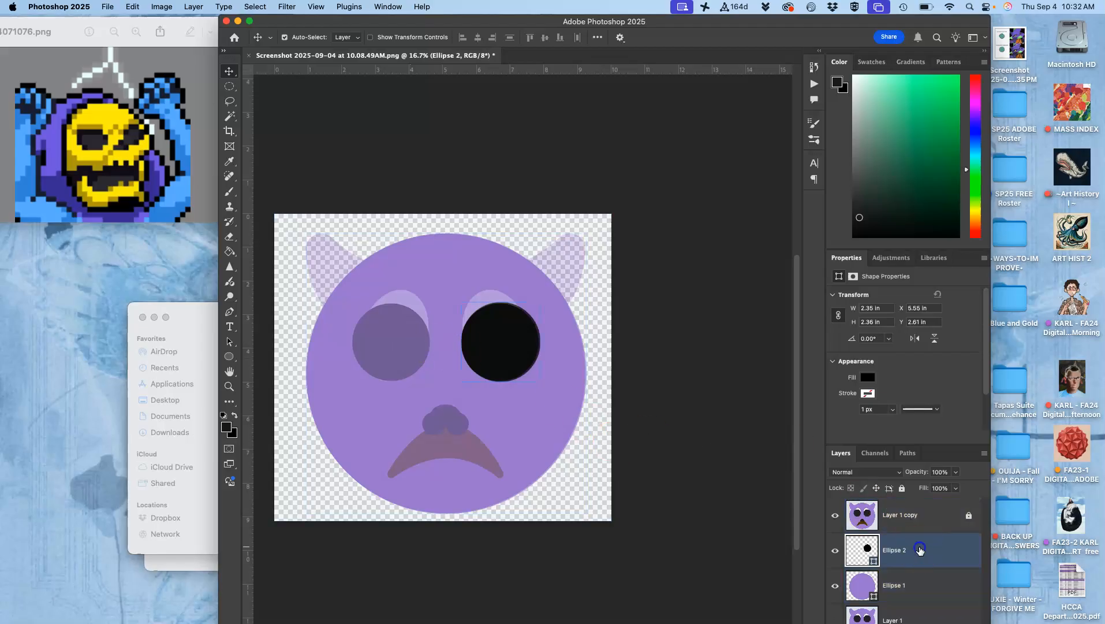
pyautogui.press('super+j')
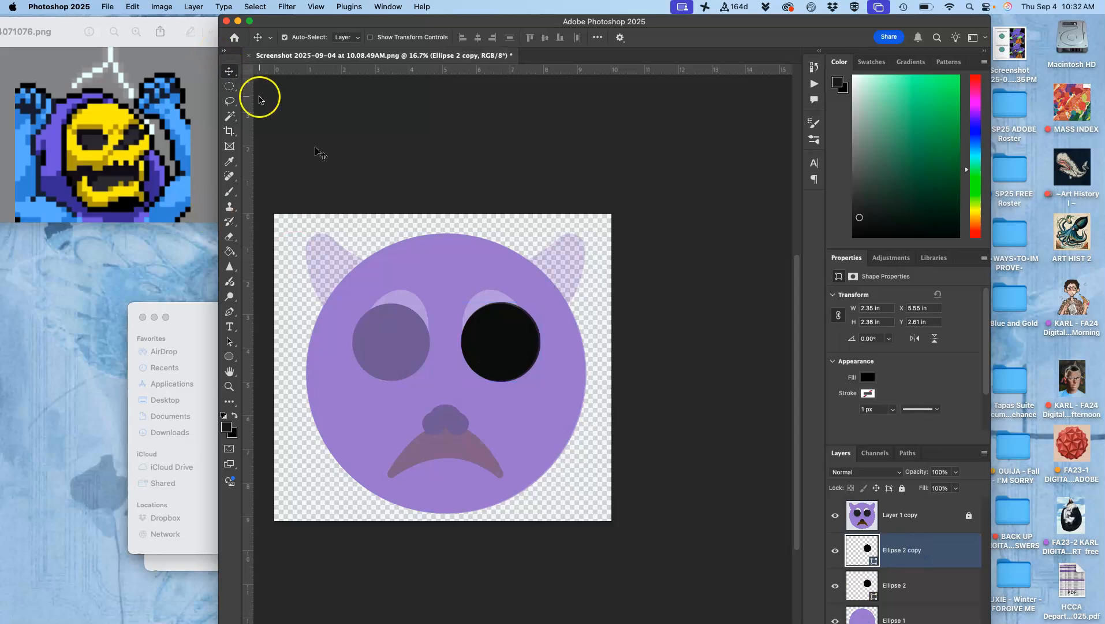
pyautogui.moveTo(513, 343); pyautogui.dragTo(406, 343)
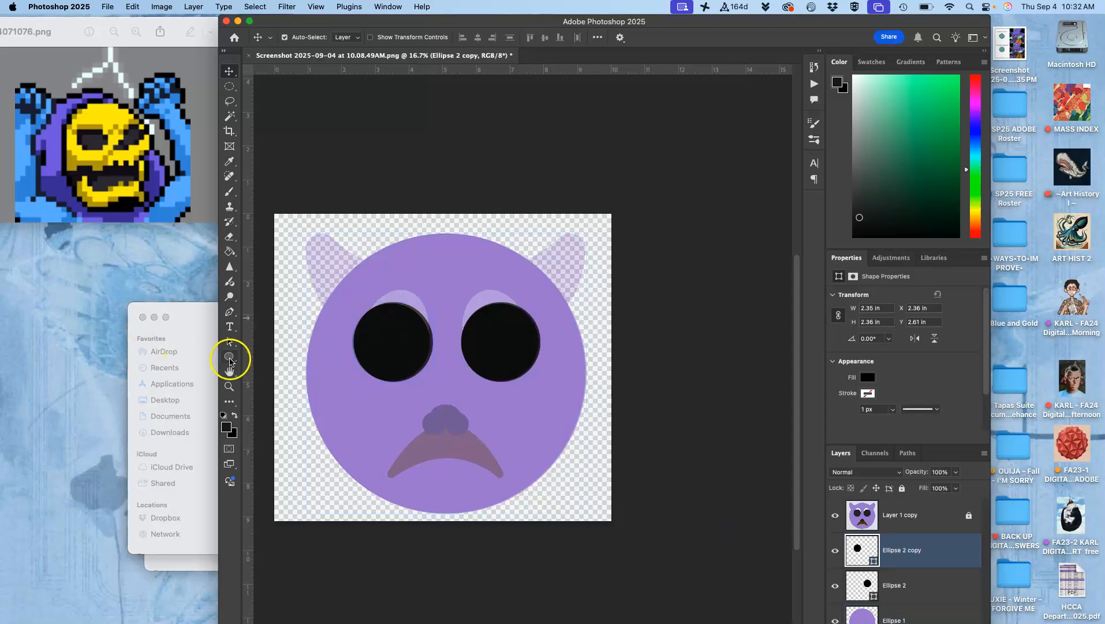
# - Draw a tall ellipse about 2.27 by 3.24 in overlapping the top of the left eye and fill it with white
pyautogui.click(230, 358)
pyautogui.moveTo(354, 236); pyautogui.dragTo(431, 344)
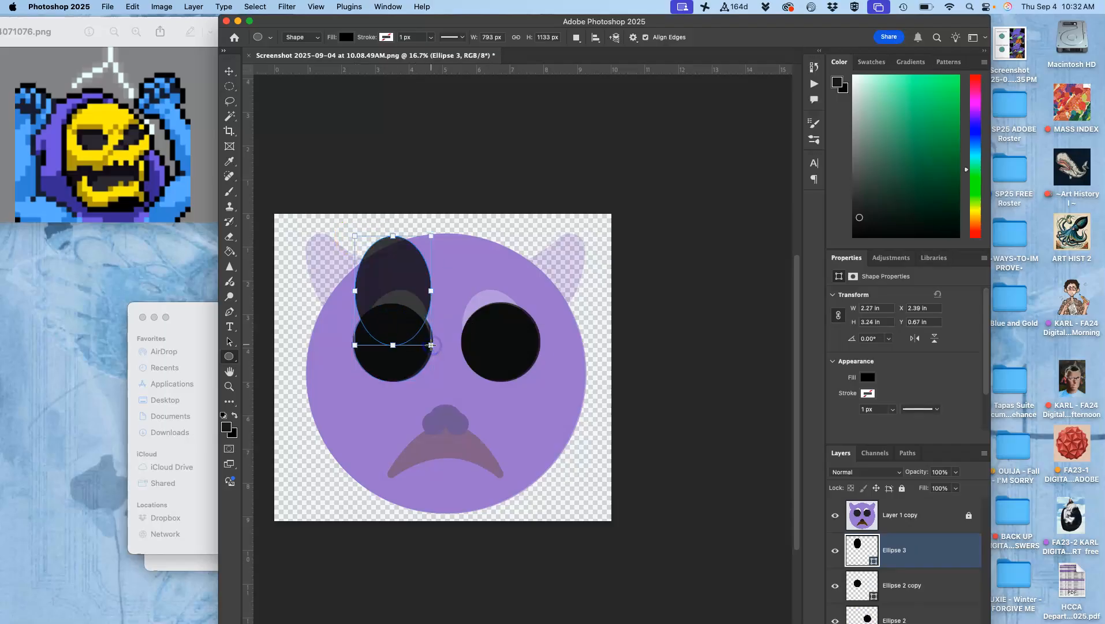
pyautogui.doubleClick(864, 547)
pyautogui.click(68, 376)
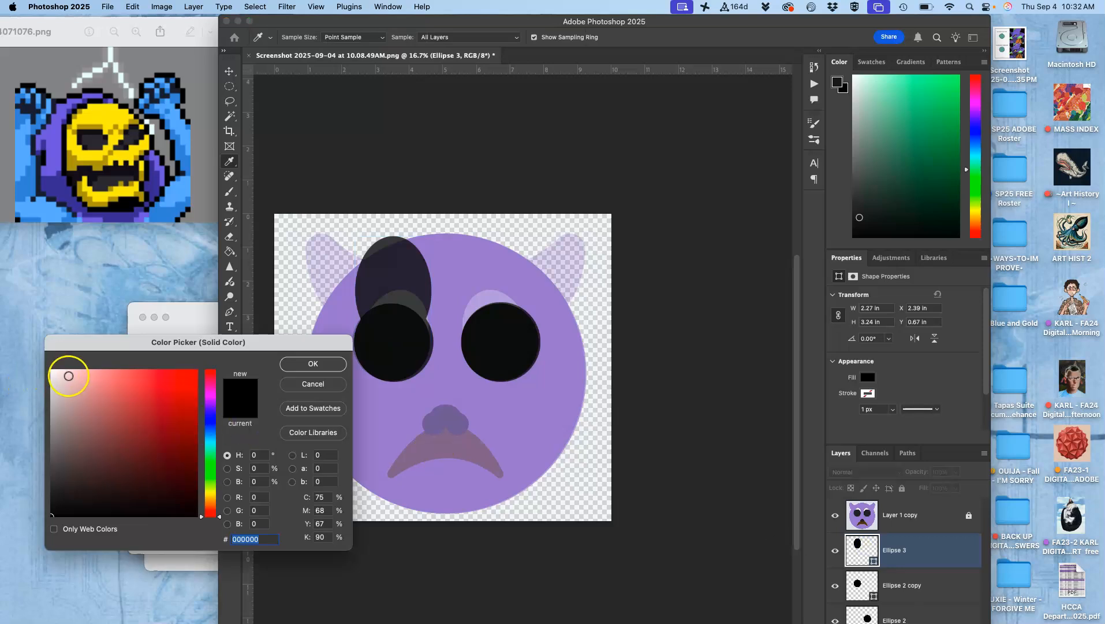
pyautogui.moveTo(68, 375); pyautogui.dragTo(20, 346)
pyautogui.click(316, 365)
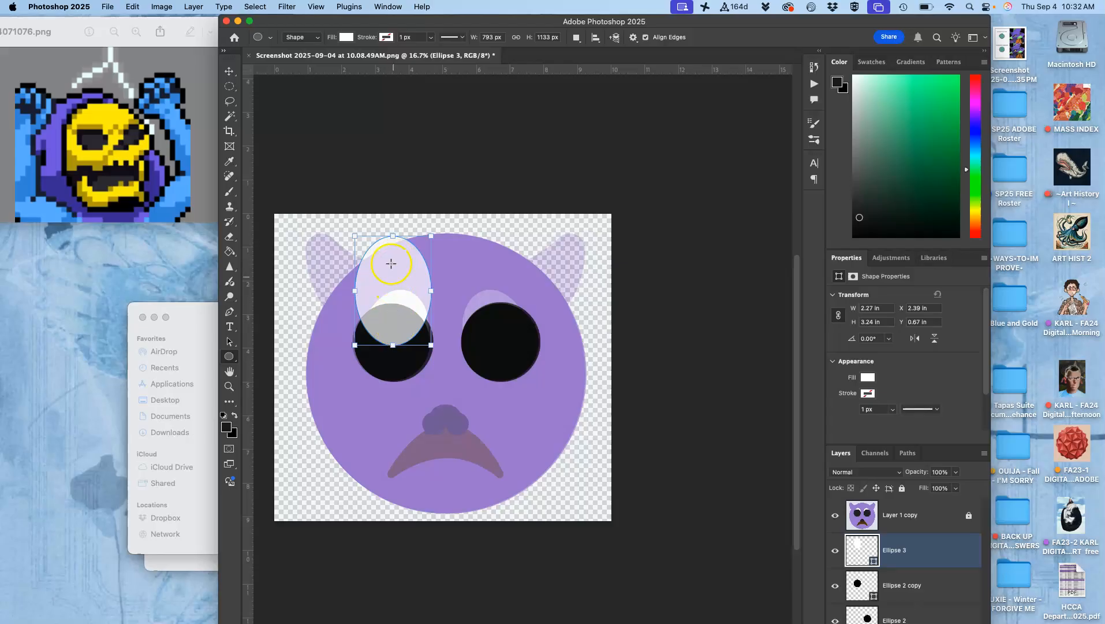
# - Toggle the Layer 1 copy's visibility several times to compare the shapes with the guide, leaving it shown
pyautogui.click(833, 516)
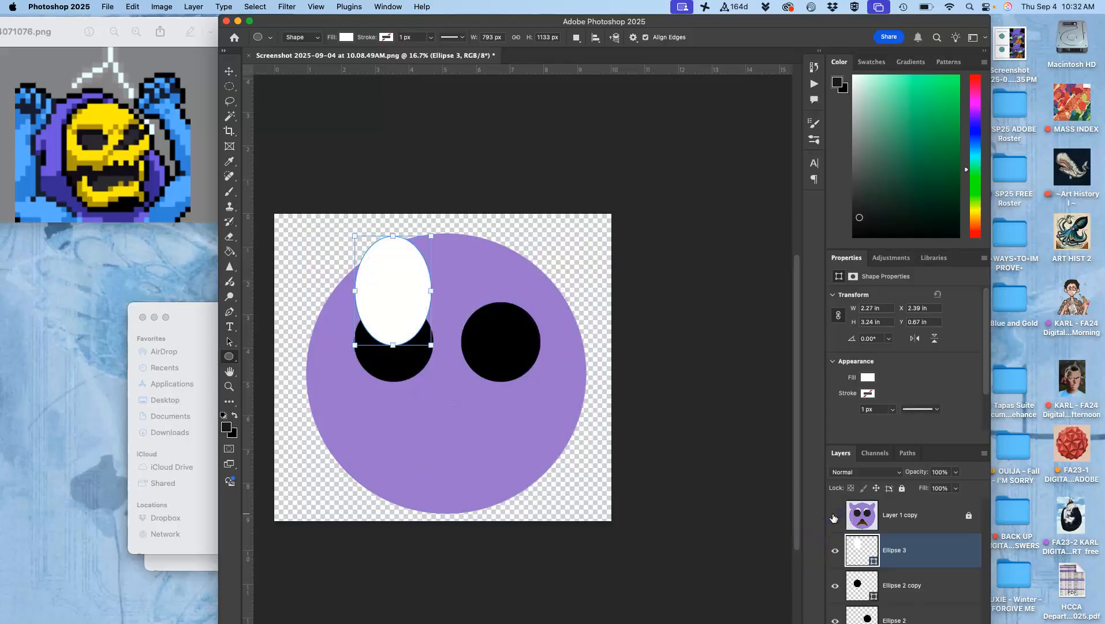
pyautogui.click(834, 516)
pyautogui.click(833, 516)
pyautogui.click(833, 516)
pyautogui.click(833, 516)
pyautogui.click(834, 515)
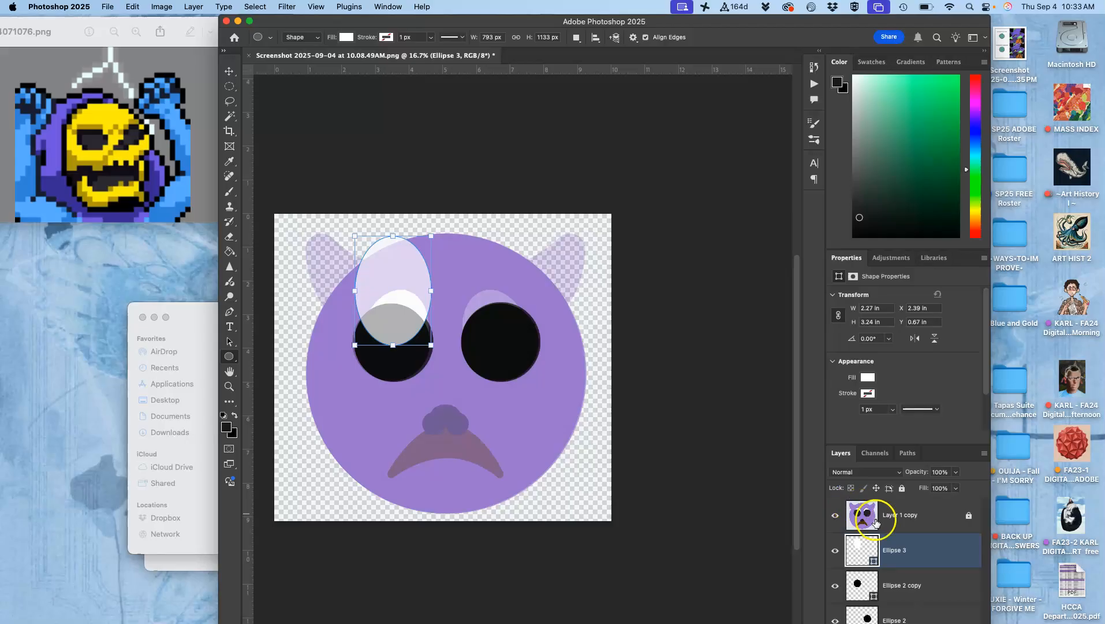
# - Move the white ellipse down over the left eye so its top meets the guide's eye highlight
pyautogui.hscroll(5, 600, 208)
pyautogui.hscroll(-5, 578, 306)
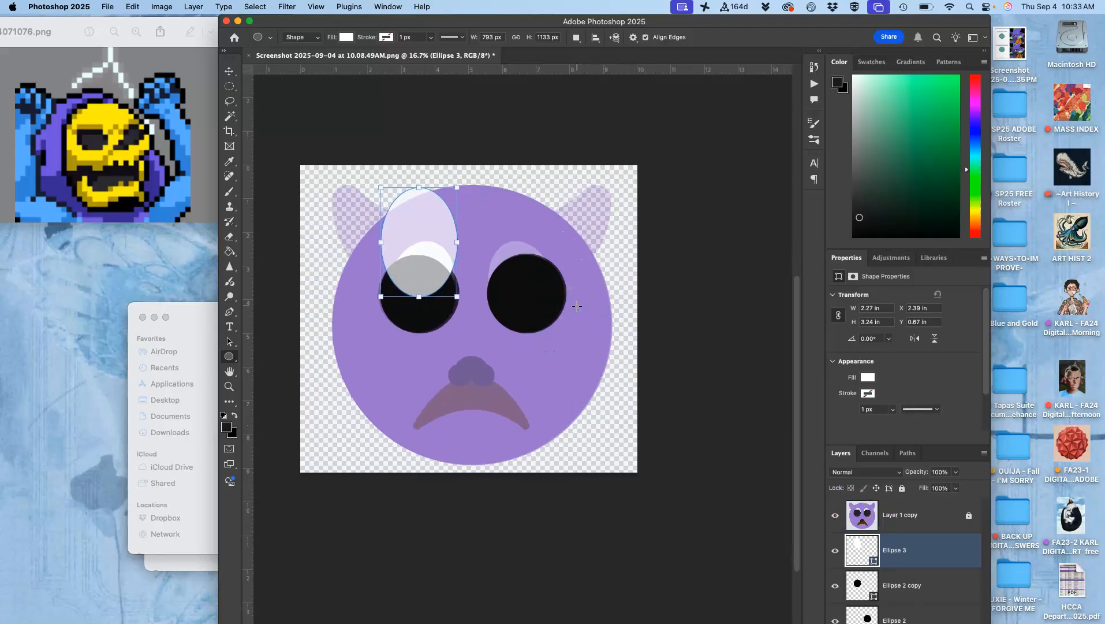
pyautogui.click(229, 71)
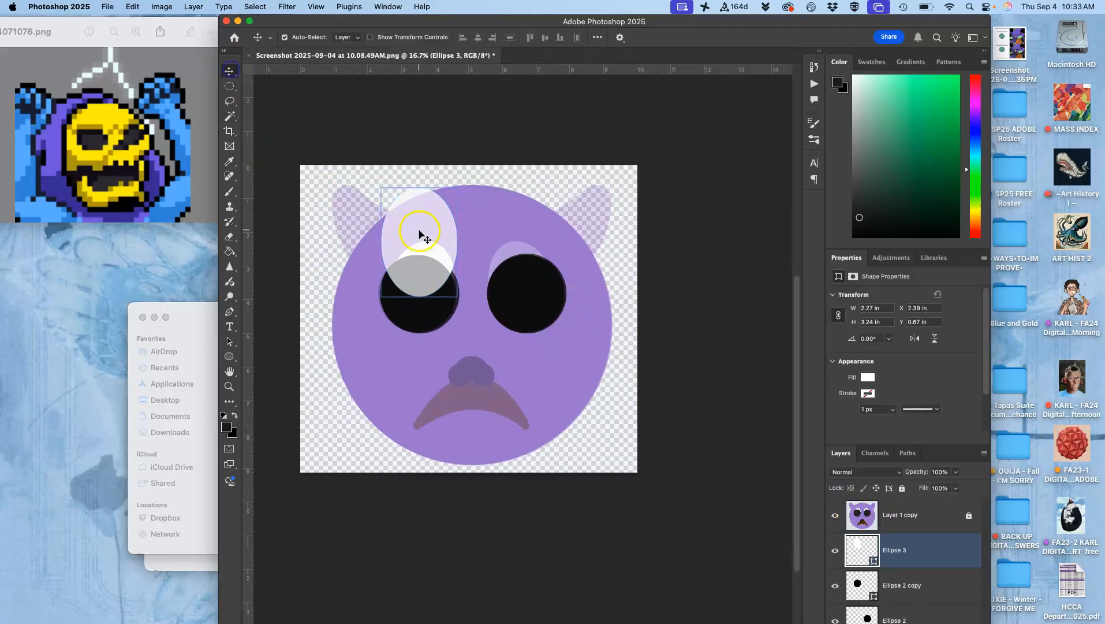
pyautogui.moveTo(426, 227); pyautogui.dragTo(433, 271)
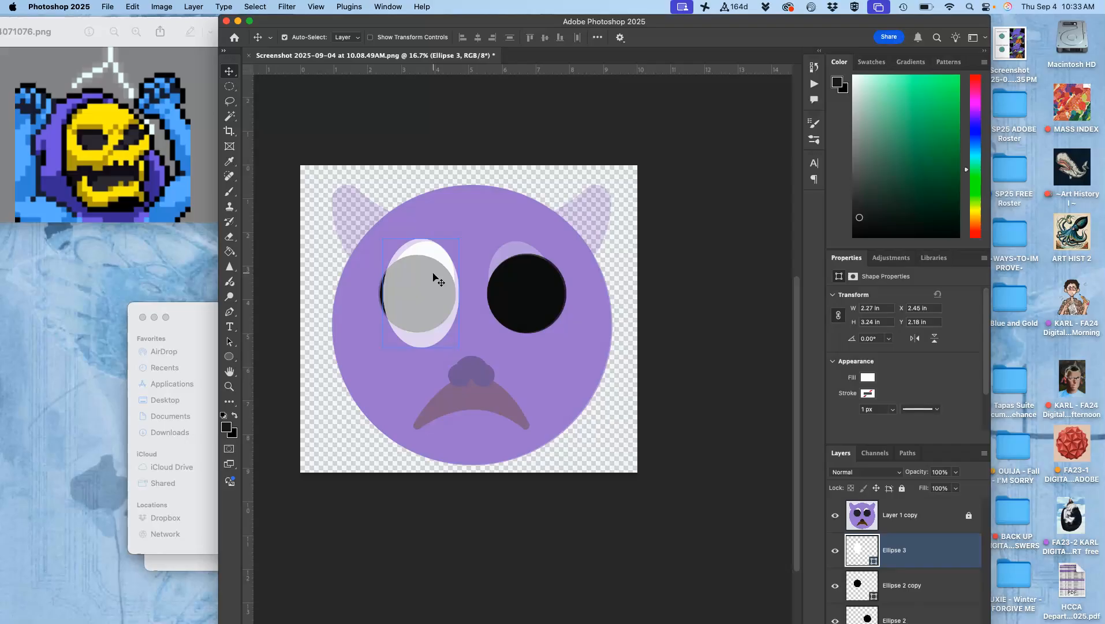
# - Transform the white ellipse to about 2.04 by 2.68 in and rotate it 9.87° to match the left eye's highlight
pyautogui.press('super+t')
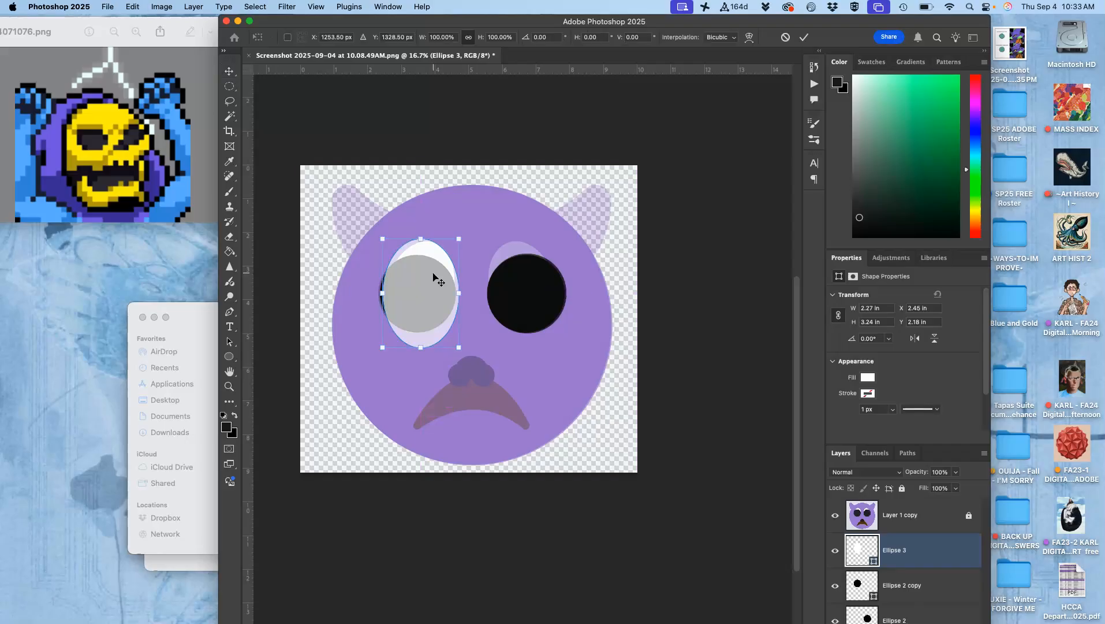
pyautogui.moveTo(469, 348); pyautogui.dragTo(447, 338)
pyautogui.moveTo(456, 245); pyautogui.dragTo(463, 247)
pyautogui.click(405, 280)
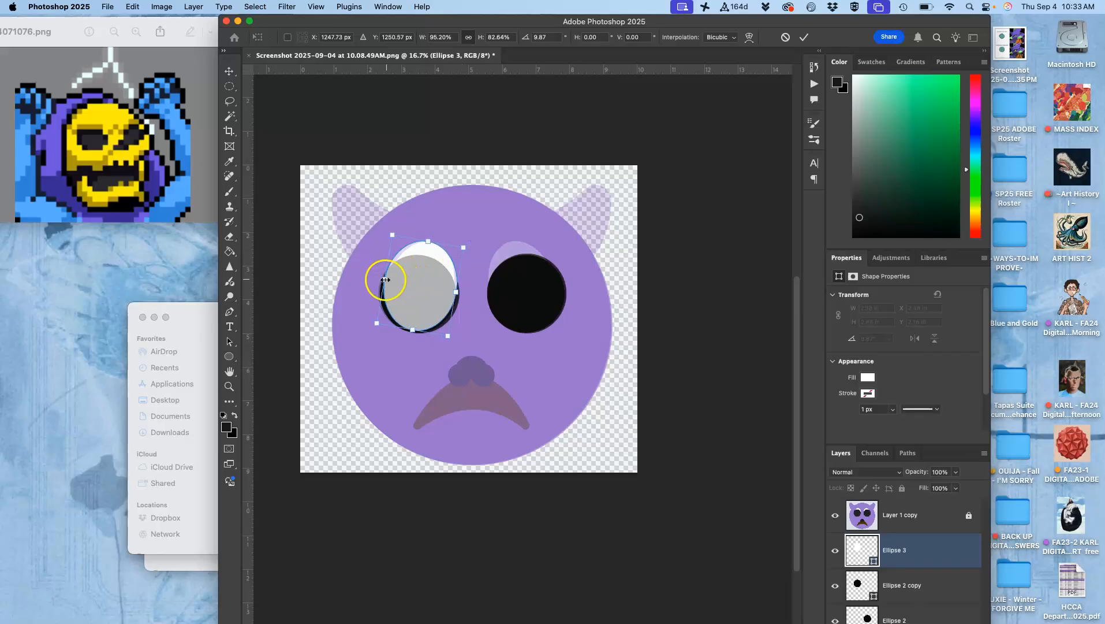
pyautogui.moveTo(385, 280); pyautogui.dragTo(390, 279)
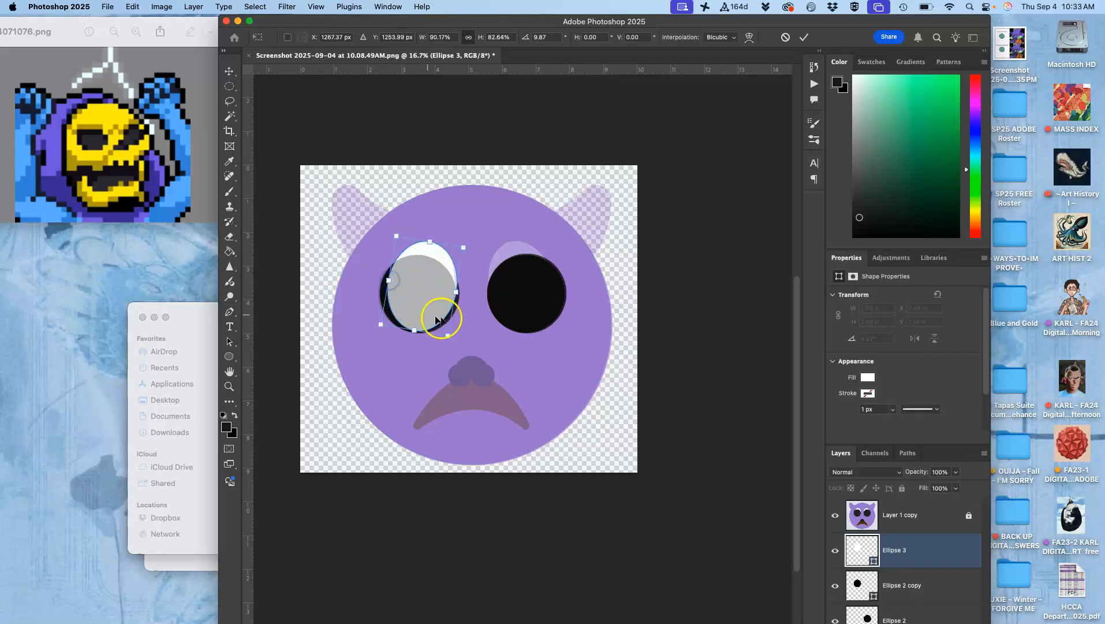
pyautogui.press('Return')
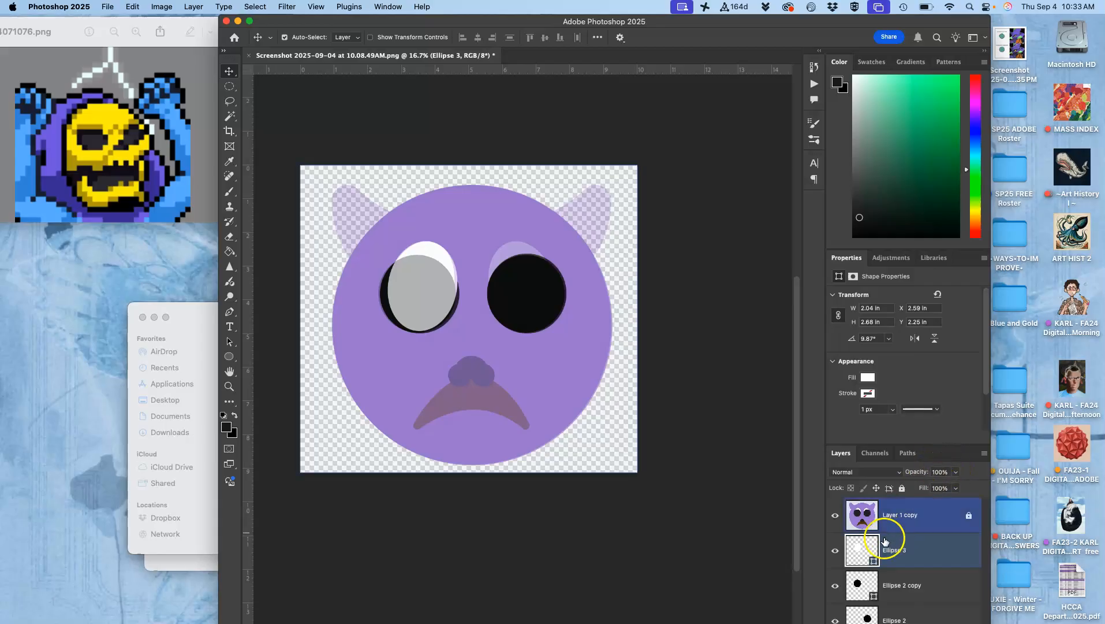
# - Hide the Layer 1 copy and enlarge the layer list to show the whole stack, keeping Ellipse 3 selected
pyautogui.click(835, 516)
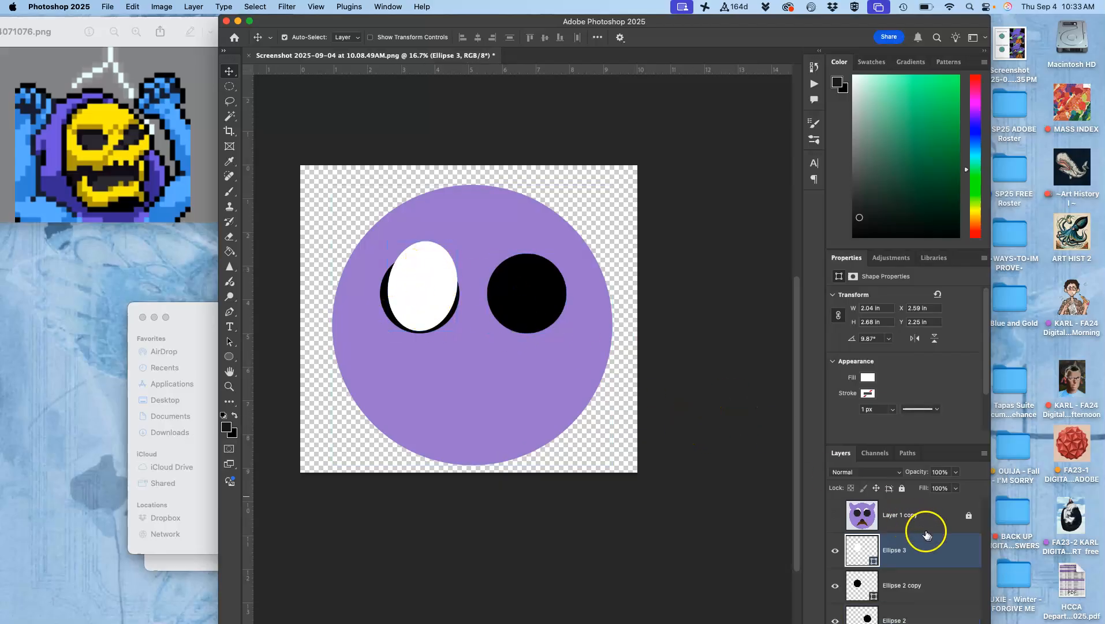
pyautogui.moveTo(938, 545)
pyautogui.mouseDown()
pyautogui.moveTo(943, 554)
pyautogui.moveTo(947, 516)
pyautogui.moveTo(942, 597)
pyautogui.moveTo(941, 550)
pyautogui.mouseUp()
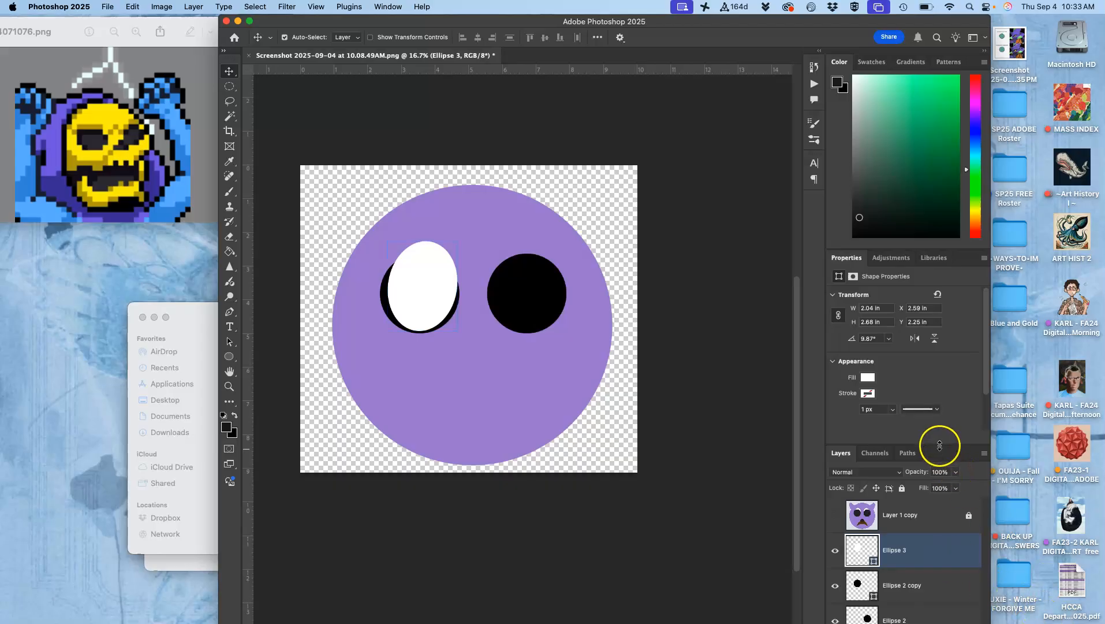
pyautogui.moveTo(940, 444); pyautogui.dragTo(930, 242)
pyautogui.click(936, 386)
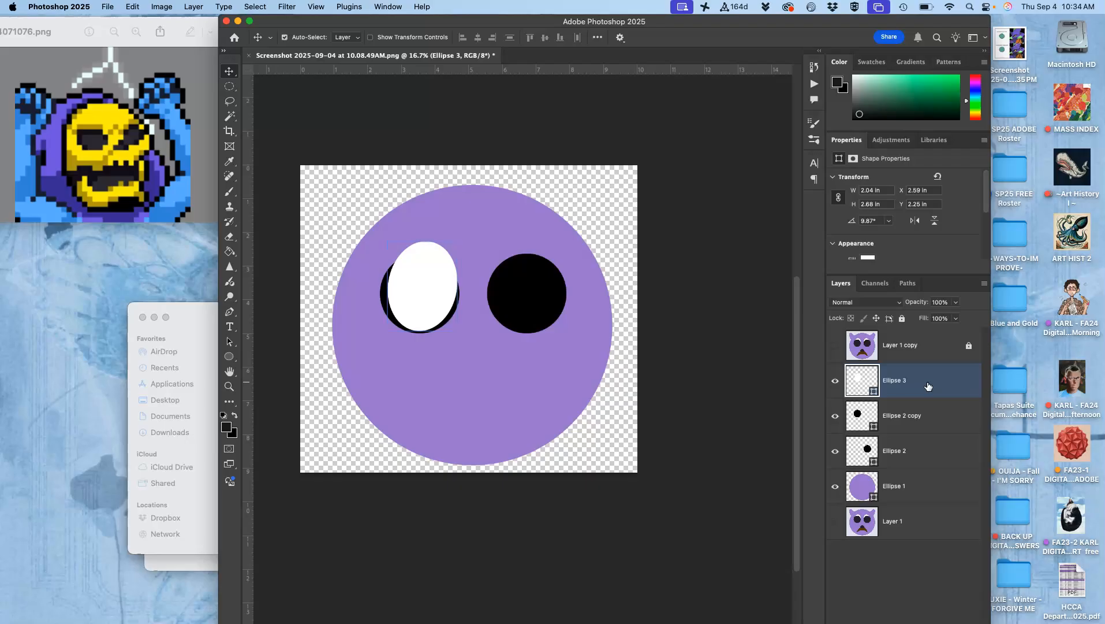
# - Send the Ellipse 3 layer to the bottom of the stack and bring it forward one level at a time to the top
pyautogui.press('super+shift+bracketleft')
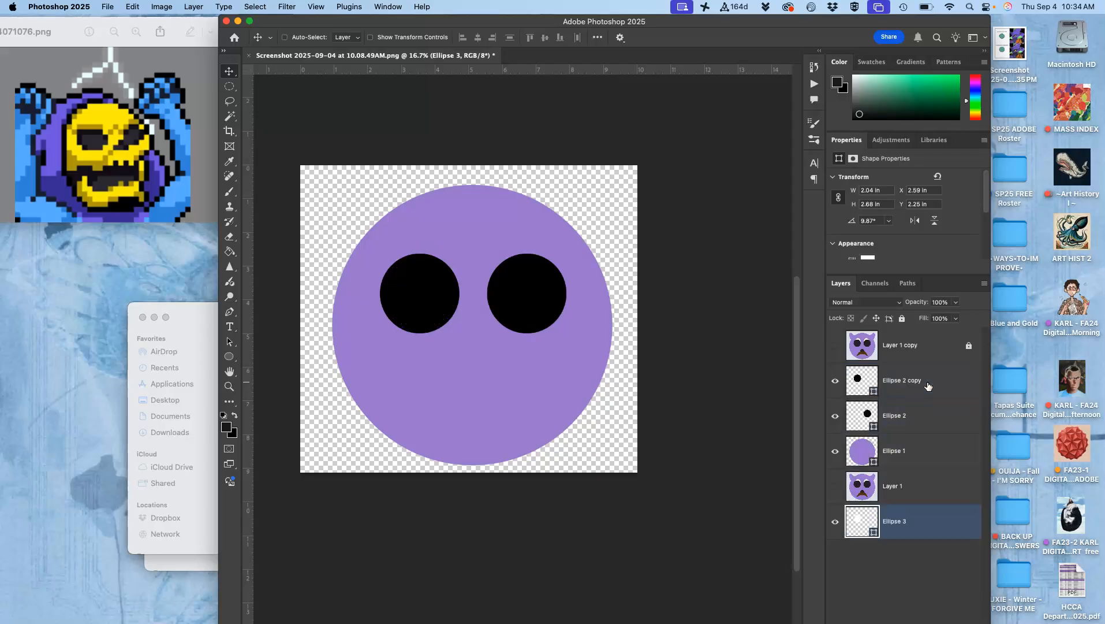
pyautogui.press('super+bracketright')
pyautogui.press('super+bracketright')
pyautogui.press('super+bracketright')
pyautogui.press('super+bracketright')
pyautogui.press('super+bracketright')
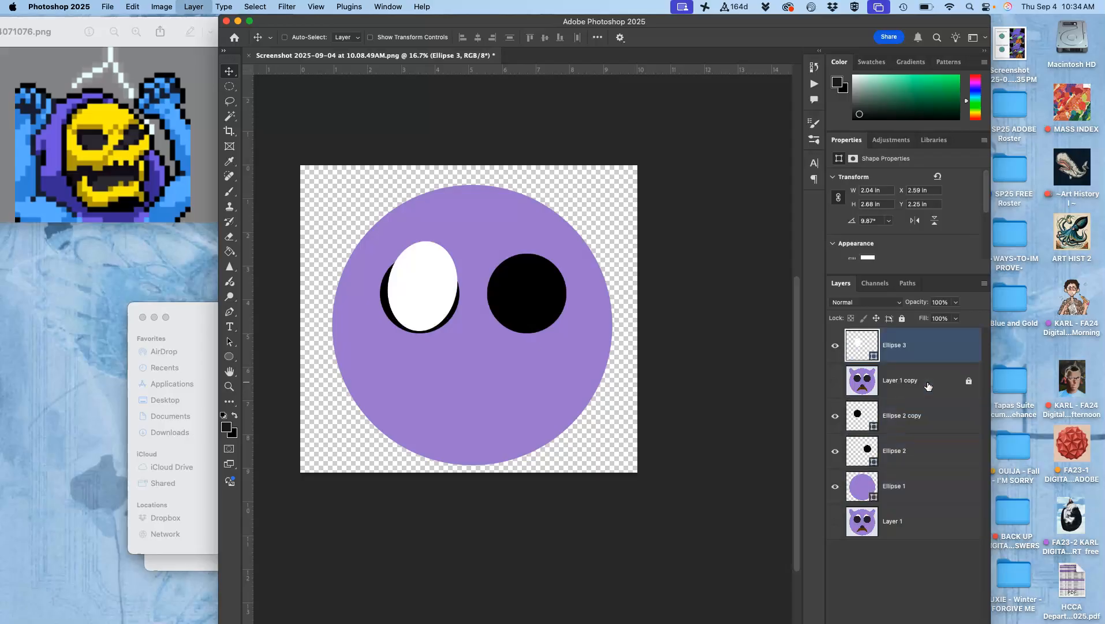
# - Shift the Ellipse 3 layer through the stack and settle it directly beneath Ellipse 2 copy, behind the left black eye
pyautogui.press('super+bracketleft')
pyautogui.press('super+bracketleft')
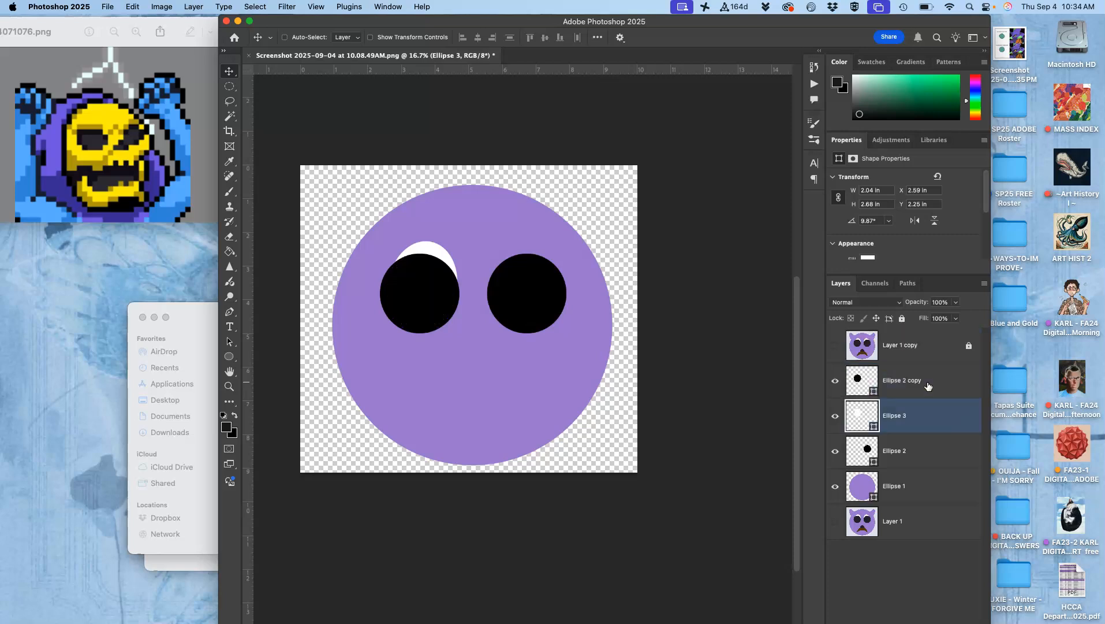
pyautogui.press('super+bracketright')
pyautogui.press('super+bracketleft')
pyautogui.press('super+bracketleft')
pyautogui.press('super+bracketleft')
pyautogui.press('super+bracketleft')
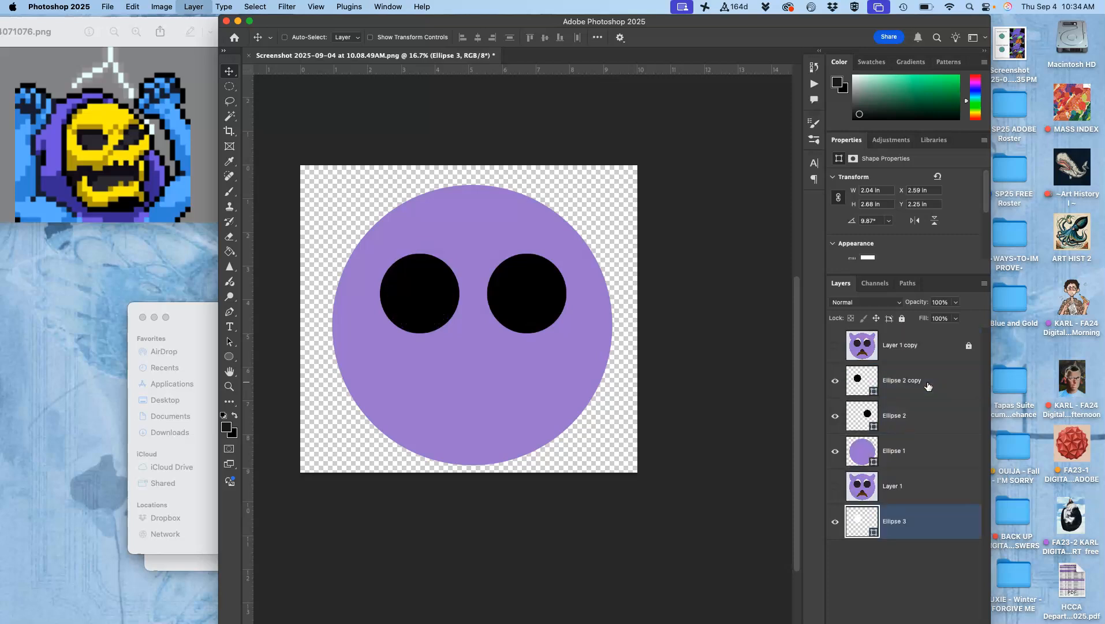
pyautogui.press('super+bracketright')
pyautogui.press('super+bracketright')
pyautogui.press('super+bracketright')
pyautogui.press('super+bracketright')
pyautogui.press('super+bracketleft')
# - Duplicate the Ellipse 3 layer and flip the duplicate horizontally
pyautogui.keyDown('super'); pyautogui.click(928, 385); pyautogui.keyUp('super')
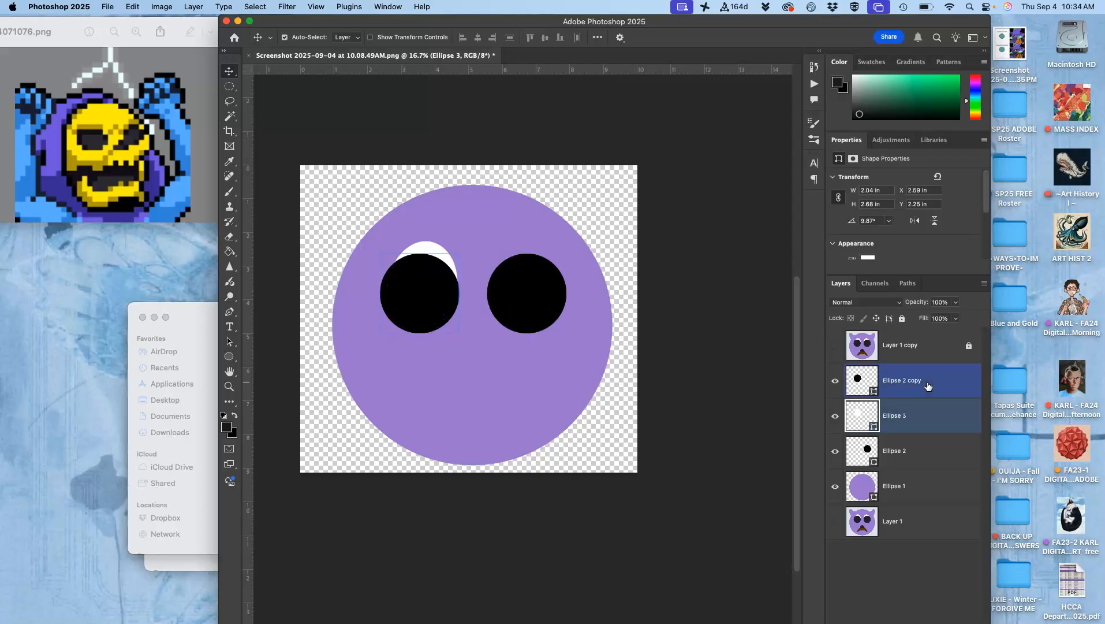
pyautogui.press('super+j')
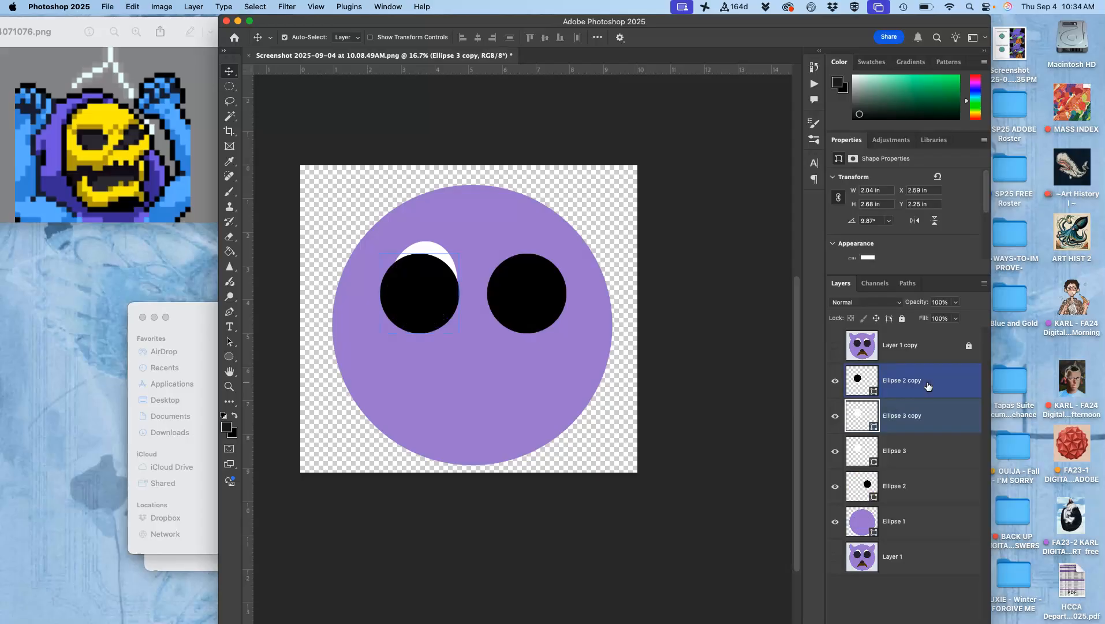
pyautogui.keyDown('super'); pyautogui.click(928, 386); pyautogui.keyUp('super')
pyautogui.press('super+t')
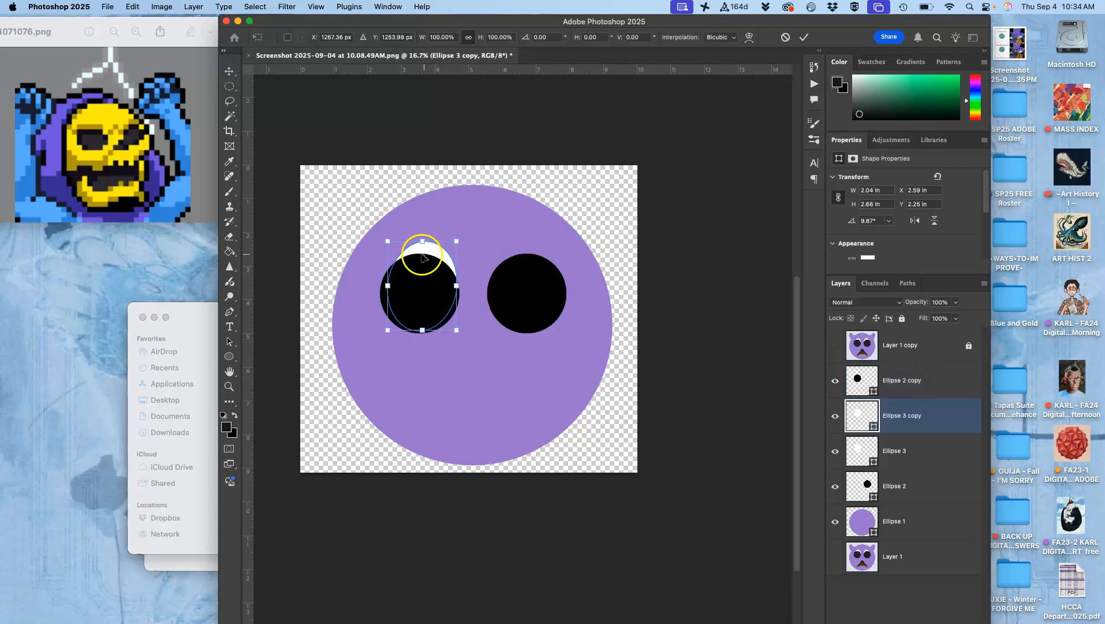
pyautogui.rightClick(424, 252)
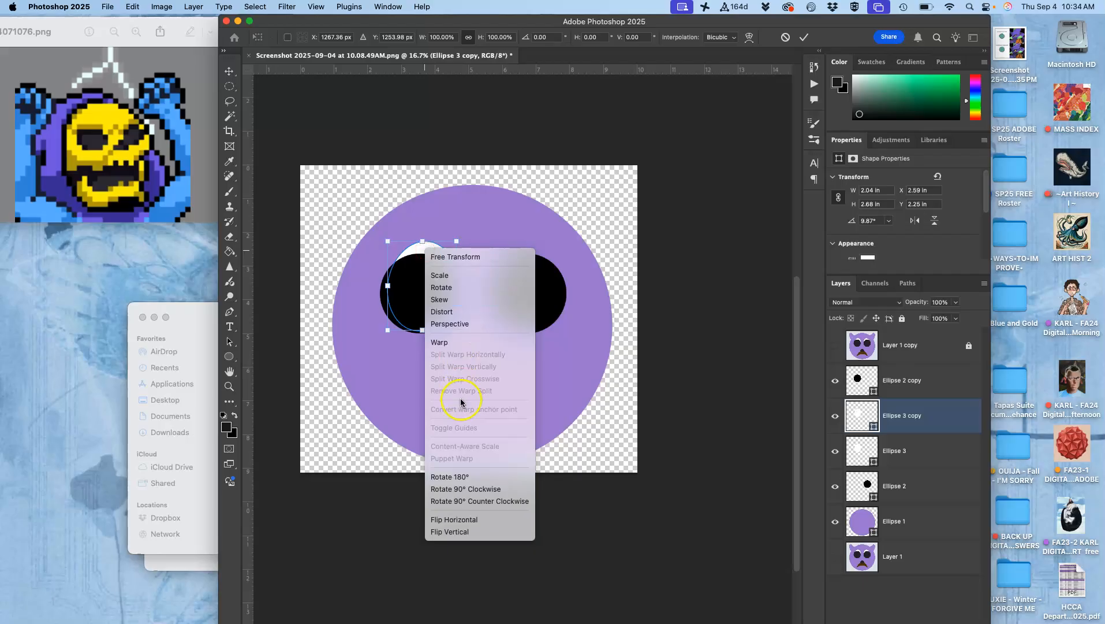
pyautogui.click(454, 519)
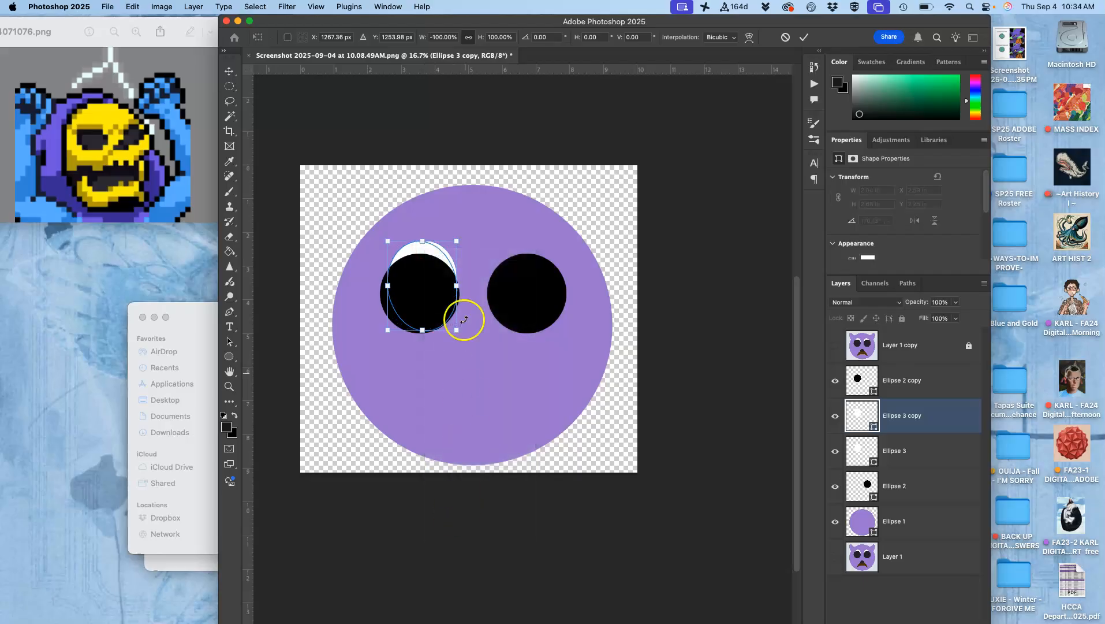
# - Move the flipped white ellipse to the right eye and, with the Layer 1 copy guide shown, align it with the guide's highlight at X 5.55 in
pyautogui.click(230, 71)
pyautogui.moveTo(421, 251); pyautogui.dragTo(524, 262)
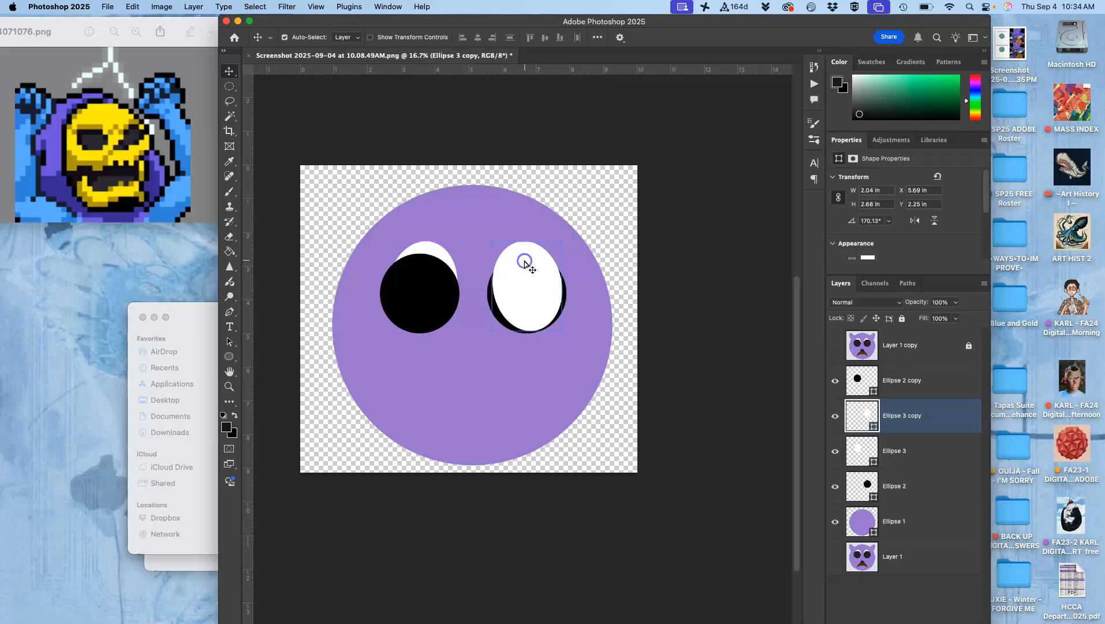
pyautogui.click(835, 346)
pyautogui.click(530, 279)
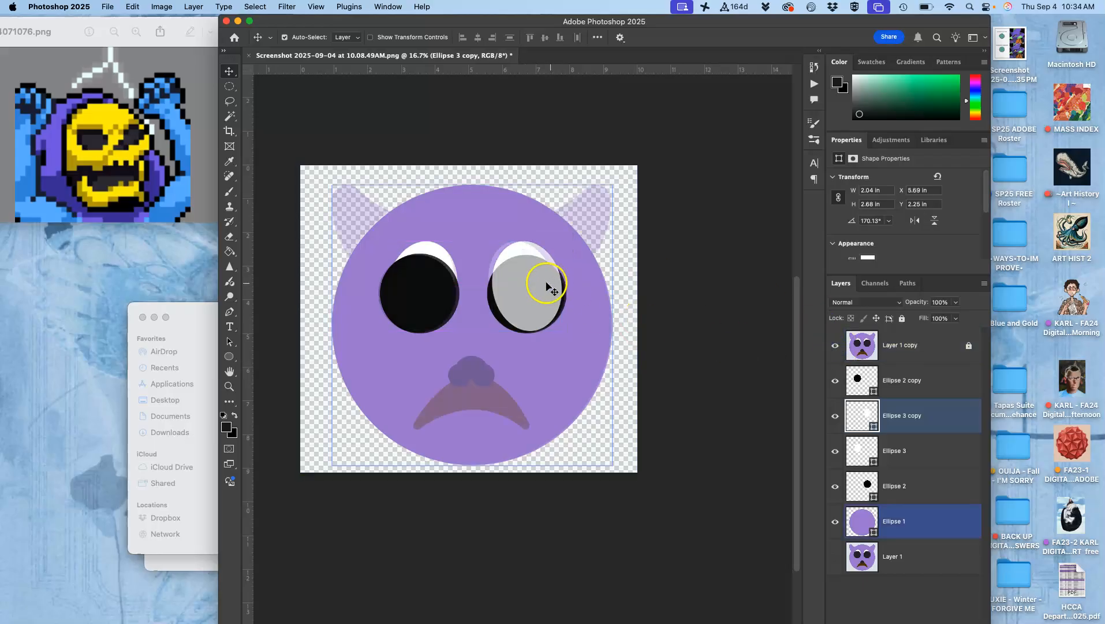
pyautogui.moveTo(530, 279); pyautogui.dragTo(518, 279)
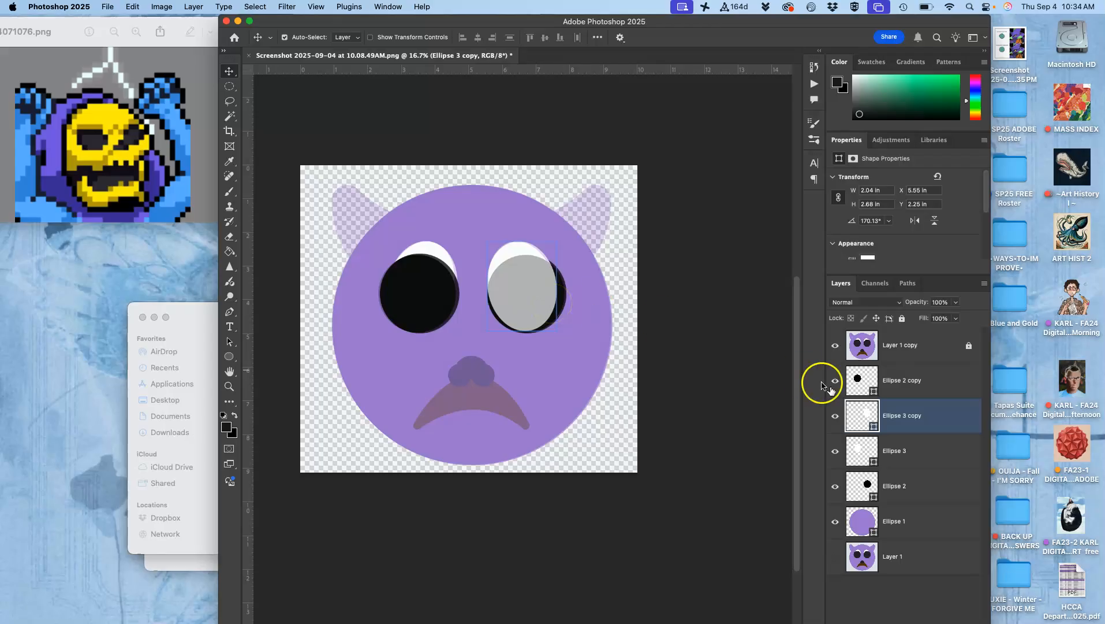
# - Send the Ellipse 3 copy layer back directly beneath Ellipse 2 and hide the Layer 1 copy guide
pyautogui.click(912, 426)
pyautogui.press('super+bracketleft')
pyautogui.press('super+bracketleft')
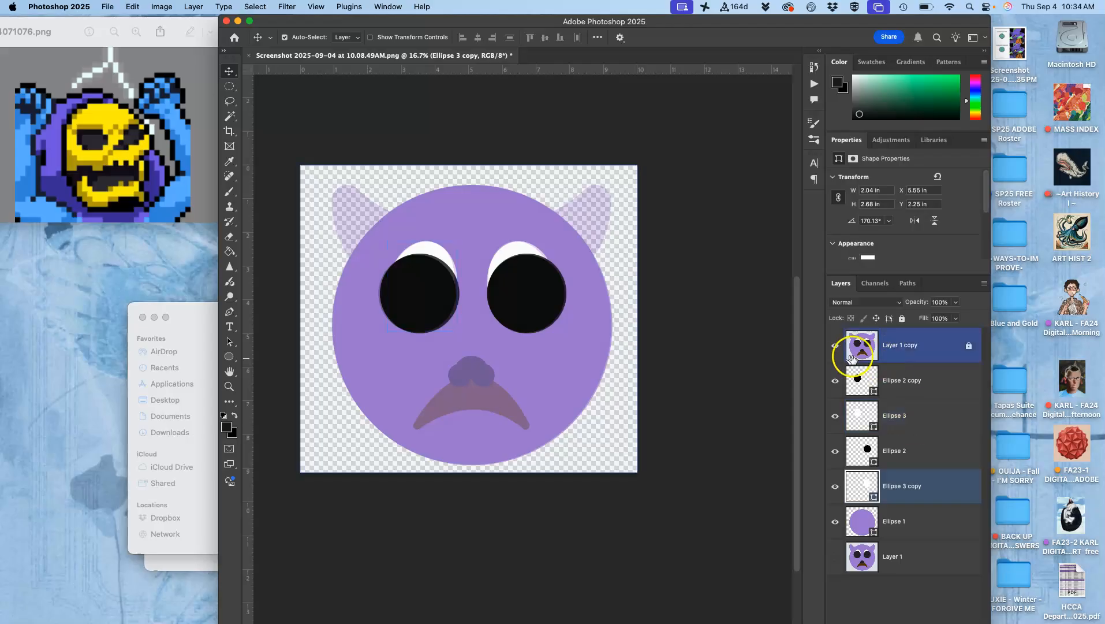
pyautogui.click(835, 344)
pyautogui.click(876, 529)
pyautogui.click(921, 496)
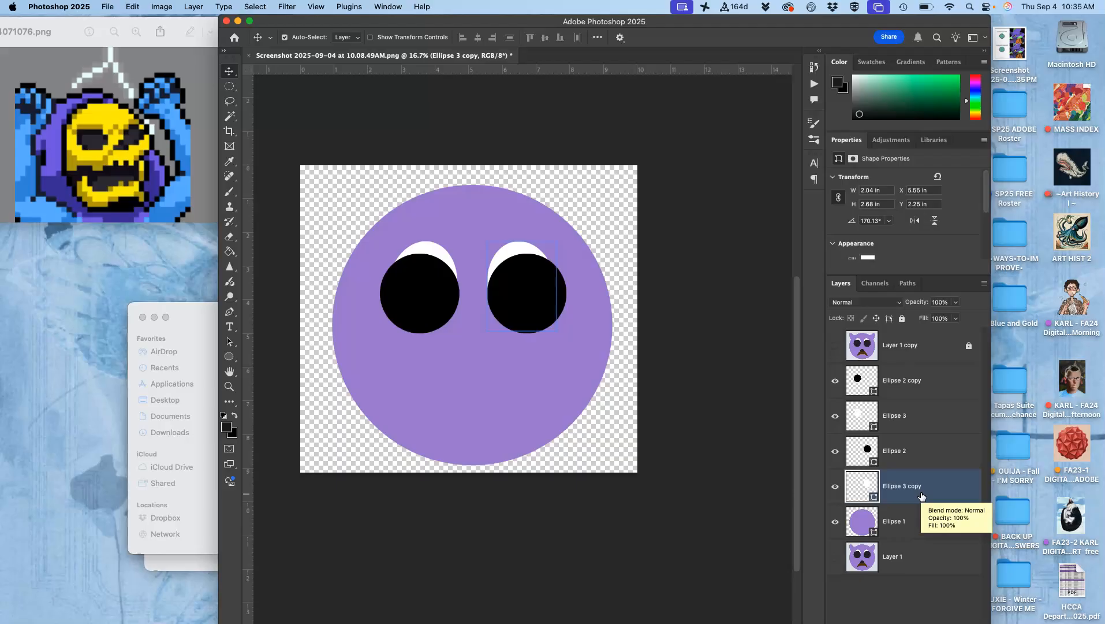
# - Show the guide and draw a black ellipse about 0.88 by 0.63 in over its nose, on a layer above Ellipse 2 copy
pyautogui.click(834, 345)
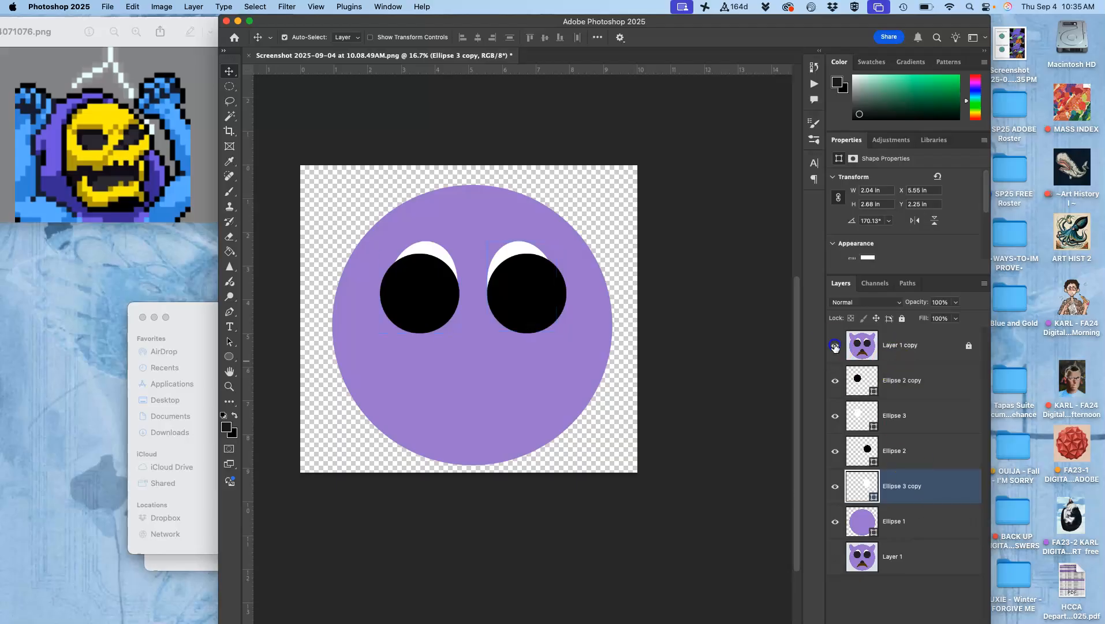
pyautogui.keyDown('shift'); pyautogui.click(598, 376); pyautogui.keyUp('shift')
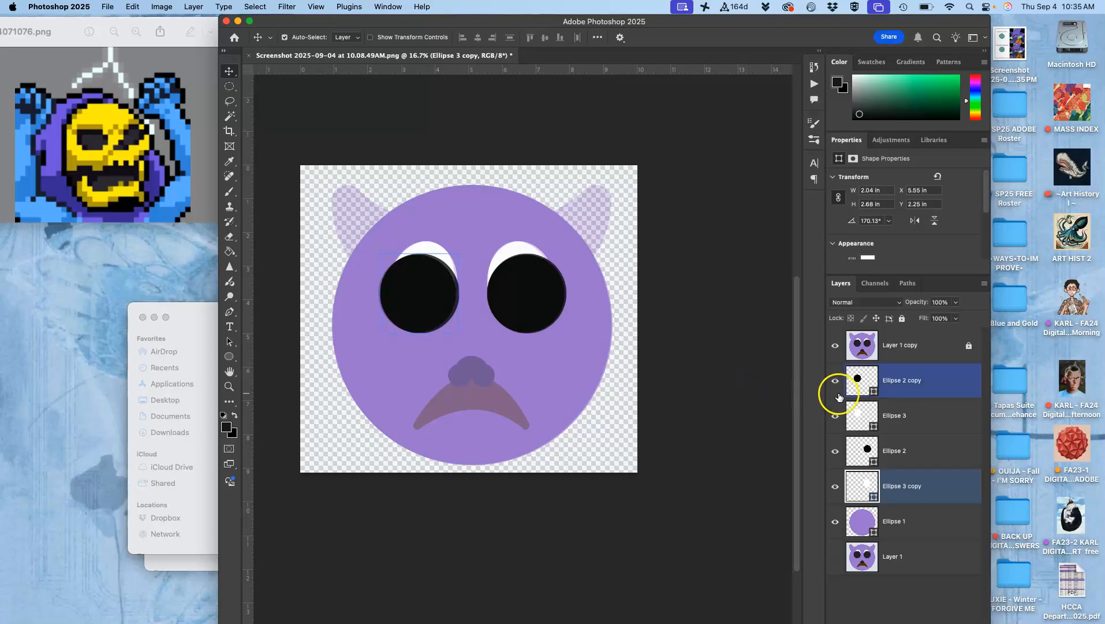
pyautogui.click(918, 389)
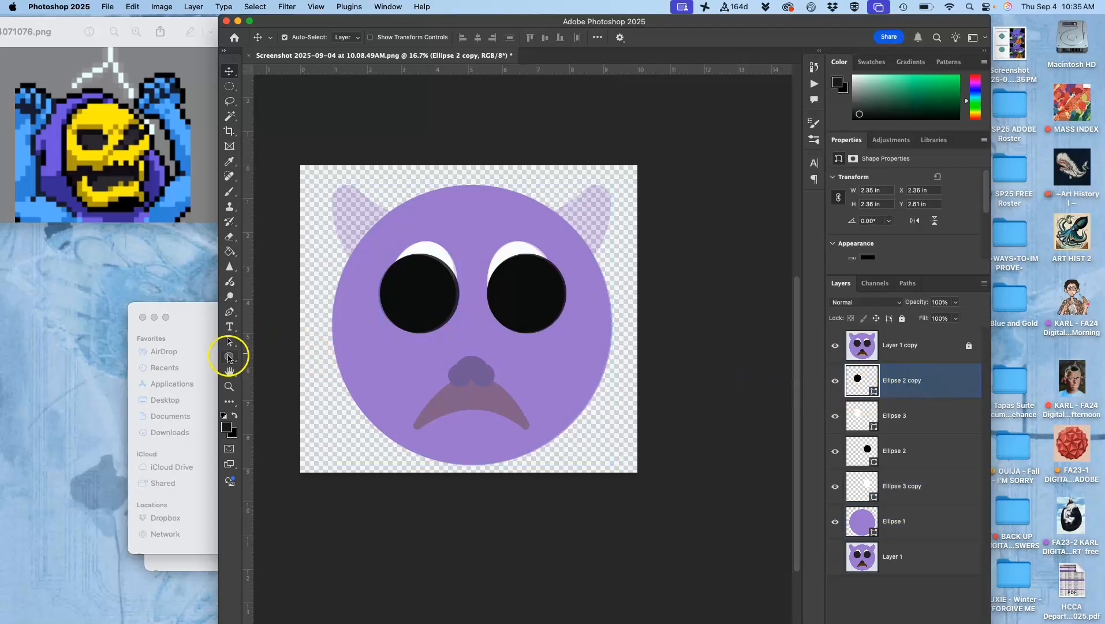
pyautogui.click(230, 358)
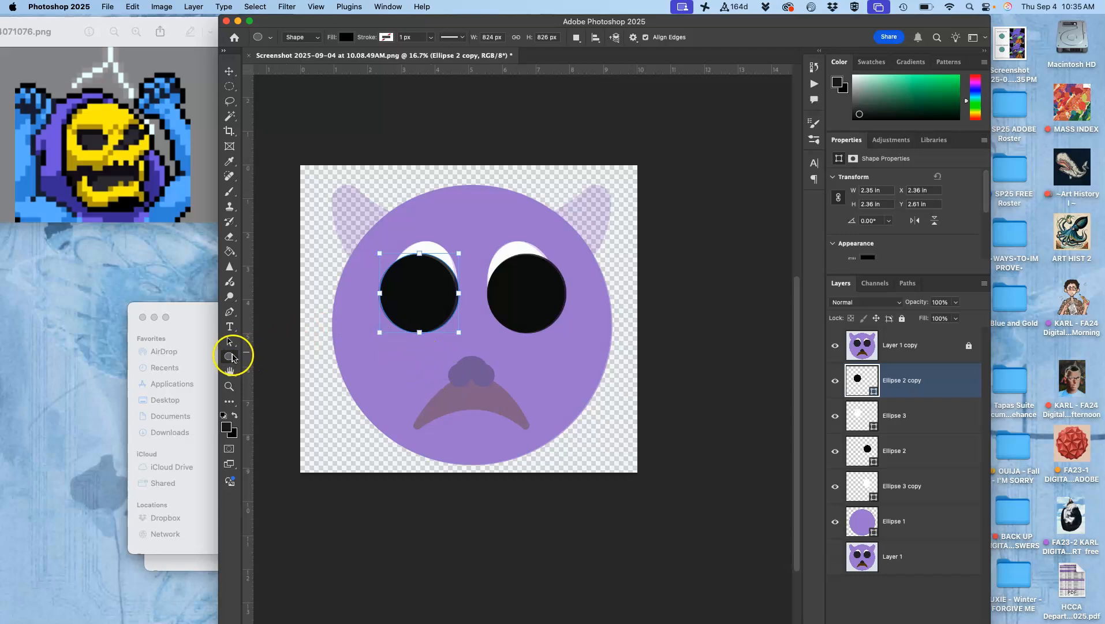
pyautogui.moveTo(456, 353); pyautogui.dragTo(485, 374)
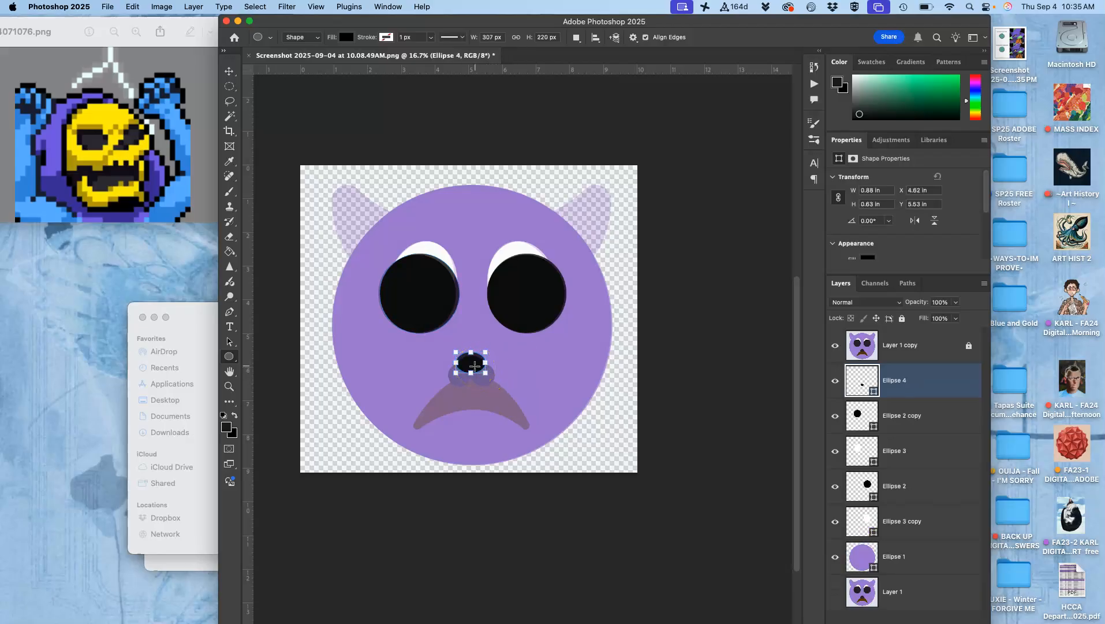
# - Move the black nose ellipse onto the top lobe of the guide's nose, at about X 4.65 in and Y 5.63 in
pyautogui.click(229, 70)
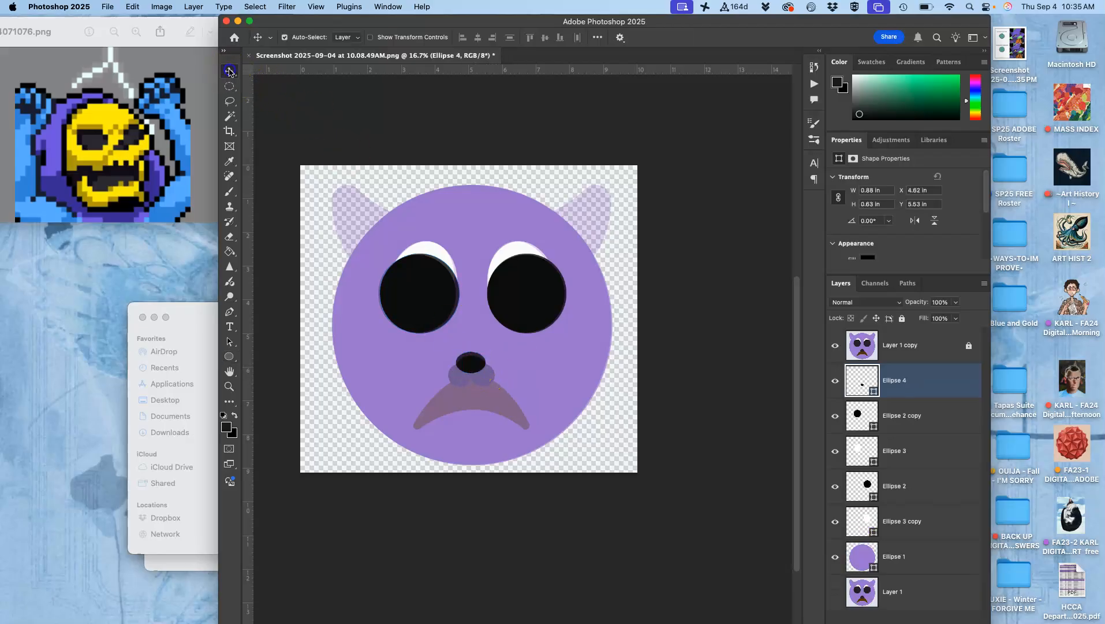
pyautogui.press('super+equal')
pyautogui.press('super+equal')
pyautogui.press('super+equal')
pyautogui.press('super+equal')
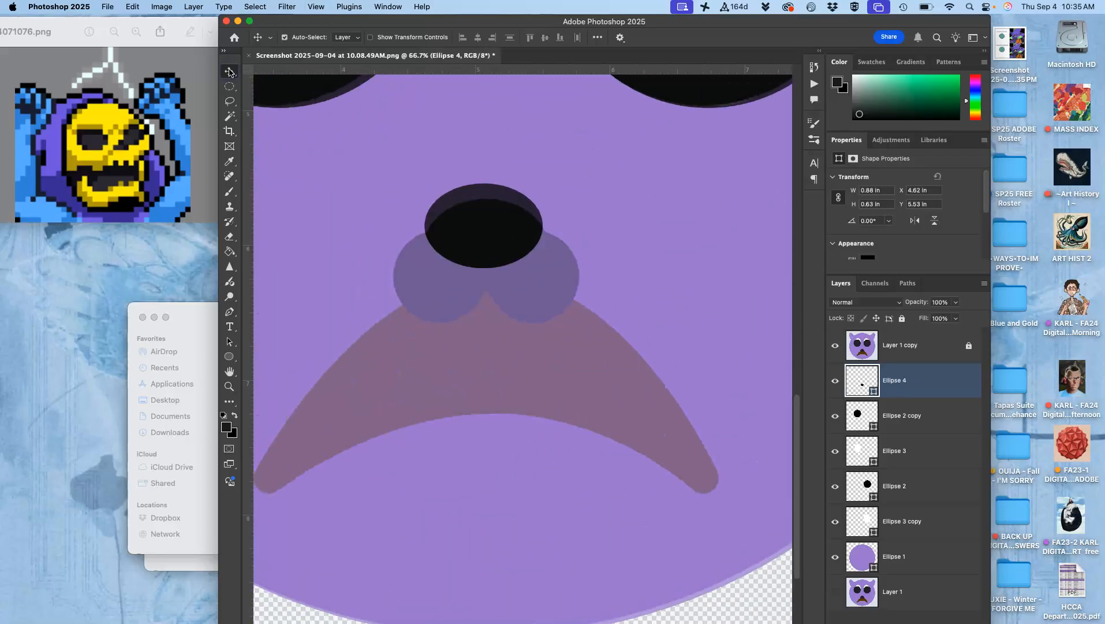
pyautogui.moveTo(514, 235); pyautogui.dragTo(516, 249)
pyautogui.click(544, 333)
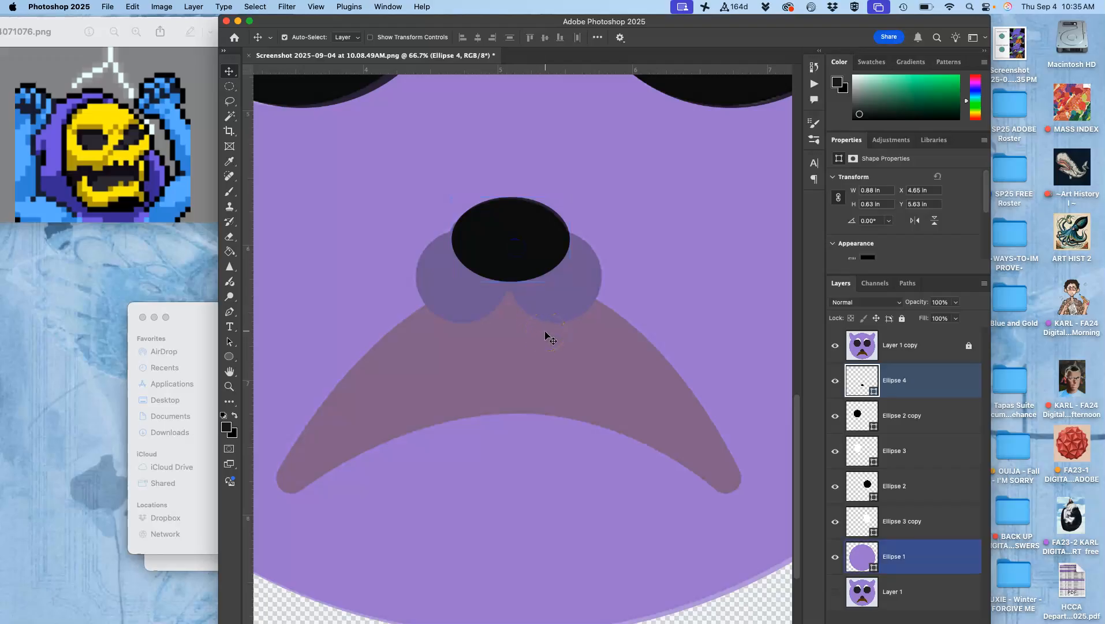
pyautogui.moveTo(513, 235); pyautogui.dragTo(483, 282)
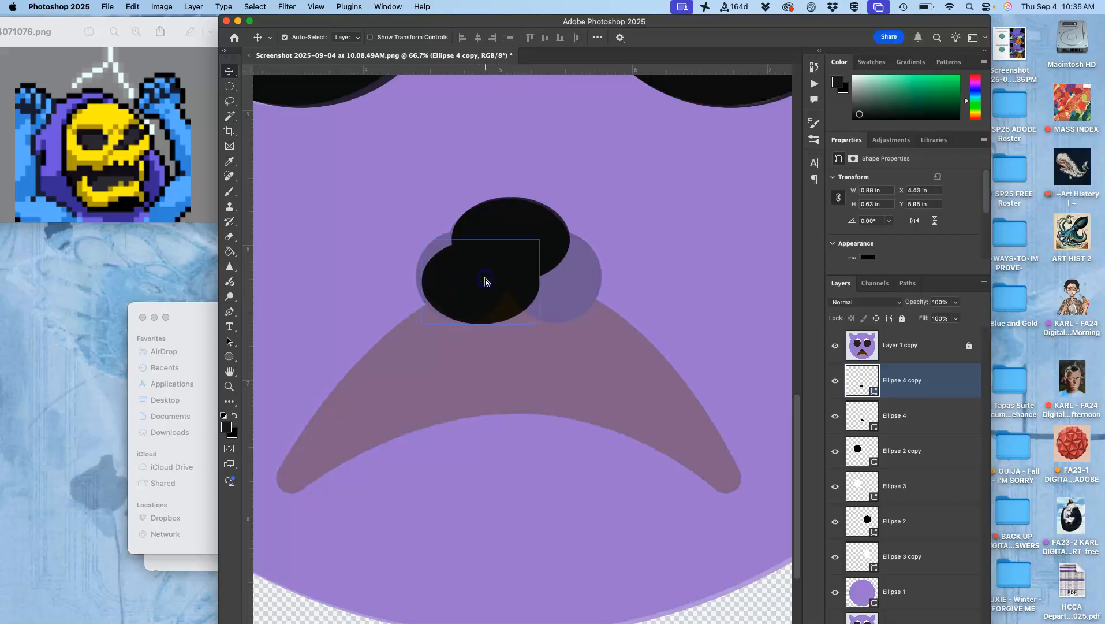
pyautogui.press('super+z')
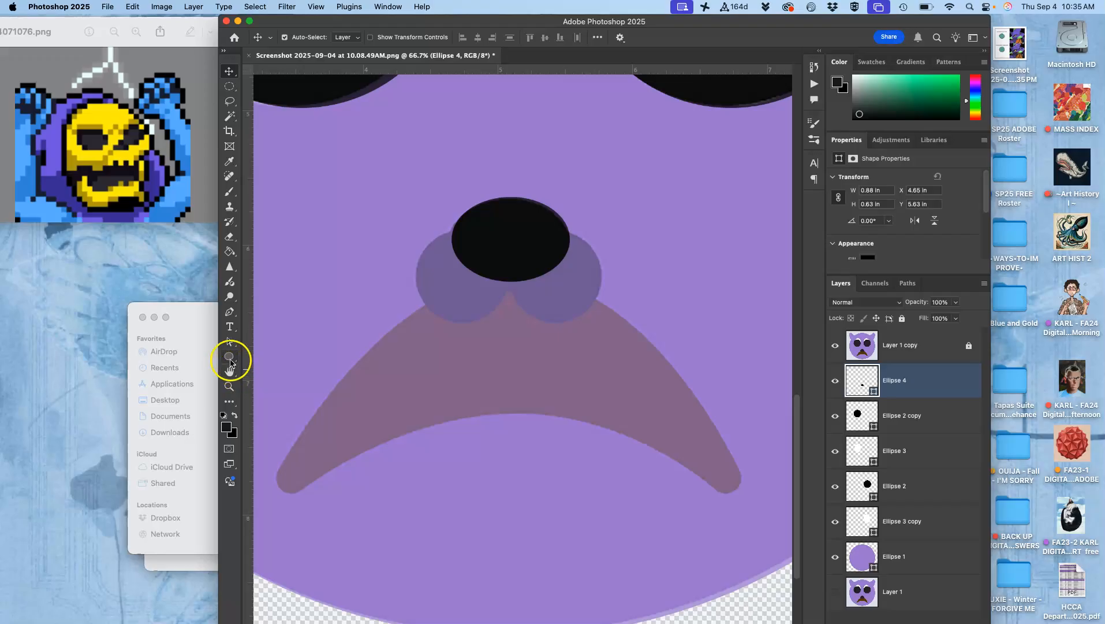
# - Draw a black circle about 0.67 in wide and align it with the left lobe of the guide's nose at X 4.38 in, Y 5.89 in
pyautogui.click(230, 358)
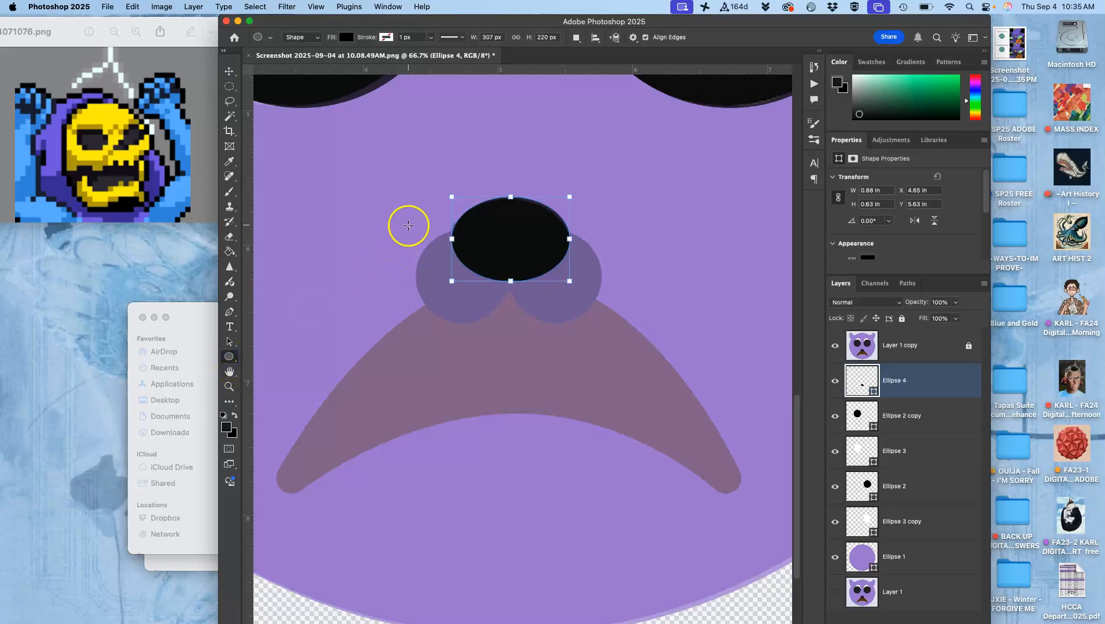
pyautogui.moveTo(409, 225); pyautogui.dragTo(500, 316)
pyautogui.moveTo(461, 279); pyautogui.dragTo(468, 285)
pyautogui.press('super+z')
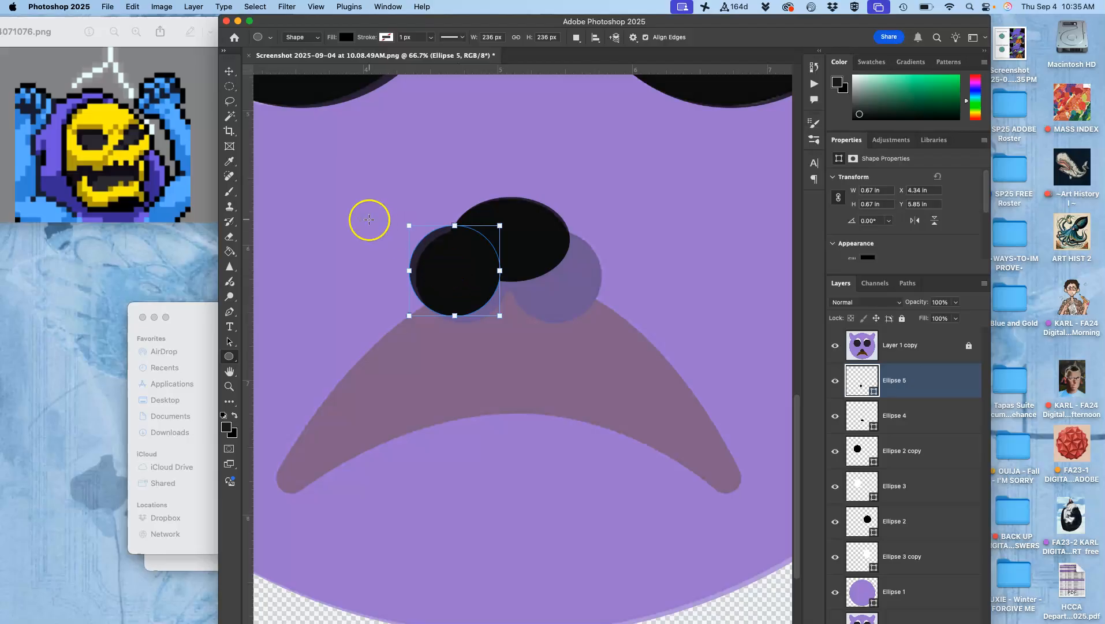
pyautogui.click(229, 74)
pyautogui.moveTo(454, 263); pyautogui.dragTo(460, 272)
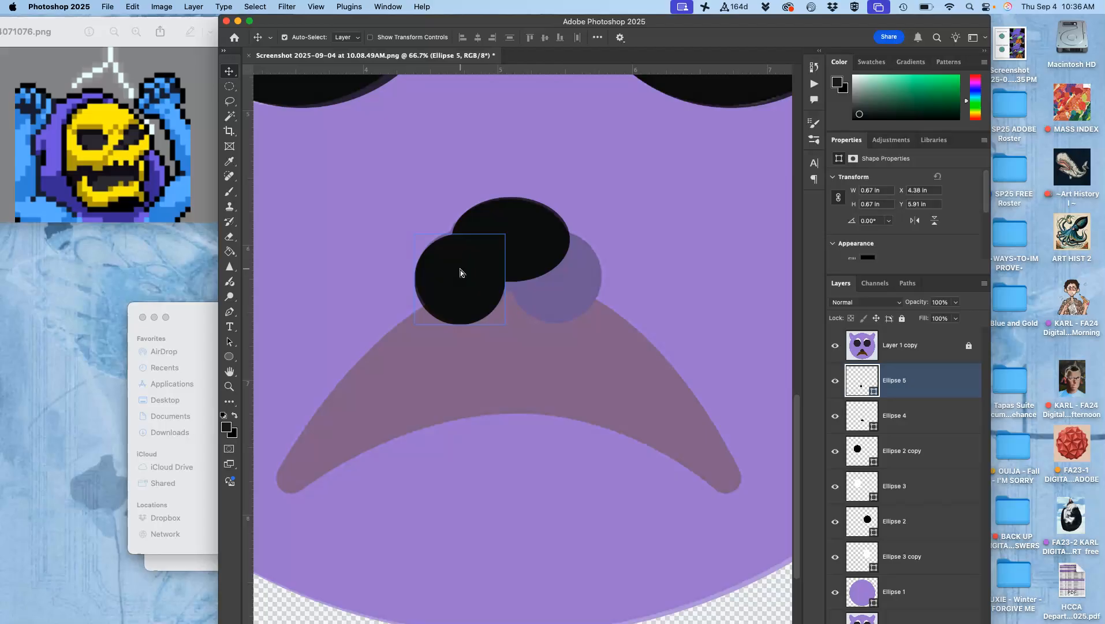
pyautogui.keyDown('shift'); pyautogui.click(609, 296); pyautogui.keyUp('shift')
pyautogui.click(859, 375)
pyautogui.click(834, 382)
pyautogui.click(835, 382)
pyautogui.moveTo(467, 291); pyautogui.dragTo(465, 286)
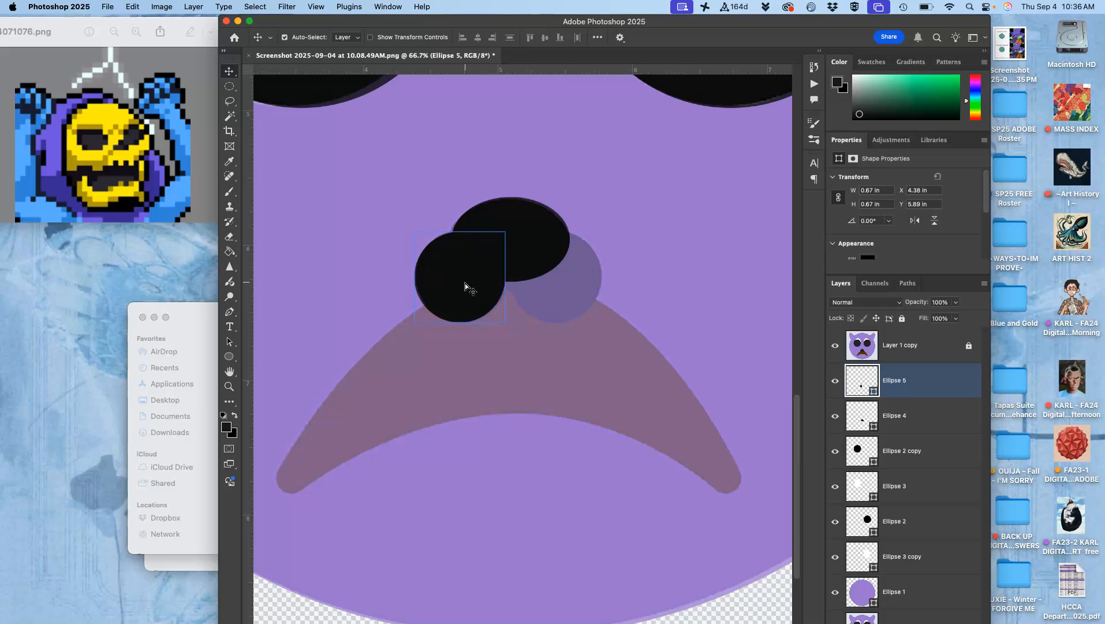
# - Duplicate the small circle onto the right lobe of the guide's nose at X 5.09 in and check it with the guide hidden and shown
pyautogui.keyDown('alt'); pyautogui.click(465, 283); pyautogui.keyUp('alt')
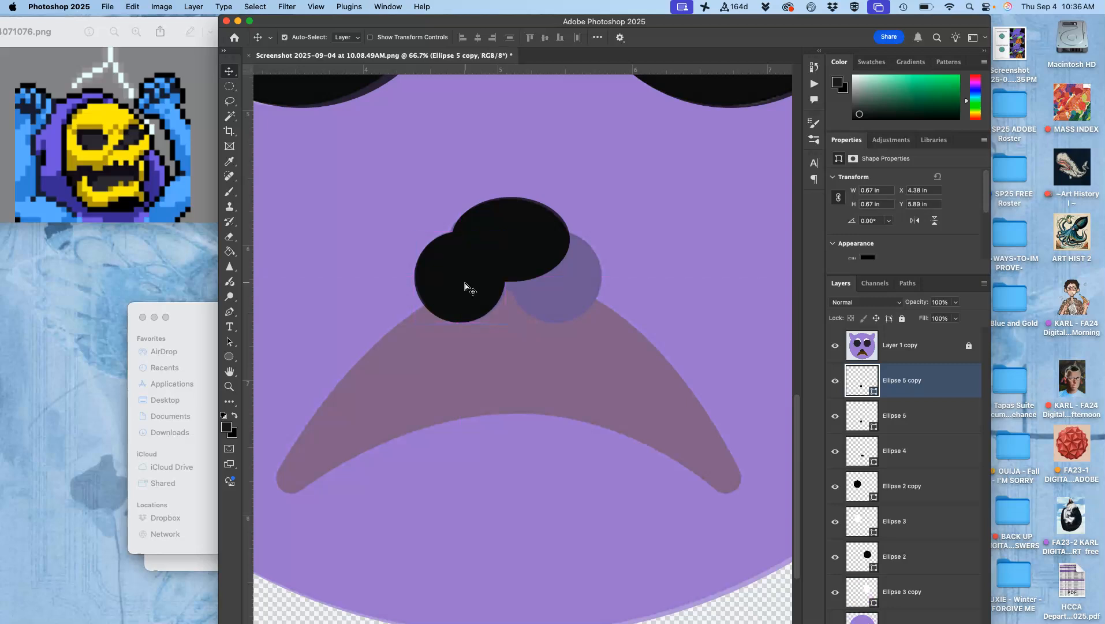
pyautogui.moveTo(464, 283); pyautogui.dragTo(561, 292)
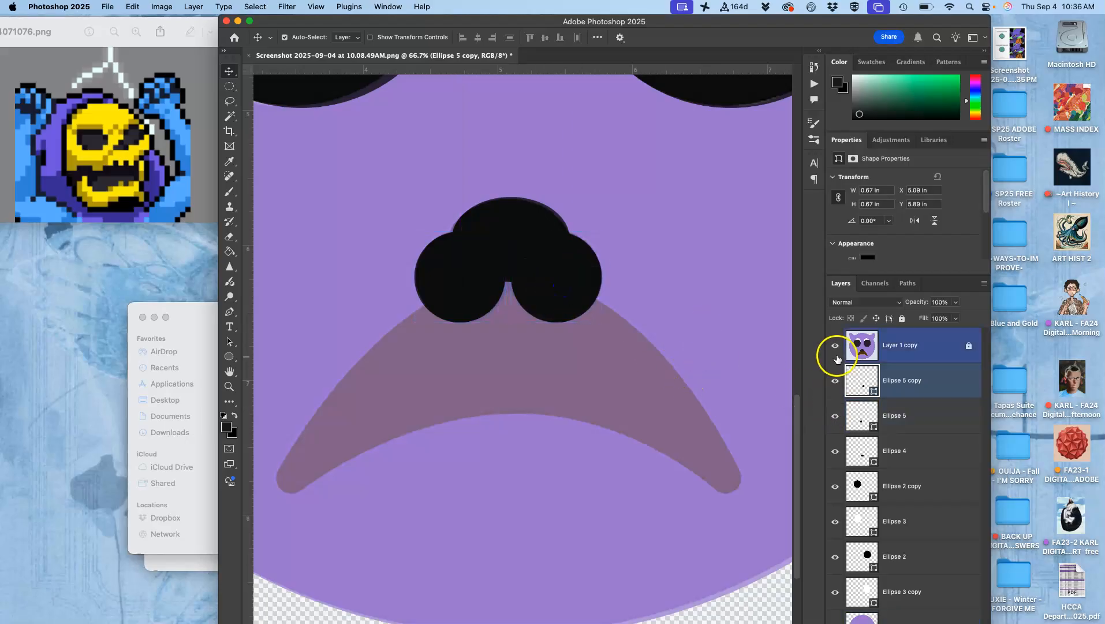
pyautogui.click(836, 353)
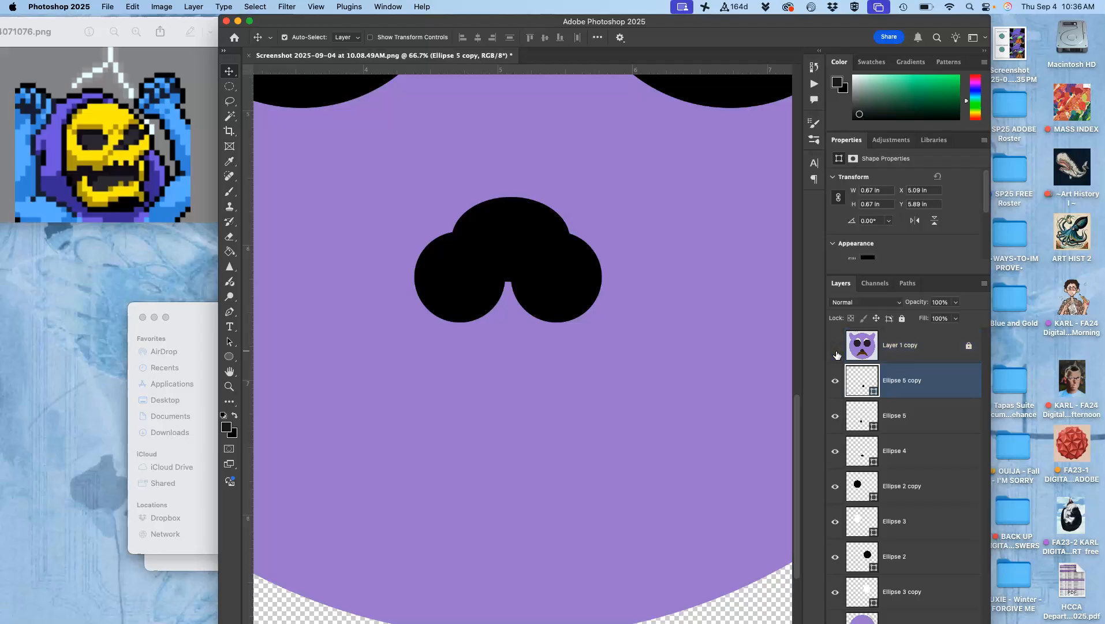
pyautogui.click(836, 353)
pyautogui.click(836, 353)
pyautogui.click(836, 353)
# - Compare the whole face with the Layer 1 copy guide hidden and shown
pyautogui.press('super+minus')
pyautogui.press('super+minus')
pyautogui.press('super+minus')
pyautogui.press('super+minus')
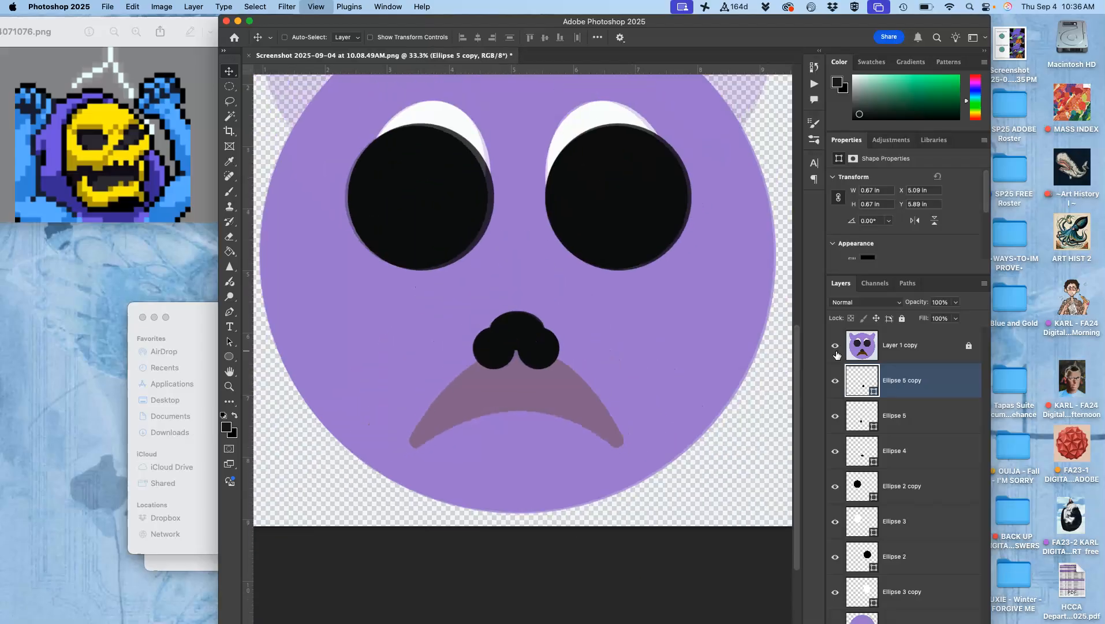
pyautogui.click(836, 353)
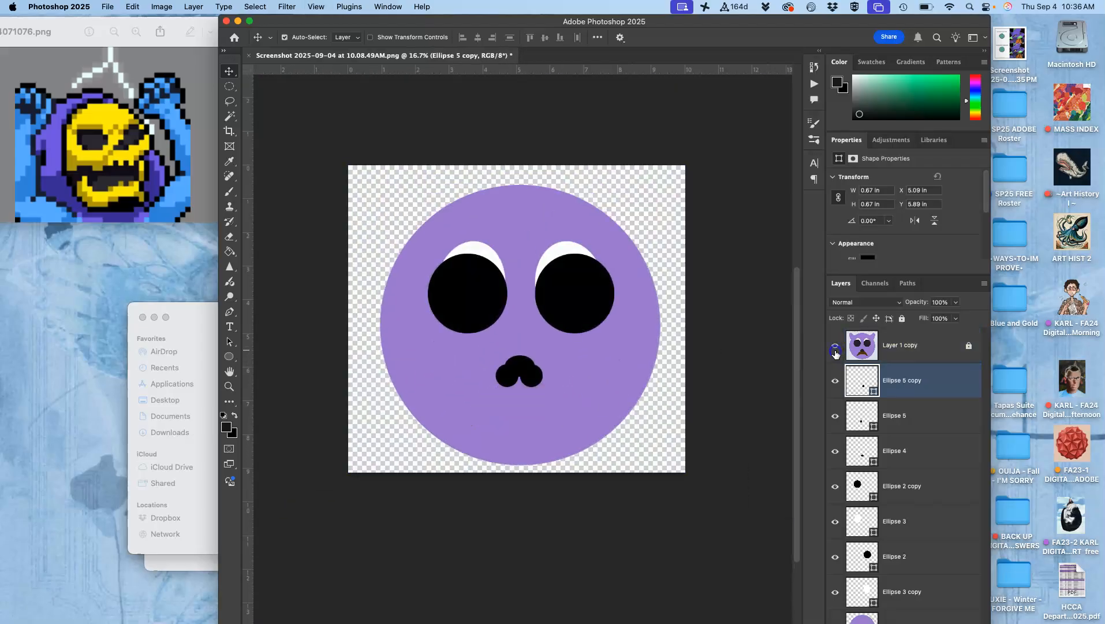
pyautogui.click(836, 354)
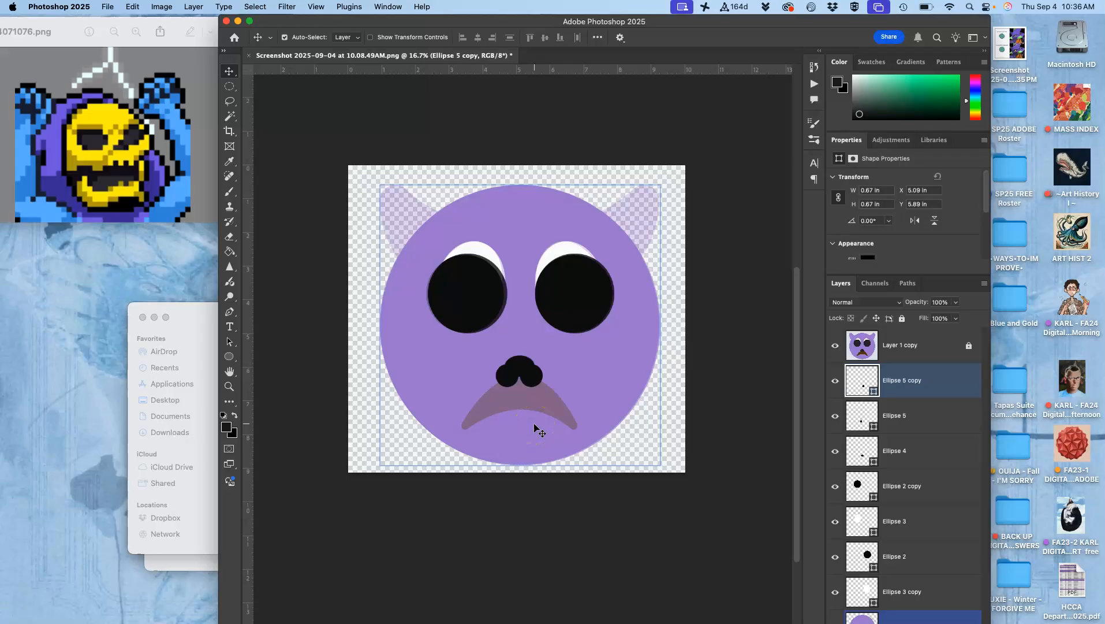
# - Draw a black ellipse about 4.18 by 1.64 in over the guide's nose and mouth, on a layer above Ellipse 5 copy
pyautogui.click(935, 381)
pyautogui.keyDown('super'); pyautogui.click(857, 501); pyautogui.keyUp('super')
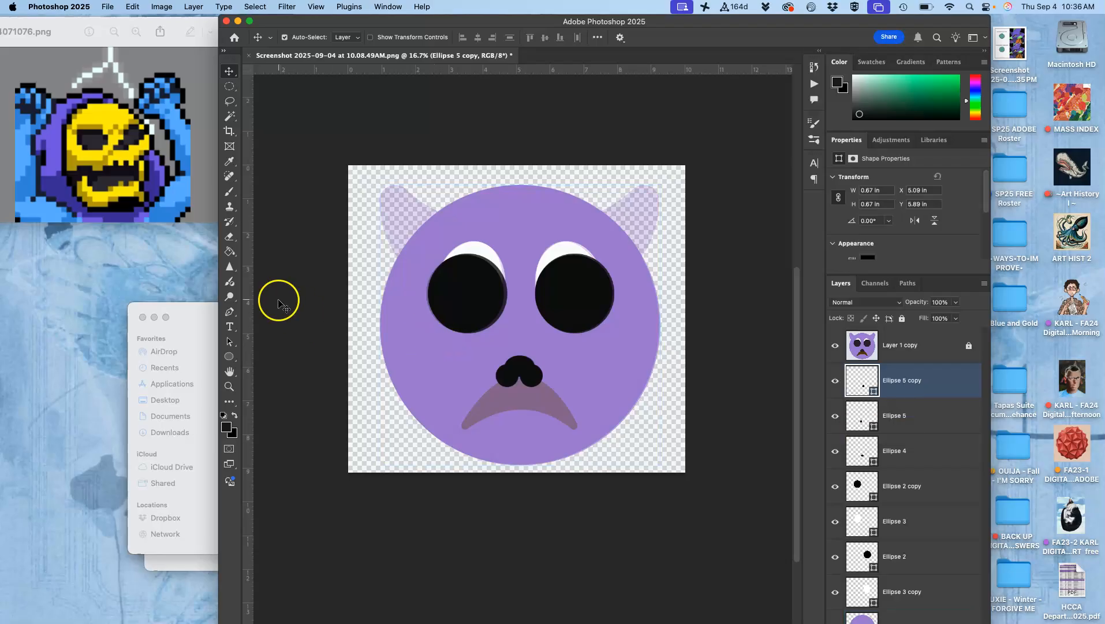
pyautogui.click(229, 356)
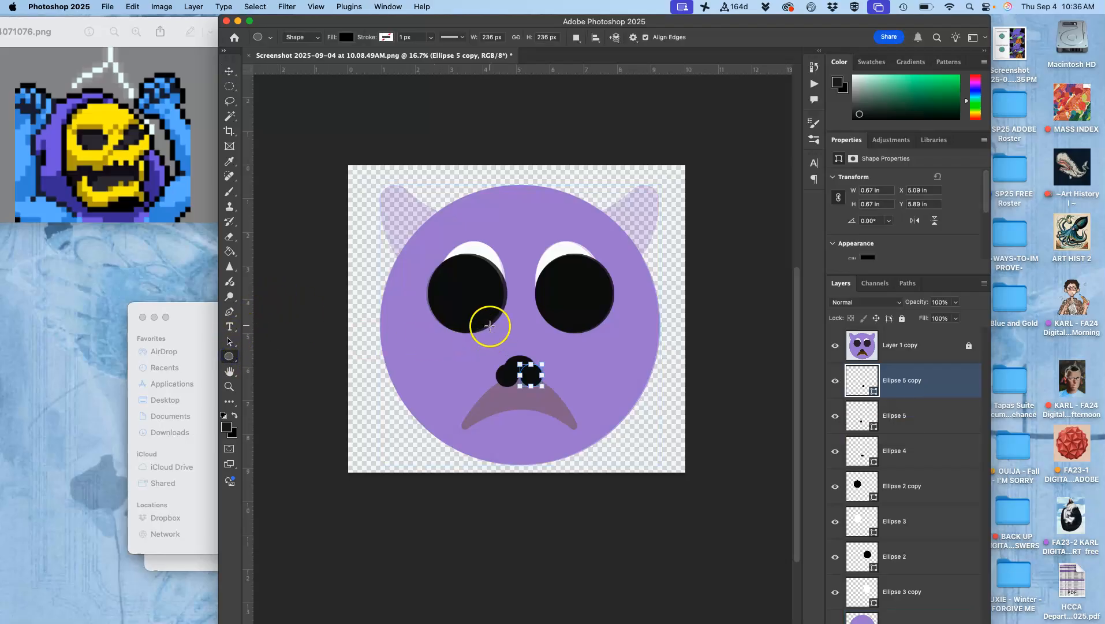
pyautogui.moveTo(437, 358); pyautogui.dragTo(577, 413)
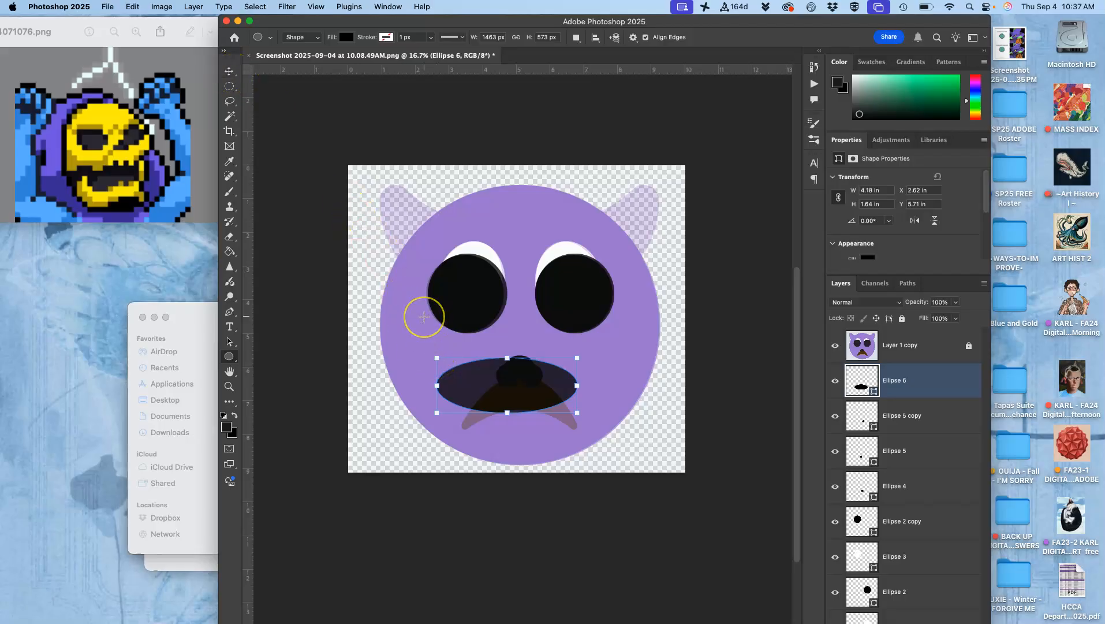
# - Move the black ellipse over the guide's left horn and rotate it 49°
pyautogui.click(229, 71)
pyautogui.moveTo(464, 382); pyautogui.dragTo(403, 213)
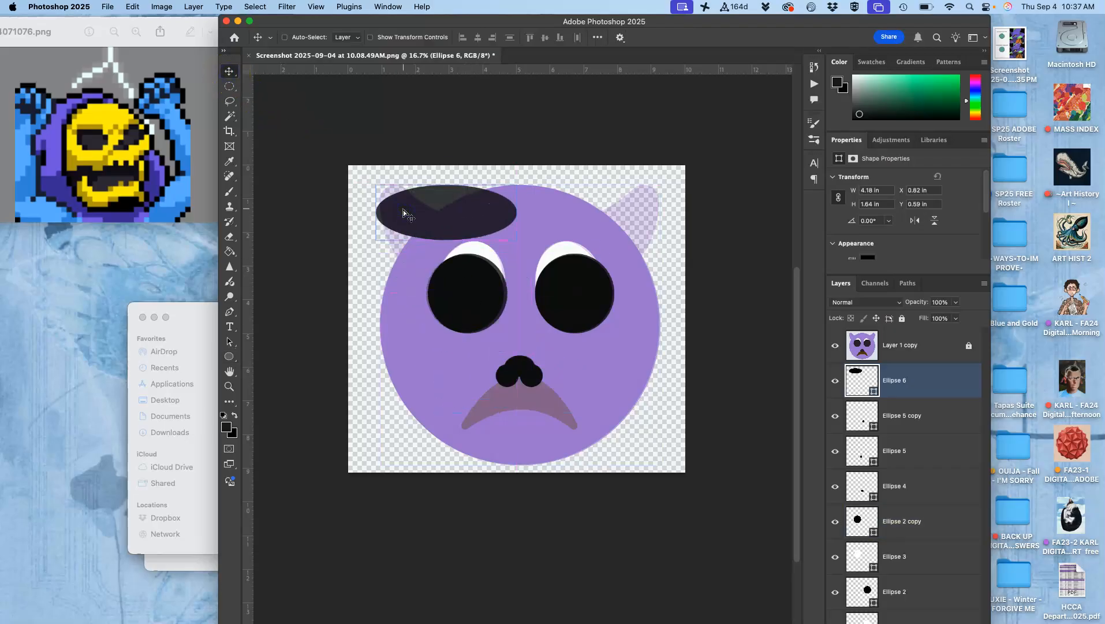
pyautogui.press('super+t')
pyautogui.moveTo(529, 238); pyautogui.dragTo(442, 264)
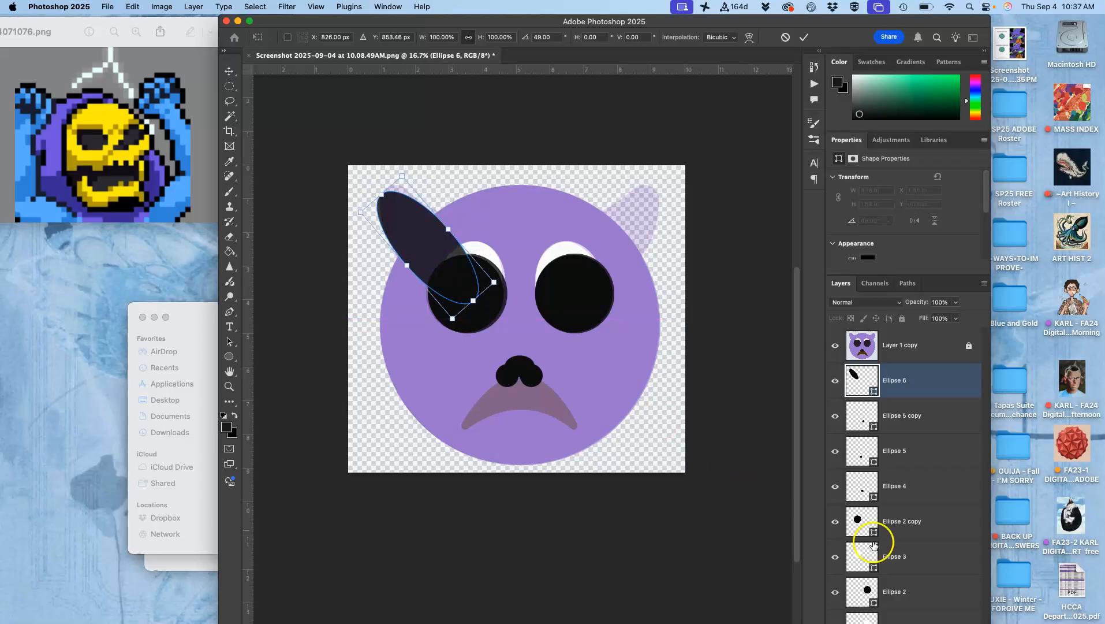
pyautogui.click(653, 398)
# - Reposition and resize the application window so the bottom of the layer list is reachable, and make the original Layer 1 visible
pyautogui.click(896, 491)
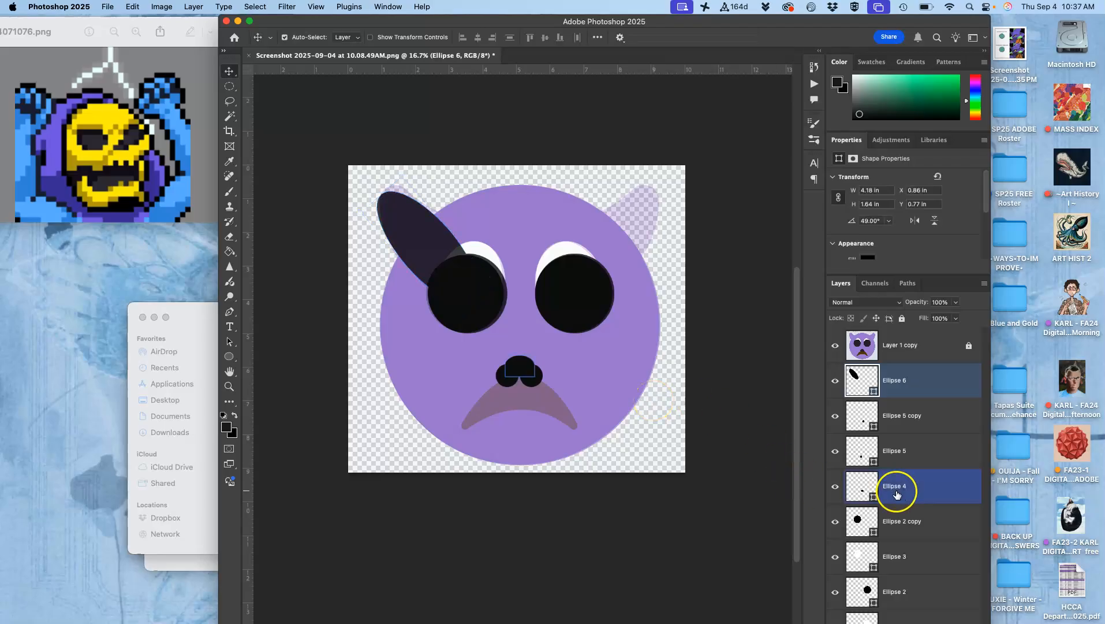
pyautogui.click(836, 620)
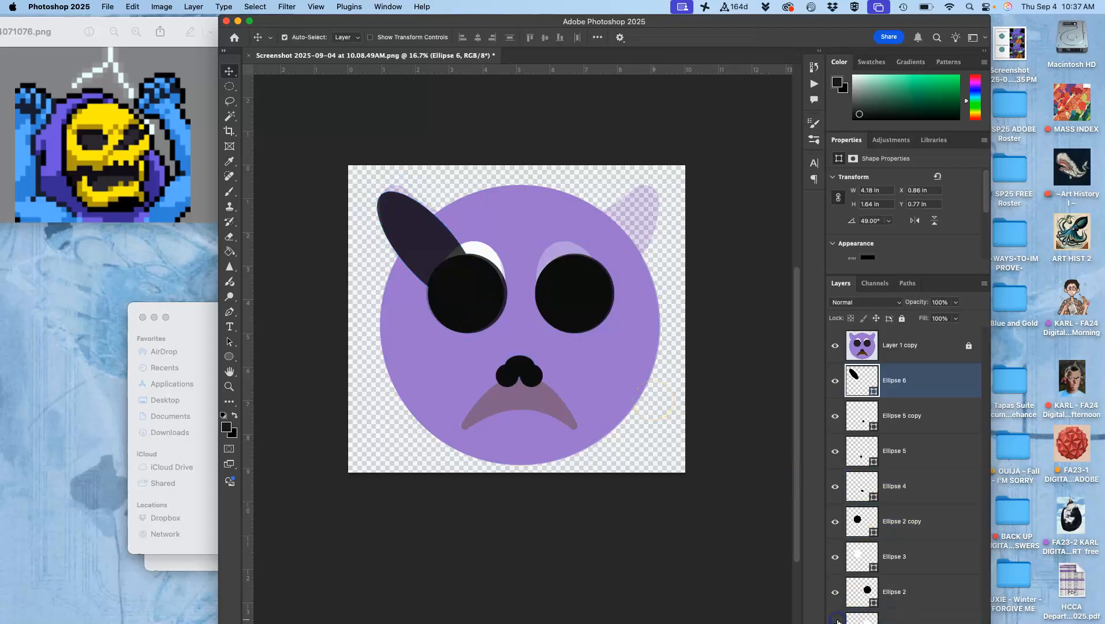
pyautogui.click(836, 620)
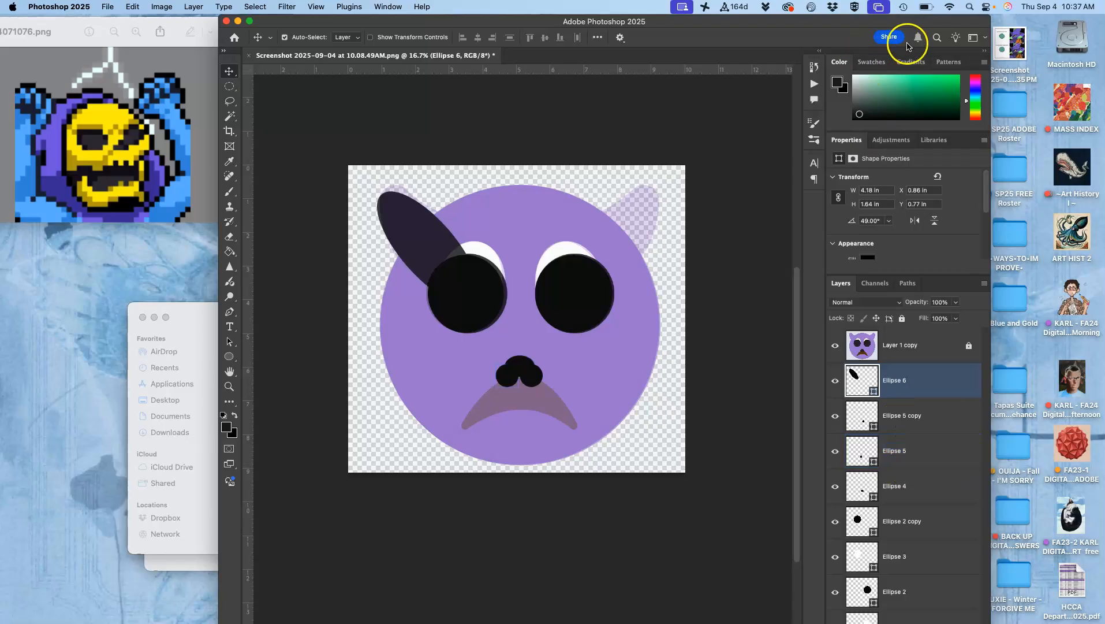
pyautogui.moveTo(929, 24); pyautogui.dragTo(854, 47)
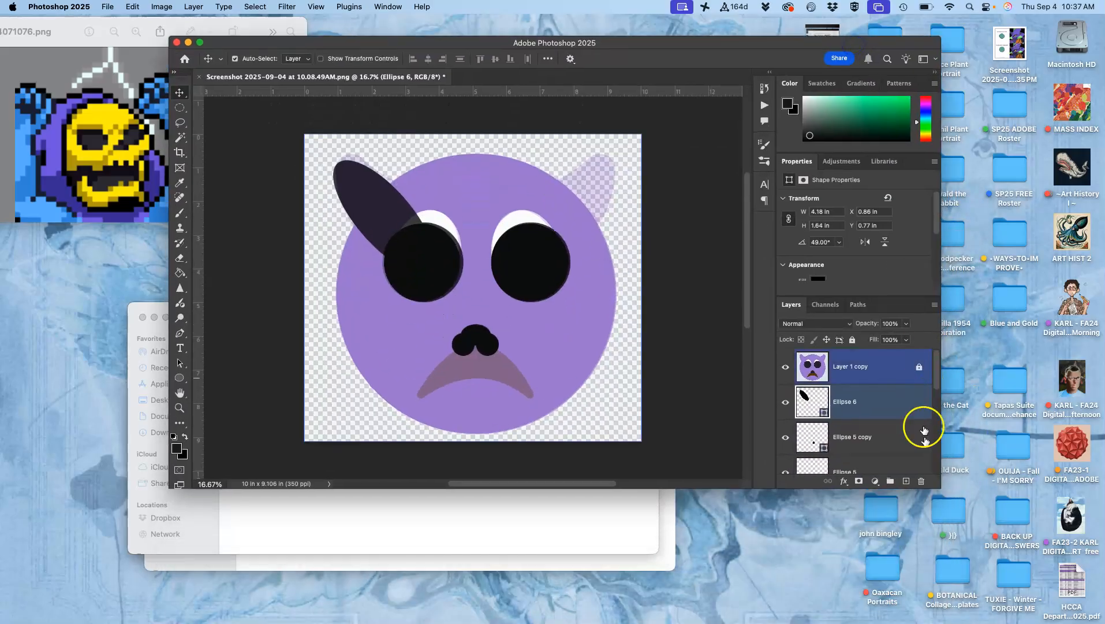
pyautogui.moveTo(937, 485); pyautogui.dragTo(968, 600)
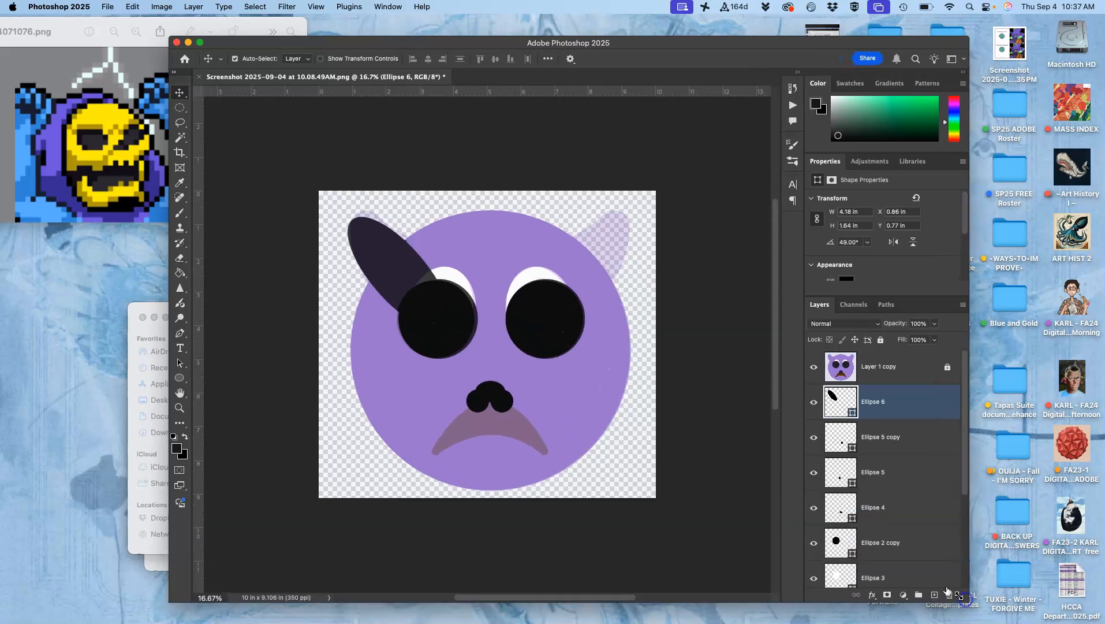
pyautogui.scroll(-5, 887, 519)
pyautogui.click(887, 536)
pyautogui.click(846, 564)
pyautogui.click(814, 569)
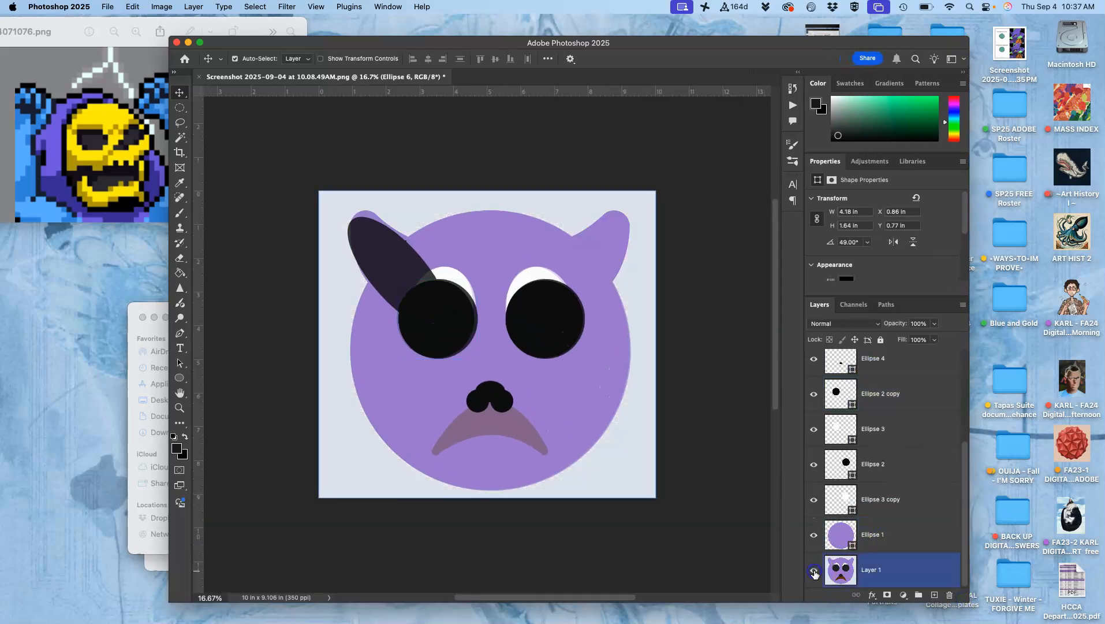
# - Move the Ellipse 6 shape so its upper end meets the left horn's tip, centred at about X 858 px, Y 789 px
pyautogui.click(424, 257)
pyautogui.press('super+plus')
pyautogui.press('super+plus')
pyautogui.hscroll(-5, 449, 234)
pyautogui.scroll(2, 448, 234)
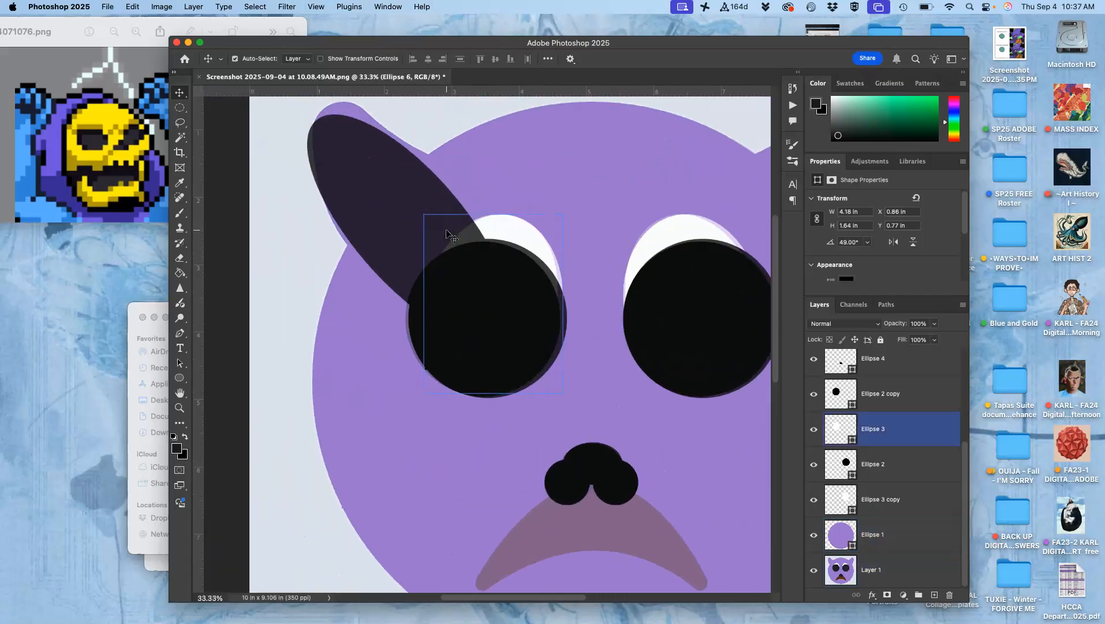
pyautogui.scroll(5, 866, 439)
pyautogui.click(838, 400)
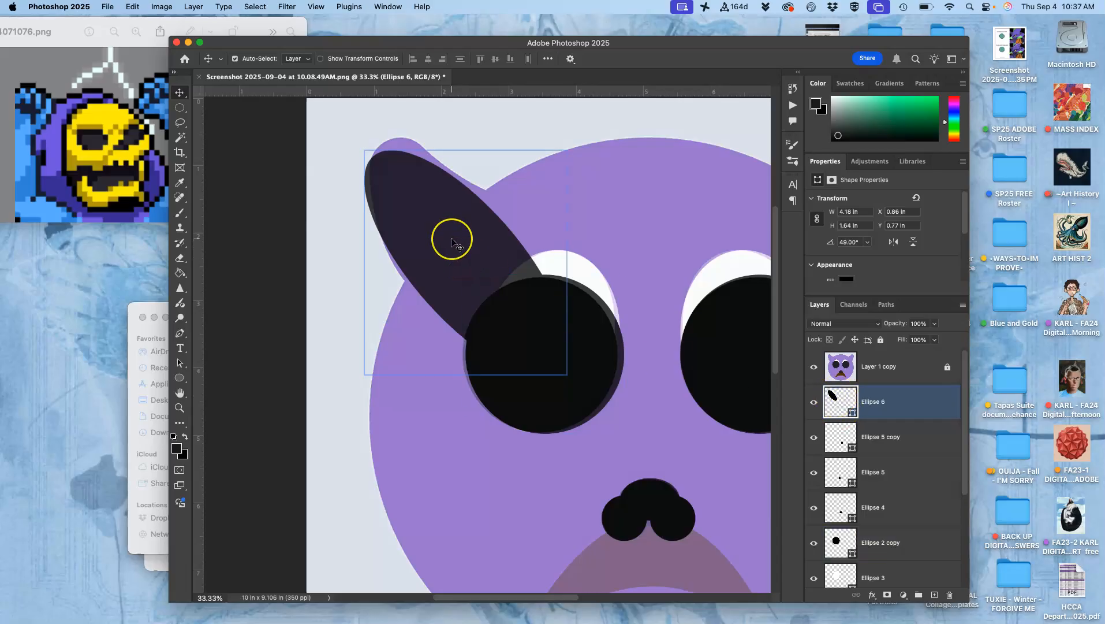
pyautogui.press('super+t')
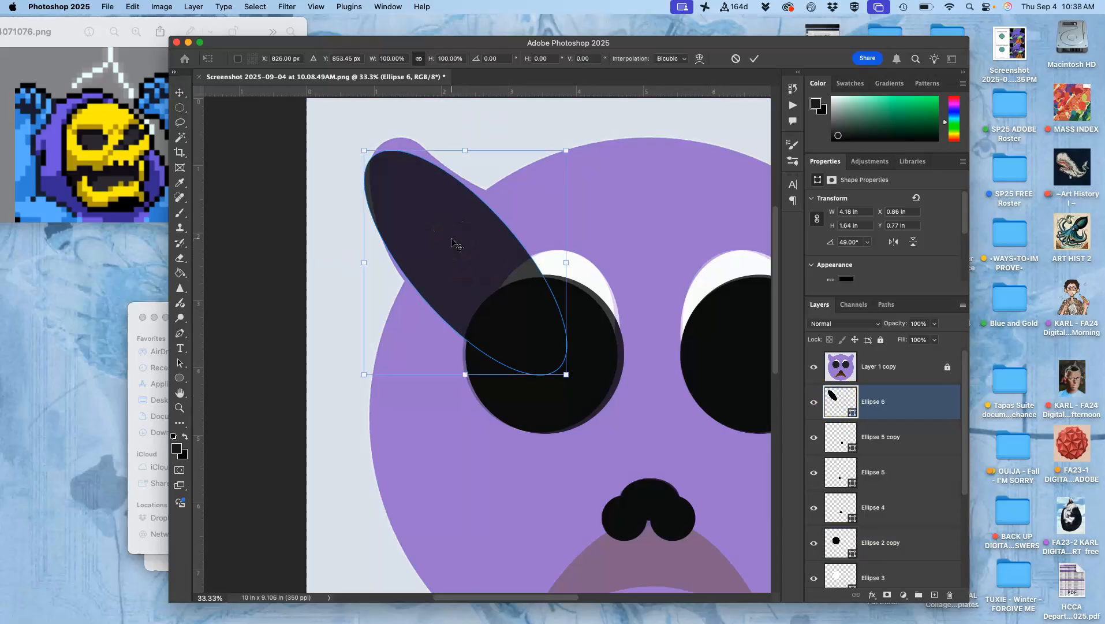
pyautogui.moveTo(450, 245); pyautogui.dragTo(453, 236)
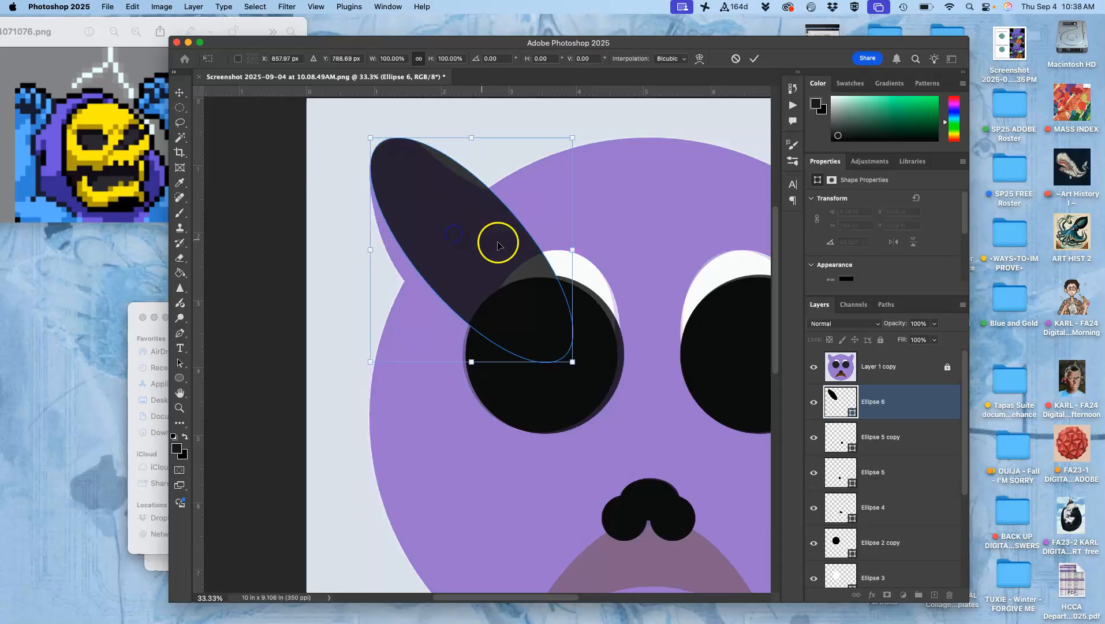
# - Warp the ellipse into a curved horn, bulging its outer edge and bending its inner edge inward to follow the left horn
pyautogui.rightClick(485, 249)
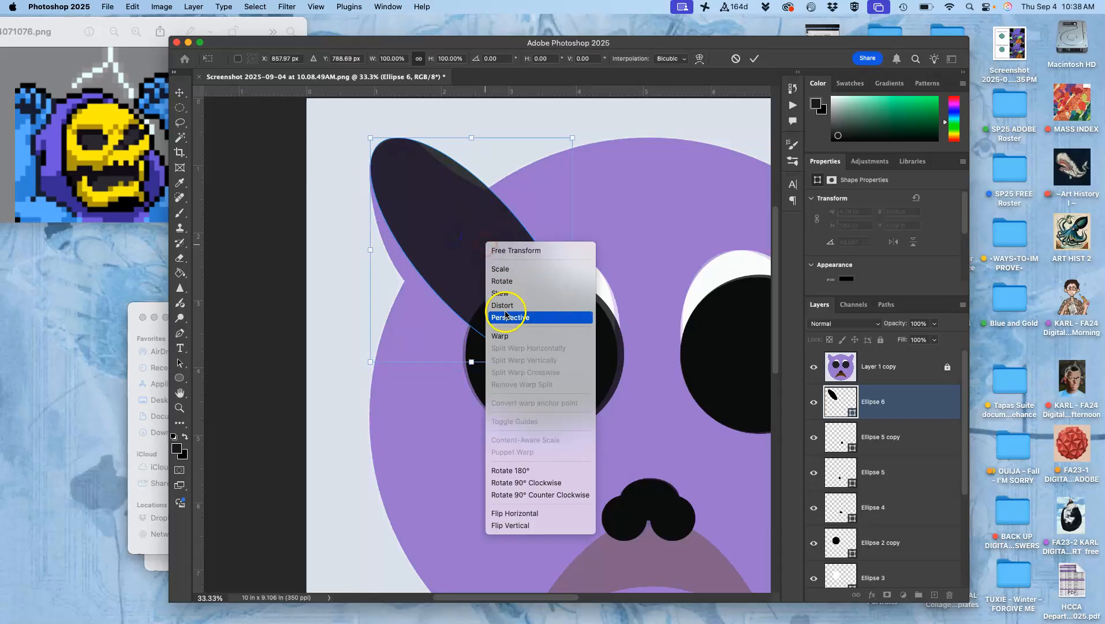
pyautogui.click(500, 336)
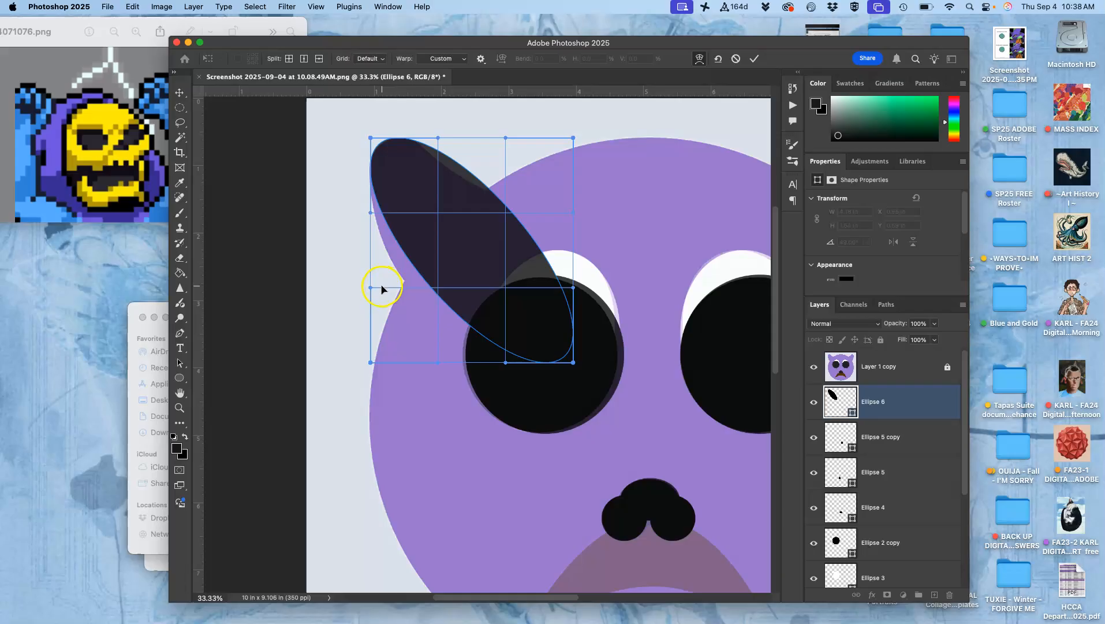
pyautogui.moveTo(382, 287); pyautogui.dragTo(367, 301)
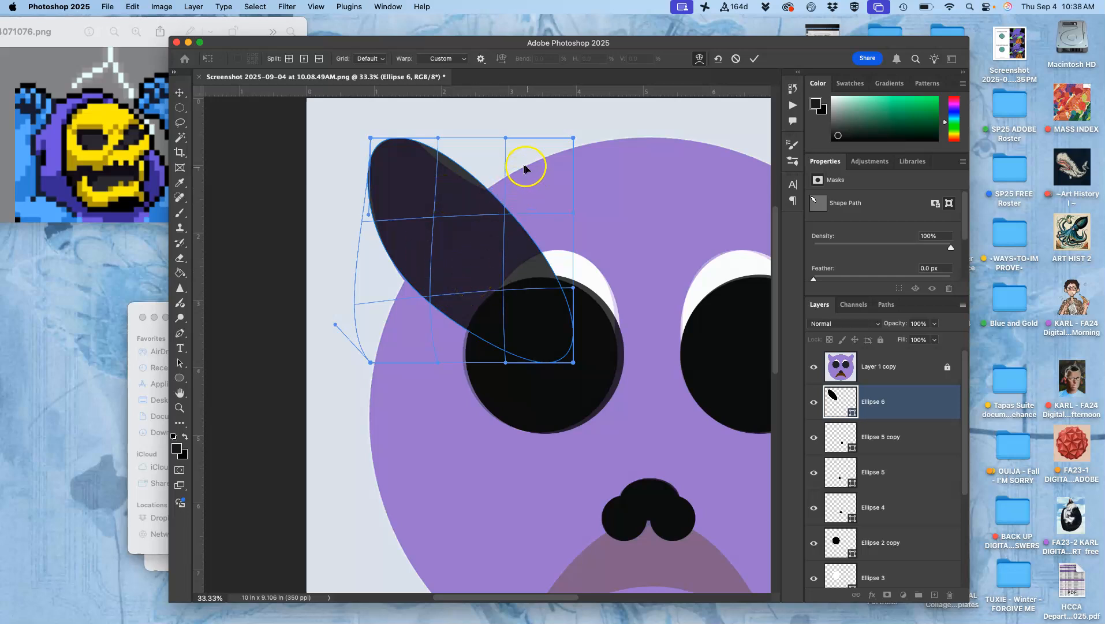
pyautogui.moveTo(424, 318); pyautogui.dragTo(422, 321)
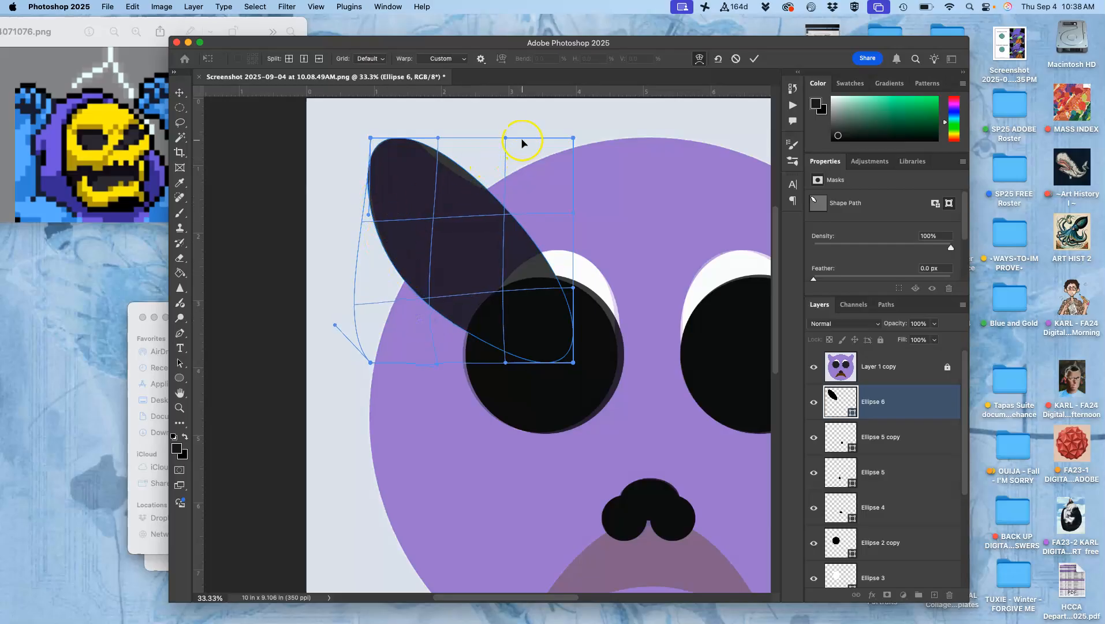
pyautogui.moveTo(521, 141); pyautogui.dragTo(477, 167)
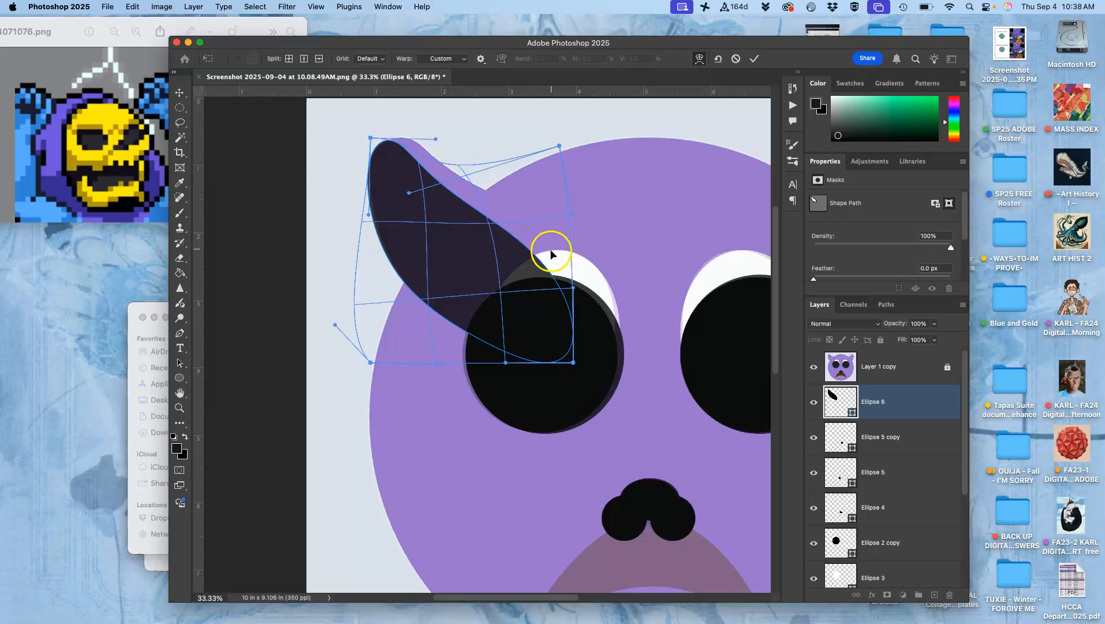
pyautogui.moveTo(561, 283); pyautogui.dragTo(578, 226)
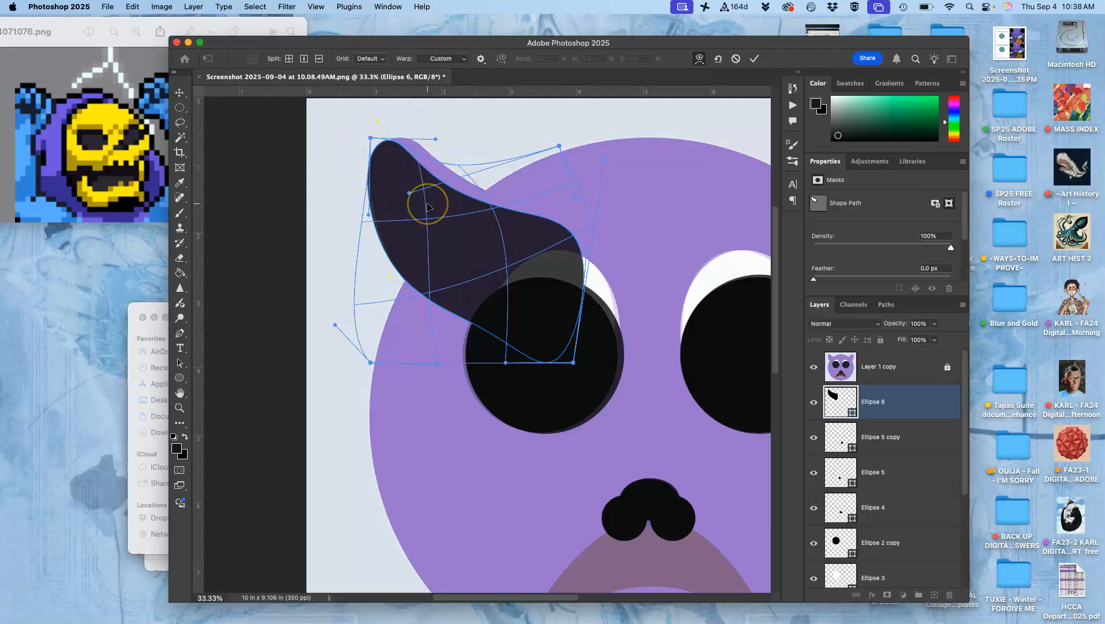
pyautogui.press('Return')
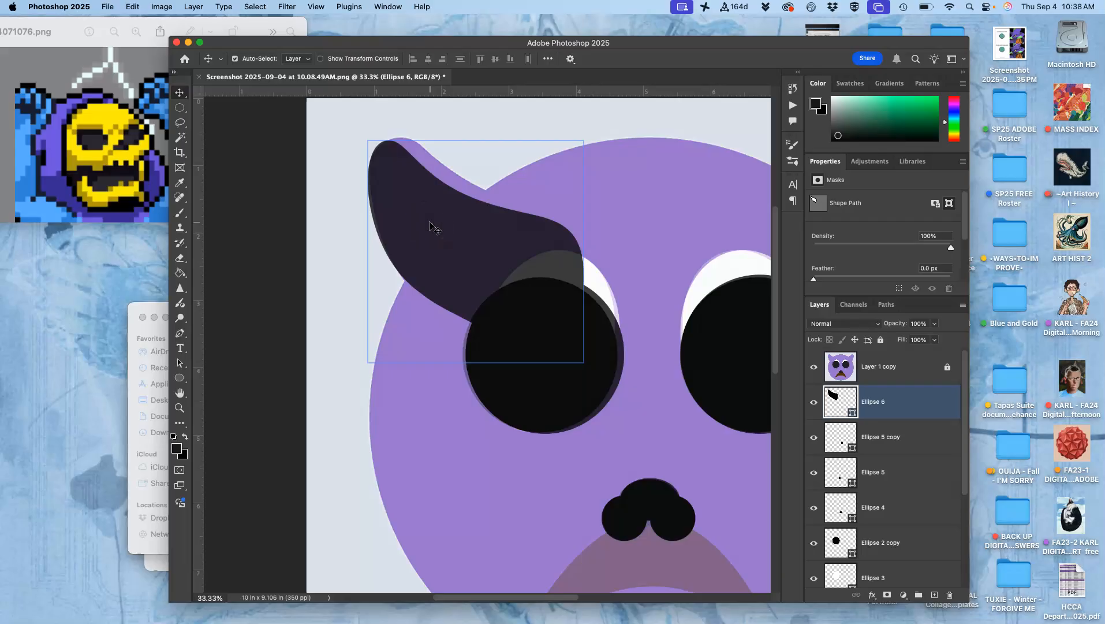
# - Scale the horn shape to about 117% width and 105% height and rotate it about 5.9° over the left horn
pyautogui.press('super+t')
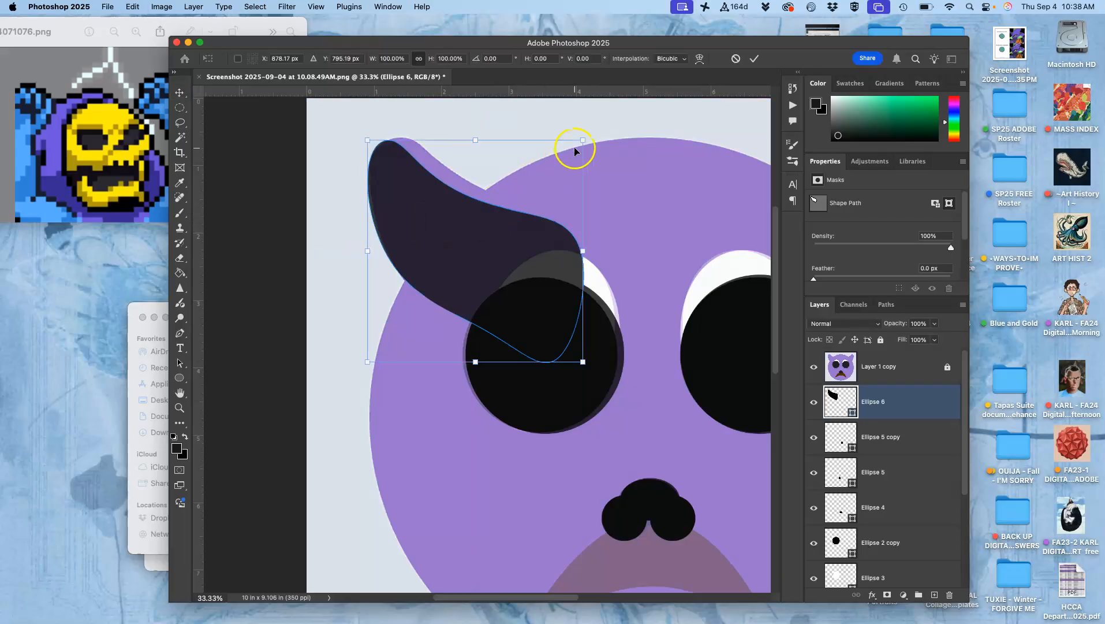
pyautogui.moveTo(584, 141); pyautogui.dragTo(636, 154)
pyautogui.moveTo(448, 238); pyautogui.dragTo(444, 245)
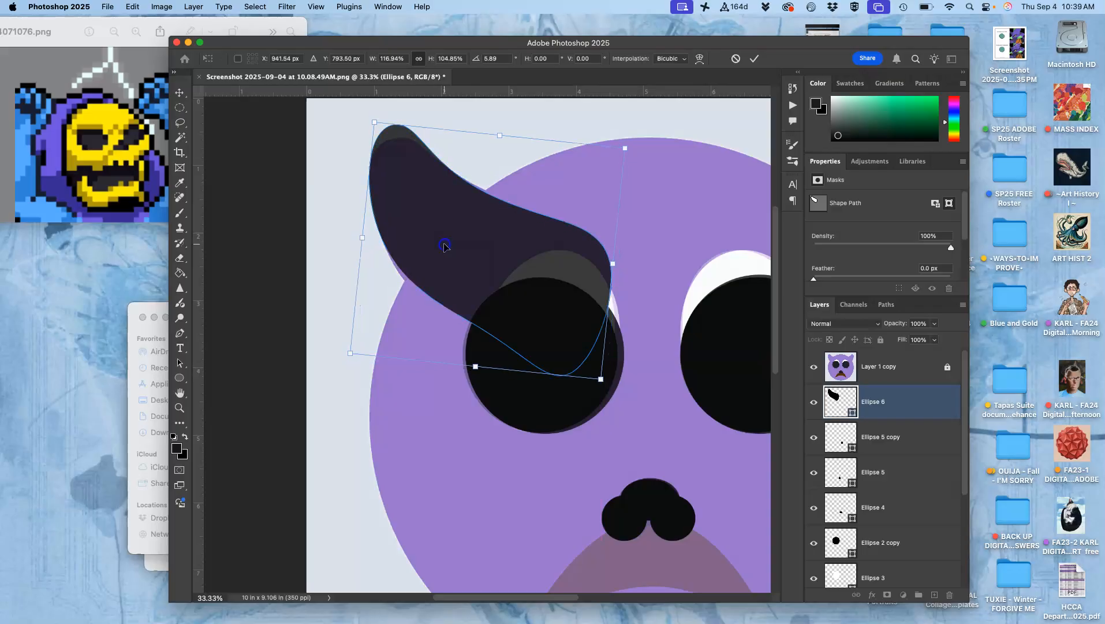
# - Warp the horn shape again so its tip and both side curves match the outline of the left horn
pyautogui.rightClick(444, 246)
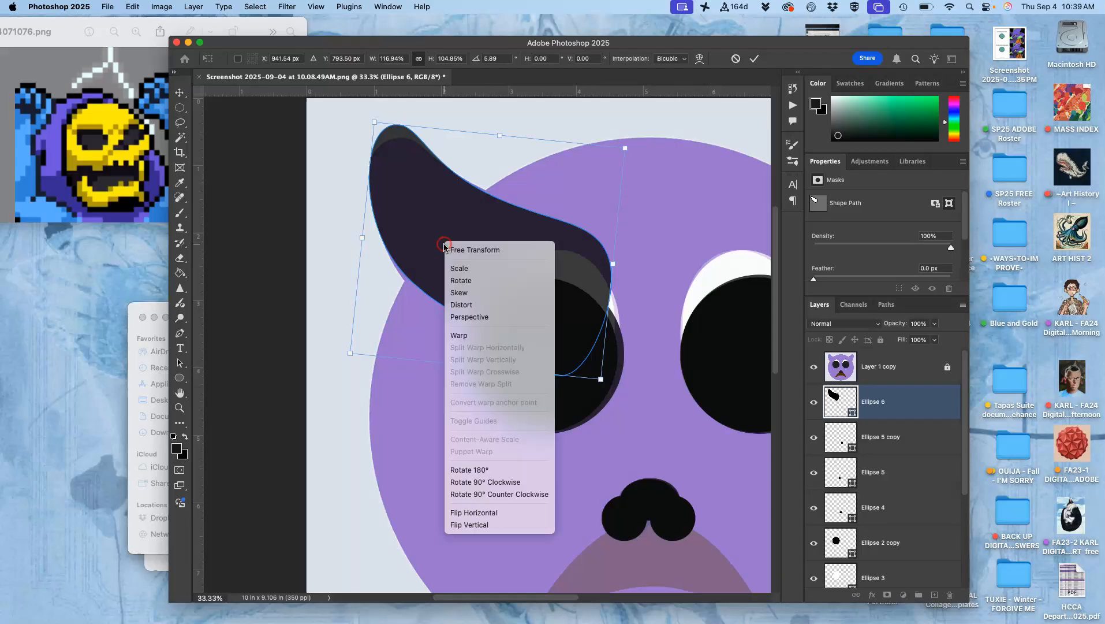
pyautogui.click(463, 336)
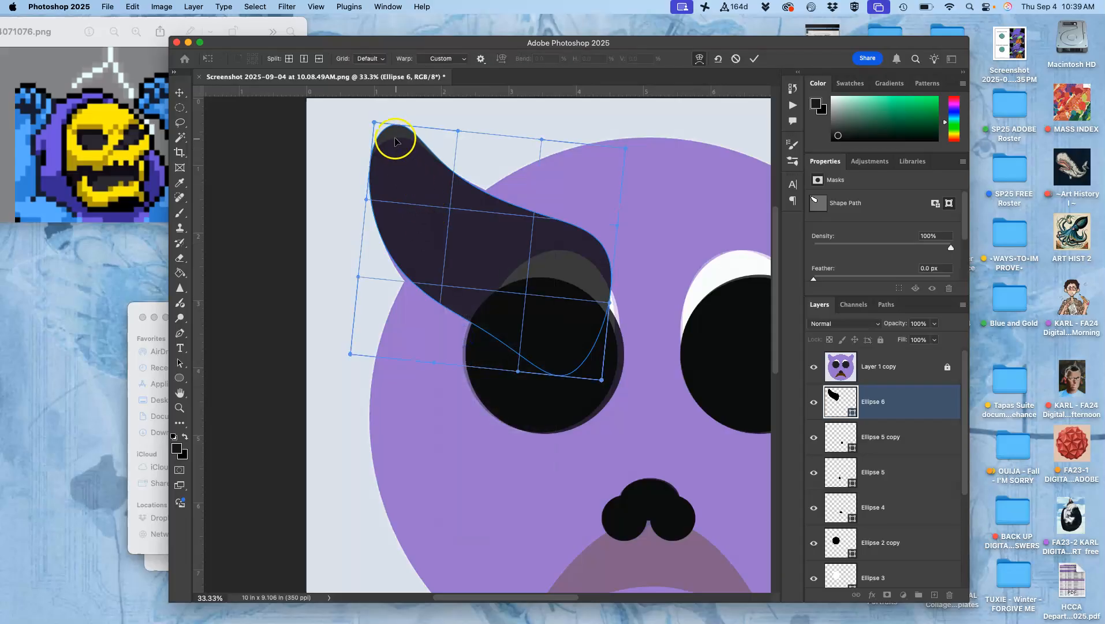
pyautogui.moveTo(396, 141); pyautogui.dragTo(397, 150)
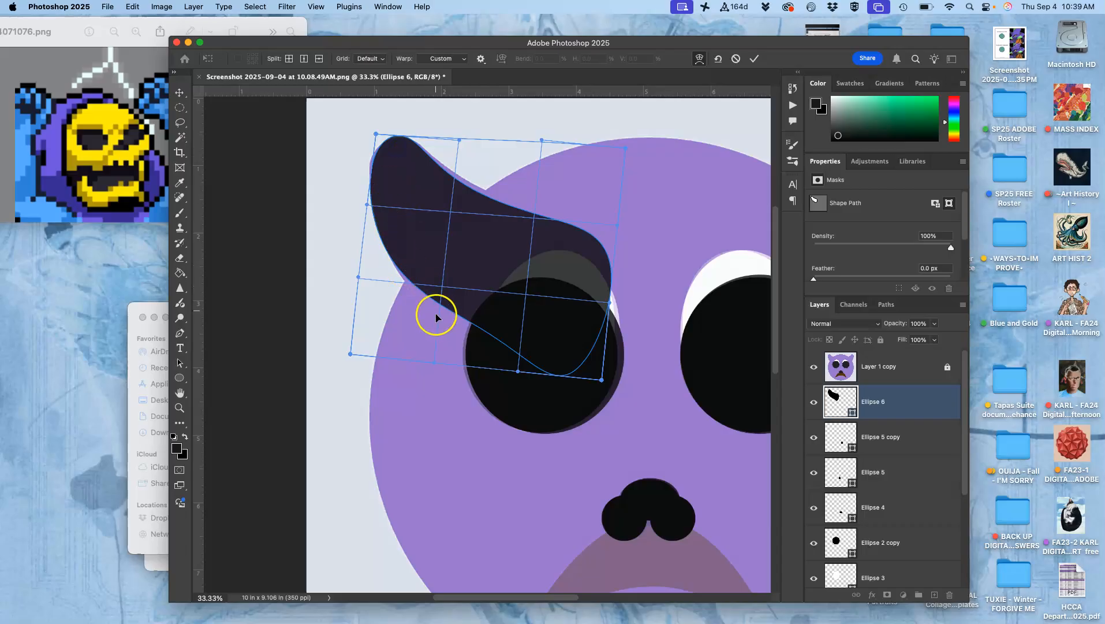
pyautogui.moveTo(444, 332); pyautogui.dragTo(442, 338)
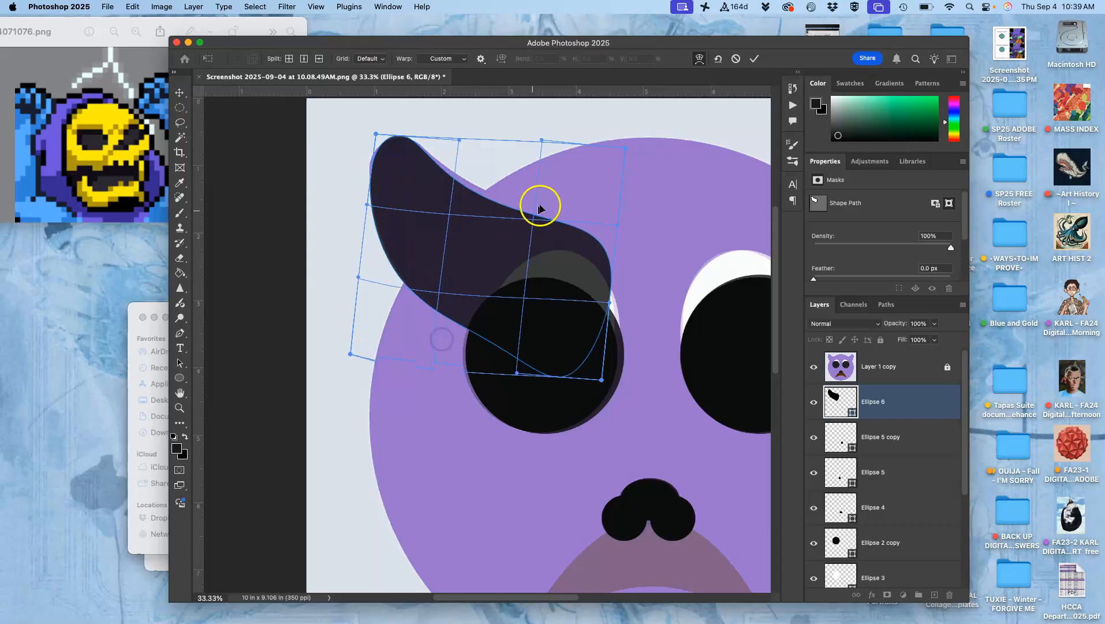
pyautogui.moveTo(561, 185); pyautogui.dragTo(564, 176)
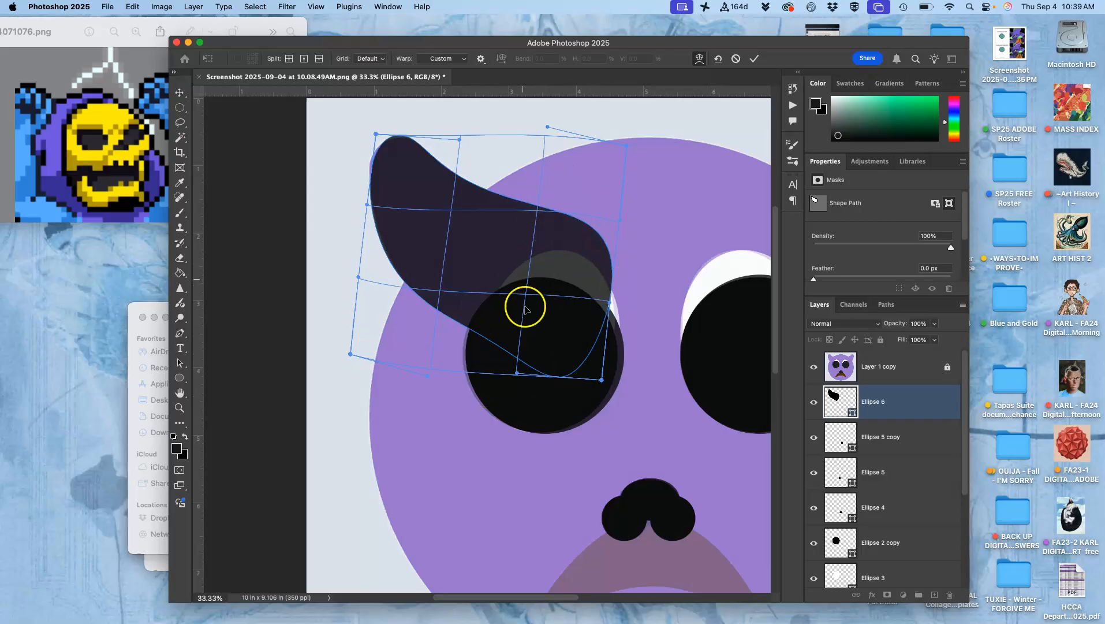
pyautogui.moveTo(405, 161); pyautogui.dragTo(403, 159)
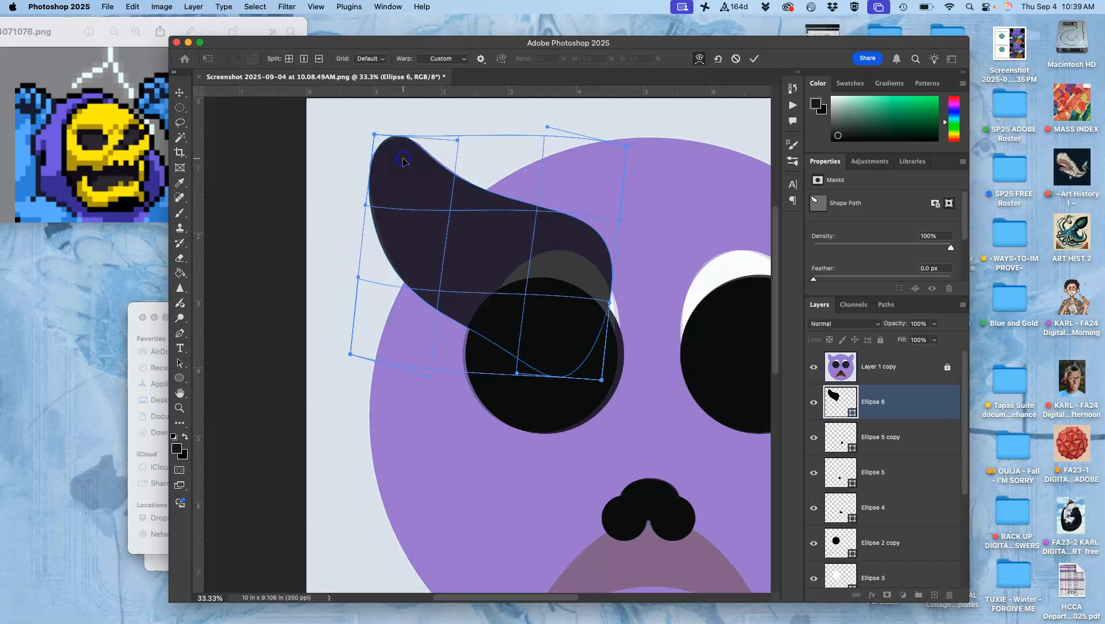
pyautogui.press('Return')
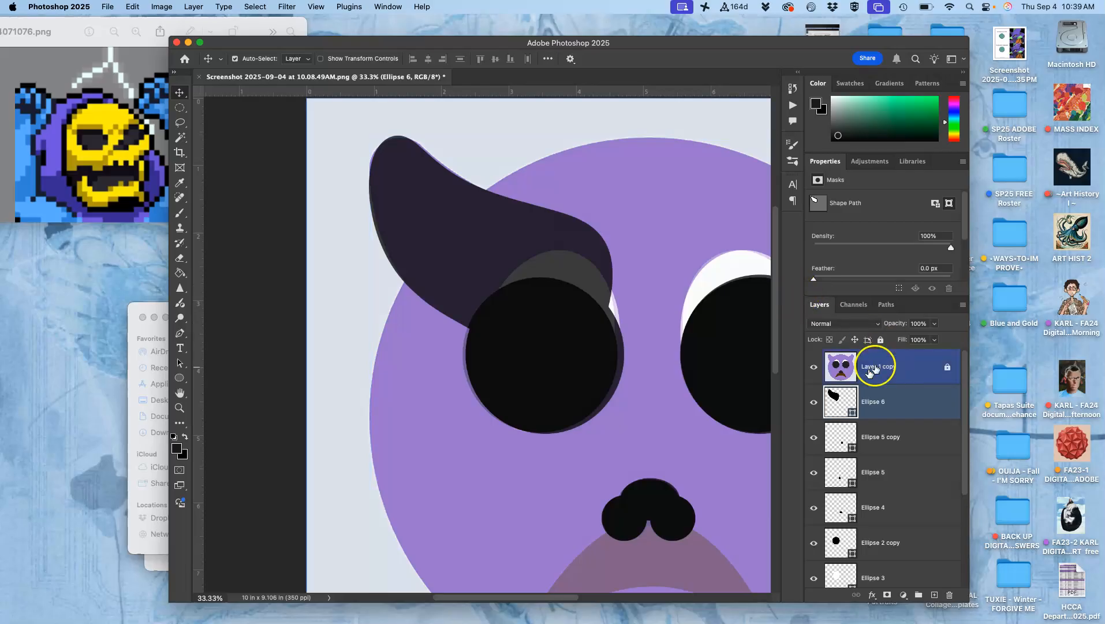
# - Recolour the horn shape with the face's purple sampled from the canvas, a58ed3
pyautogui.doubleClick(829, 400)
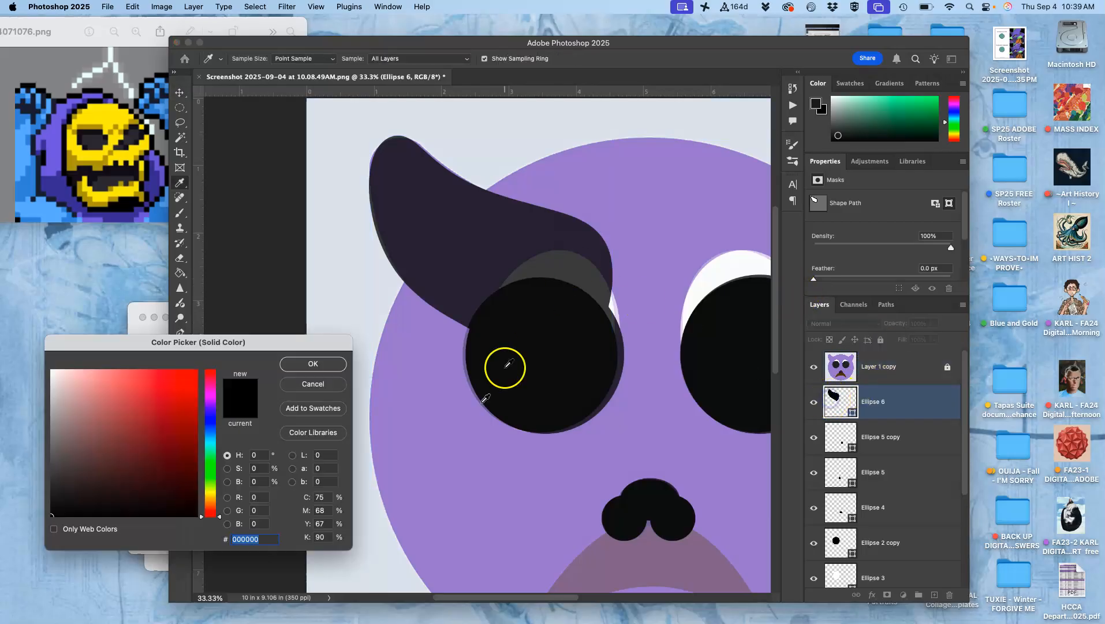
pyautogui.click(396, 452)
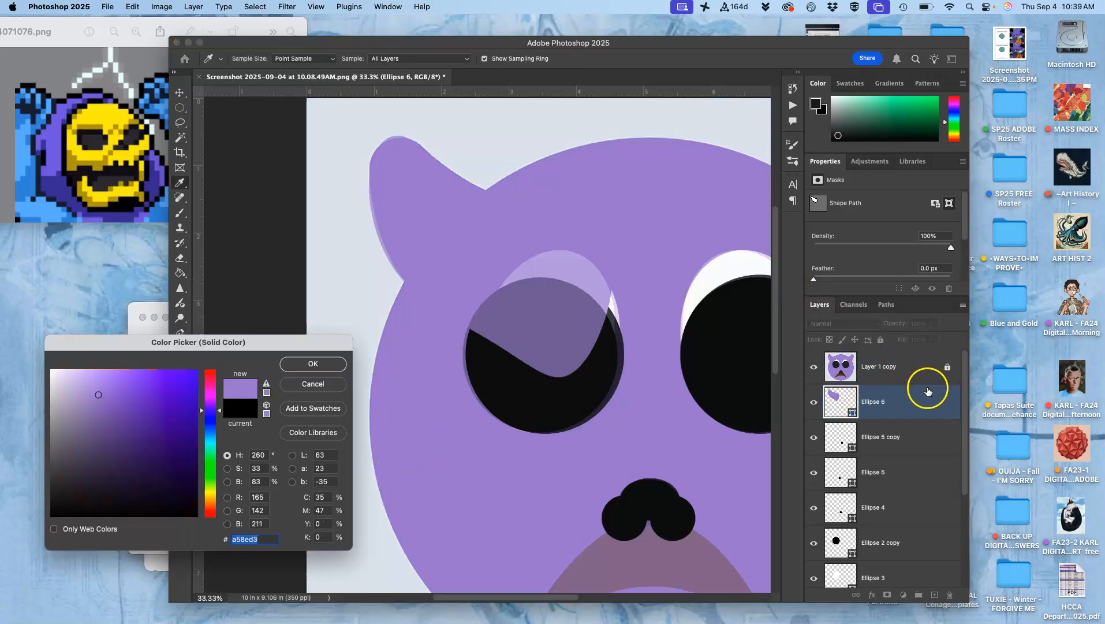
pyautogui.click(306, 365)
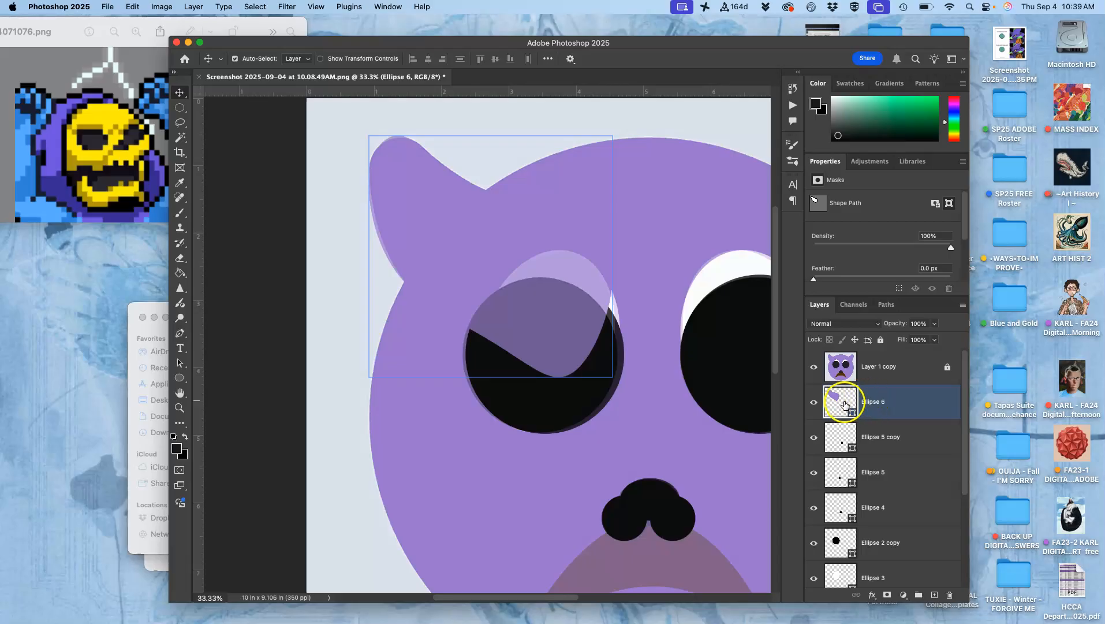
# - Send the Ellipse 6 horn layer backward until it sits below Ellipse 1 and above Layer 1
pyautogui.press('super+bracketleft')
pyautogui.press('super+bracketleft')
pyautogui.press('super+bracketleft')
pyautogui.press('super+bracketleft')
pyautogui.press('super+bracketleft')
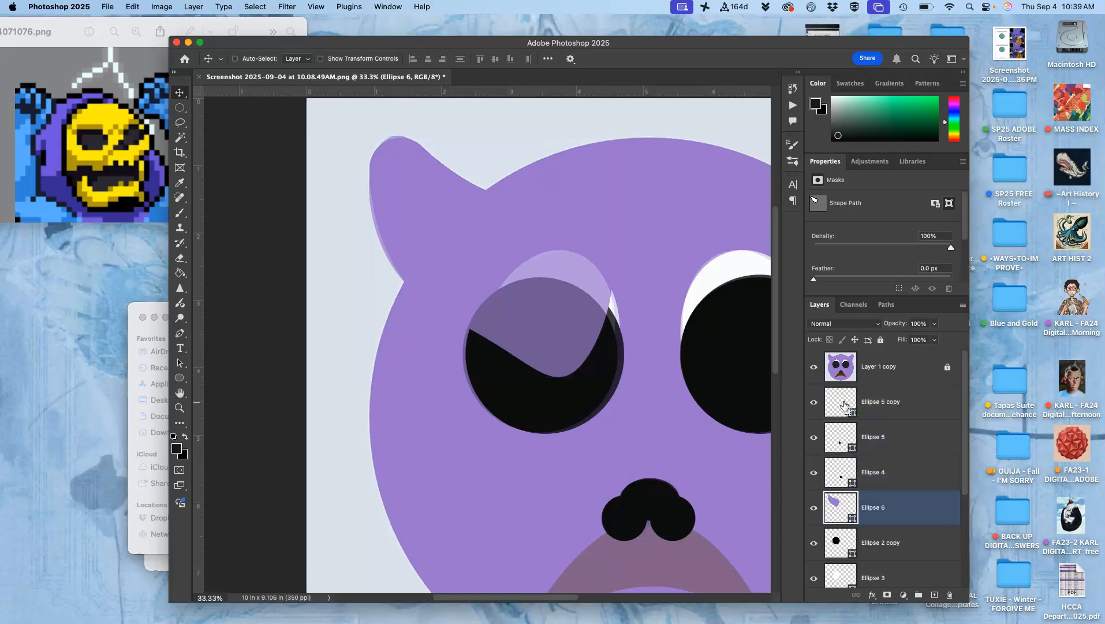
pyautogui.press('super+bracketleft')
pyautogui.press('super+bracketleft')
pyautogui.press('super+bracketleft')
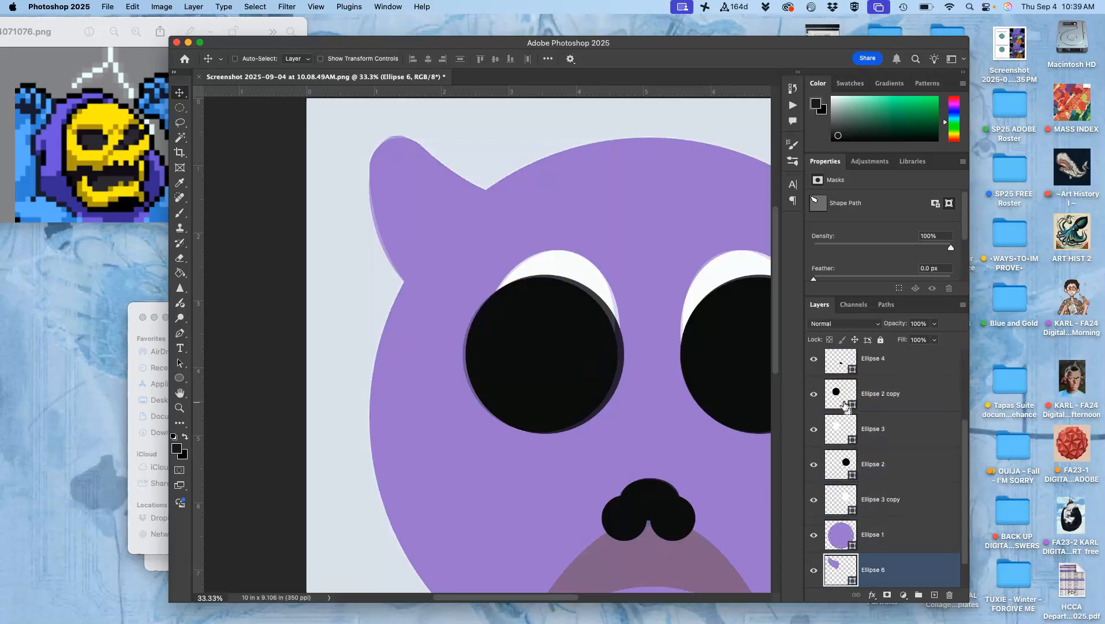
pyautogui.press('super+bracketright')
pyautogui.press('super+bracketleft')
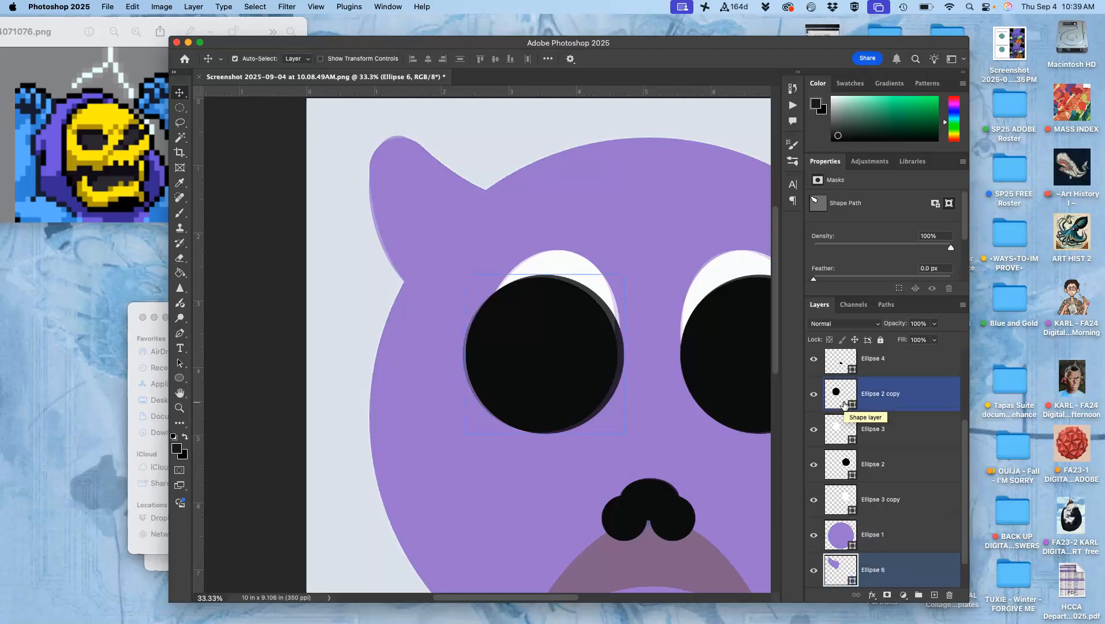
pyautogui.scroll(-1, 844, 405)
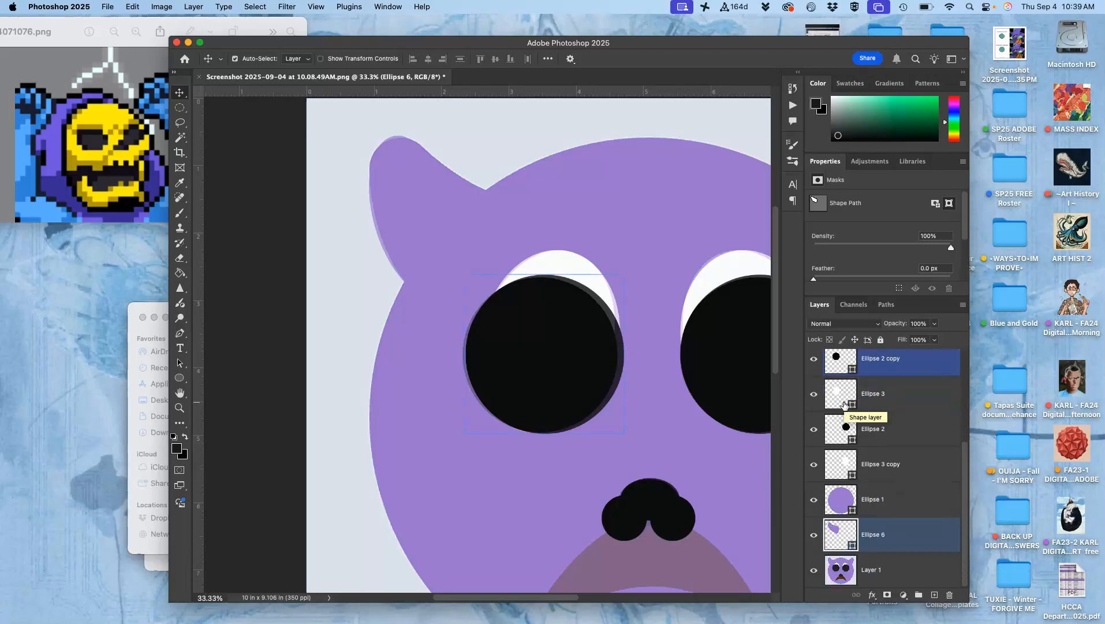
# - Hide the original Layer 1 at the stack's base and the faded Layer 1 copy guide
pyautogui.click(814, 570)
pyautogui.keyDown('shift'); pyautogui.click(847, 488); pyautogui.keyUp('shift')
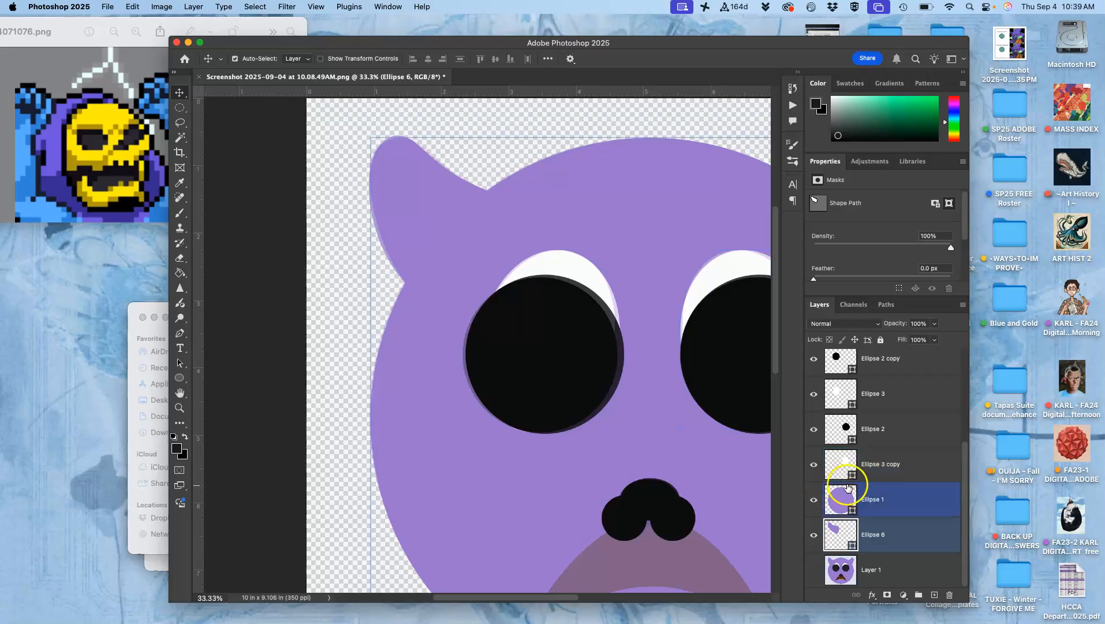
pyautogui.scroll(4, 846, 464)
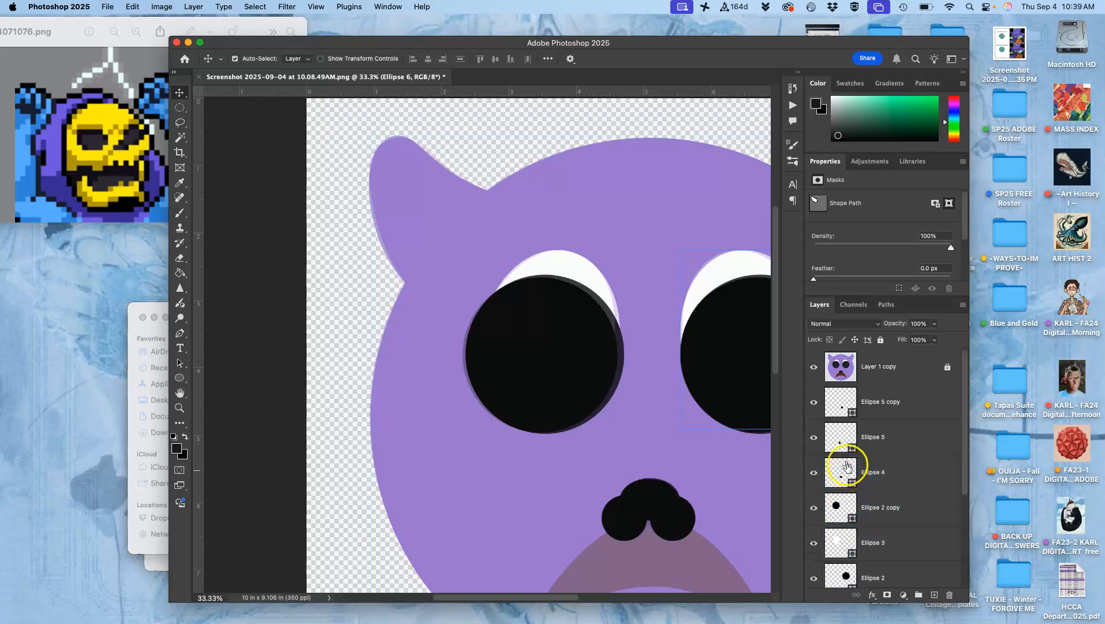
pyautogui.click(813, 366)
# - Examine the outer edge of the left horn and its junction with the face up close without the guide
pyautogui.press('super+plus')
pyautogui.press('super+plus')
pyautogui.press('super+plus')
pyautogui.press('super+plus')
pyautogui.press('super+plus')
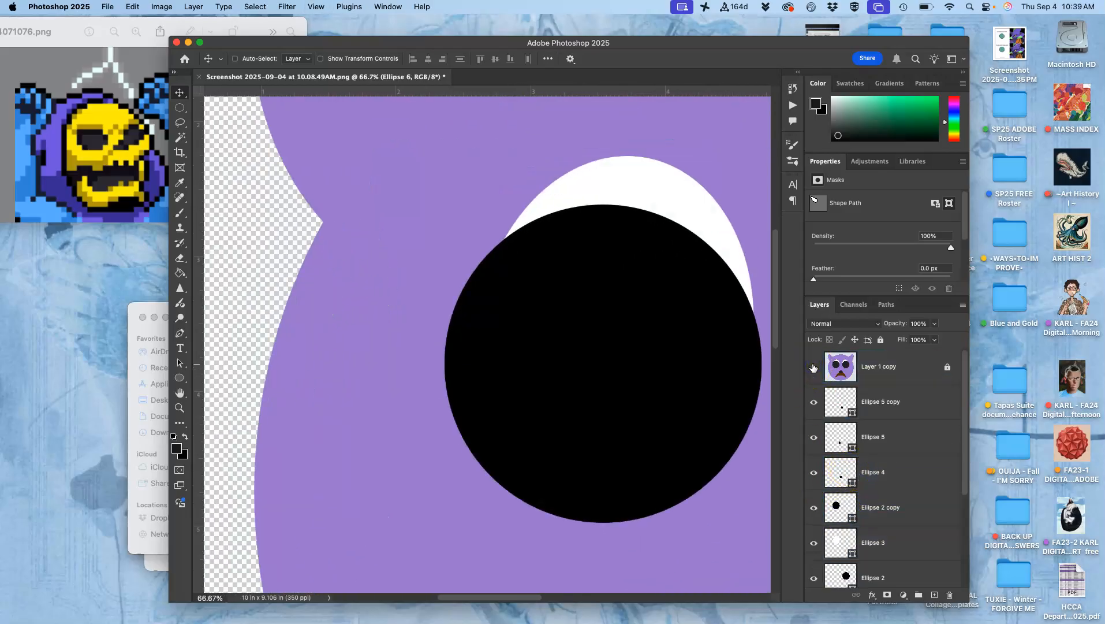
pyautogui.keyDown('super'); pyautogui.click(405, 257); pyautogui.keyUp('super')
pyautogui.scroll(5, 401, 257)
pyautogui.scroll(5, 403, 261)
pyautogui.hscroll(-5, 403, 261)
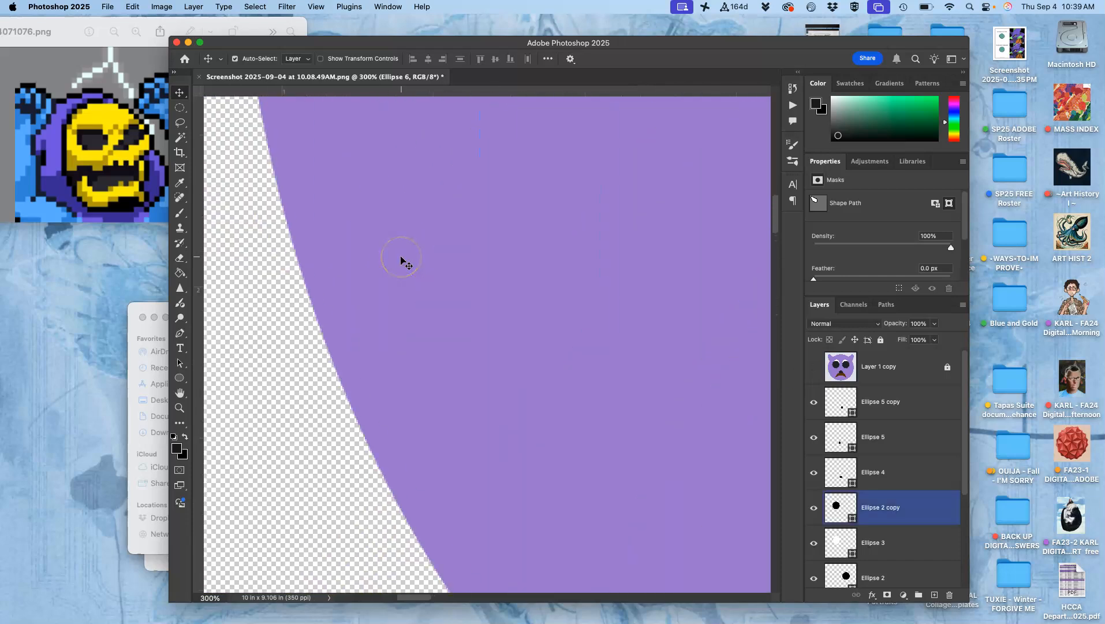
pyautogui.press('super+minus')
pyautogui.press('super+minus')
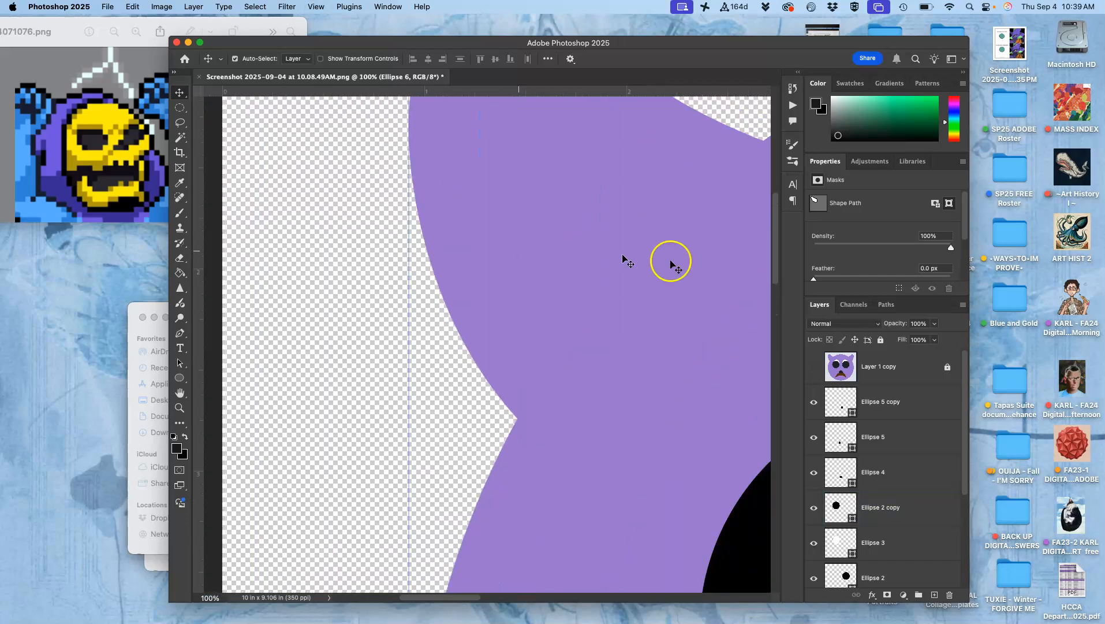
# - Show the Layer 1 copy guide and warp the Ellipse 6 horn slightly, pulling its outer edge inward and lowering its tip
pyautogui.click(813, 372)
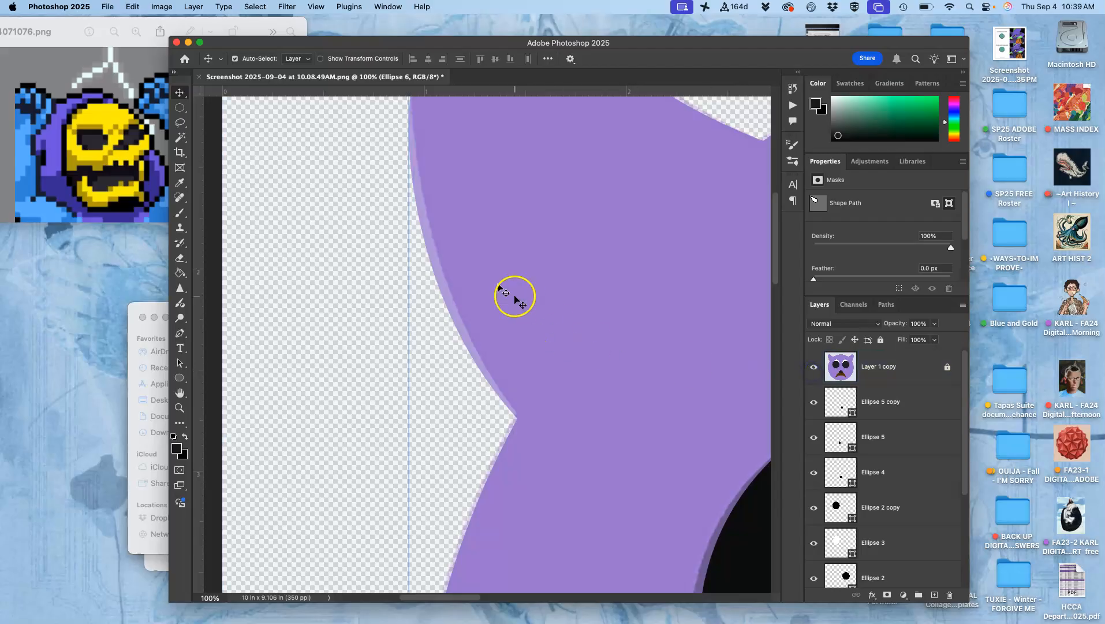
pyautogui.click(892, 472)
pyautogui.click(900, 502)
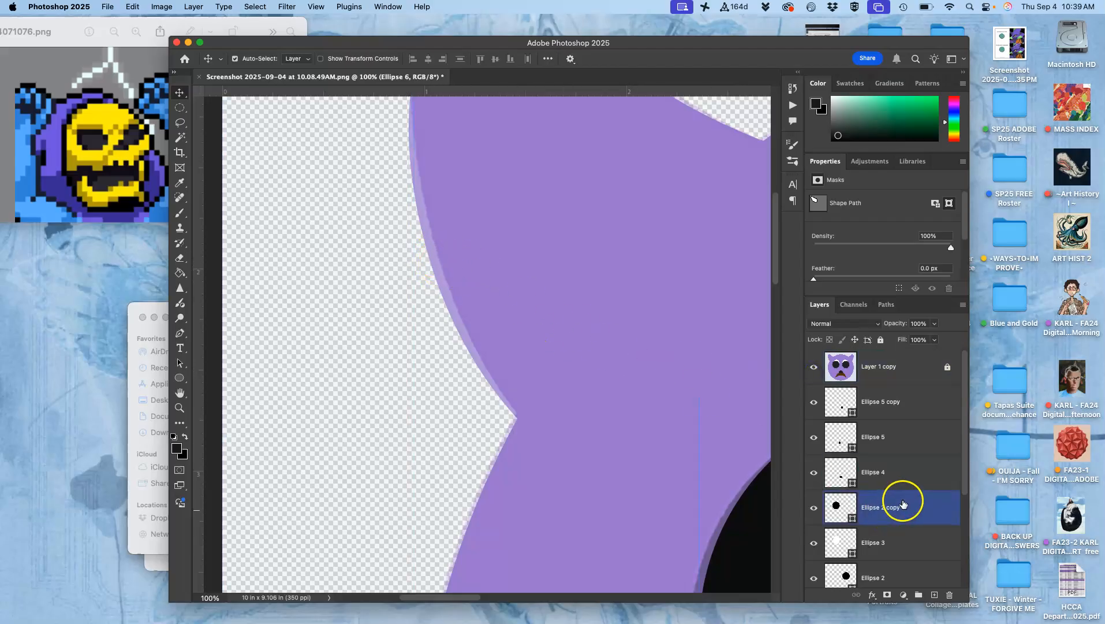
pyautogui.scroll(-4, 900, 501)
pyautogui.click(886, 531)
pyautogui.press('super+t')
pyautogui.rightClick(620, 310)
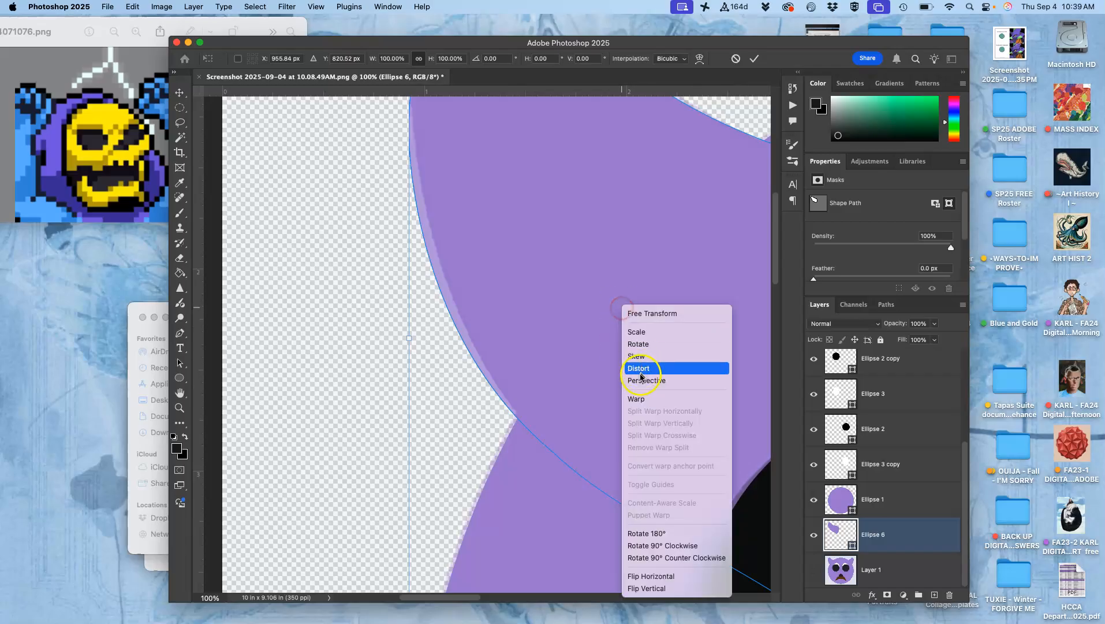
pyautogui.click(636, 400)
pyautogui.moveTo(426, 297); pyautogui.dragTo(436, 295)
pyautogui.scroll(5, 527, 269)
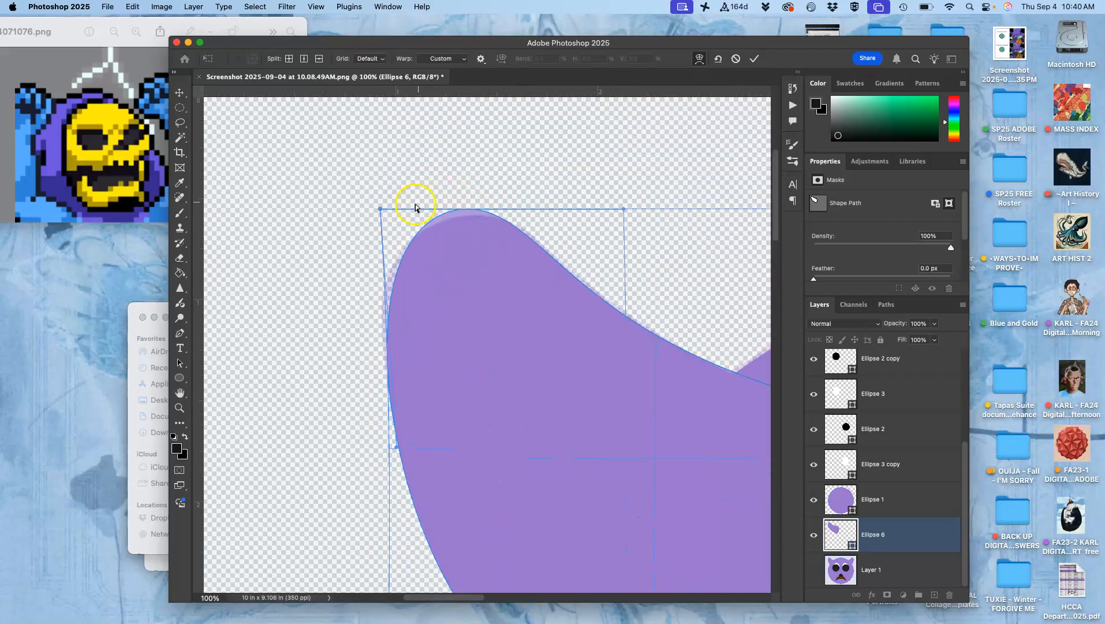
pyautogui.moveTo(412, 211)
pyautogui.mouseDown()
pyautogui.moveTo(404, 219)
pyautogui.moveTo(412, 213)
pyautogui.mouseUp()
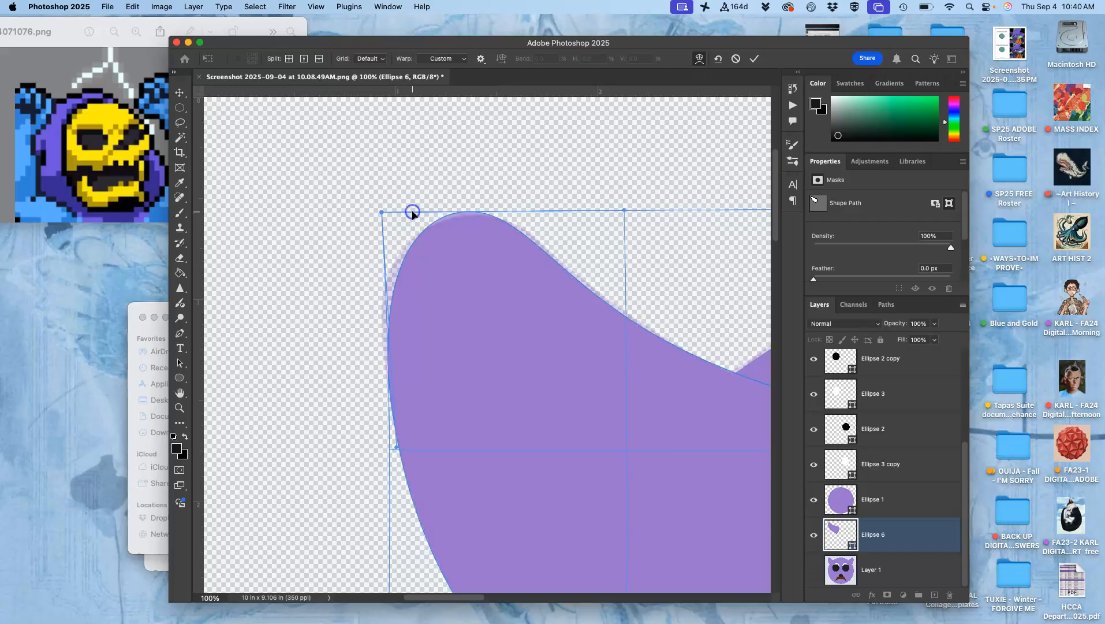
pyautogui.moveTo(661, 269); pyautogui.dragTo(668, 269)
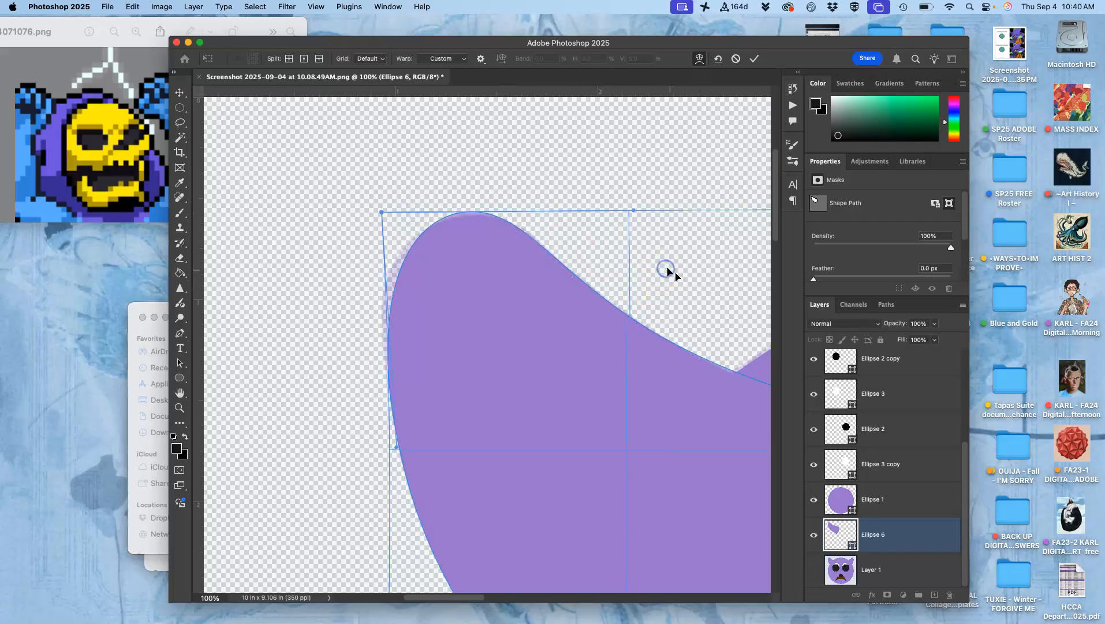
pyautogui.doubleClick(608, 343)
# - Examine the warped horn and the whole emoji with the Layer 1 copy guide hidden, and show the guide again
pyautogui.scroll(-5, 593, 328)
pyautogui.hscroll(2, 593, 328)
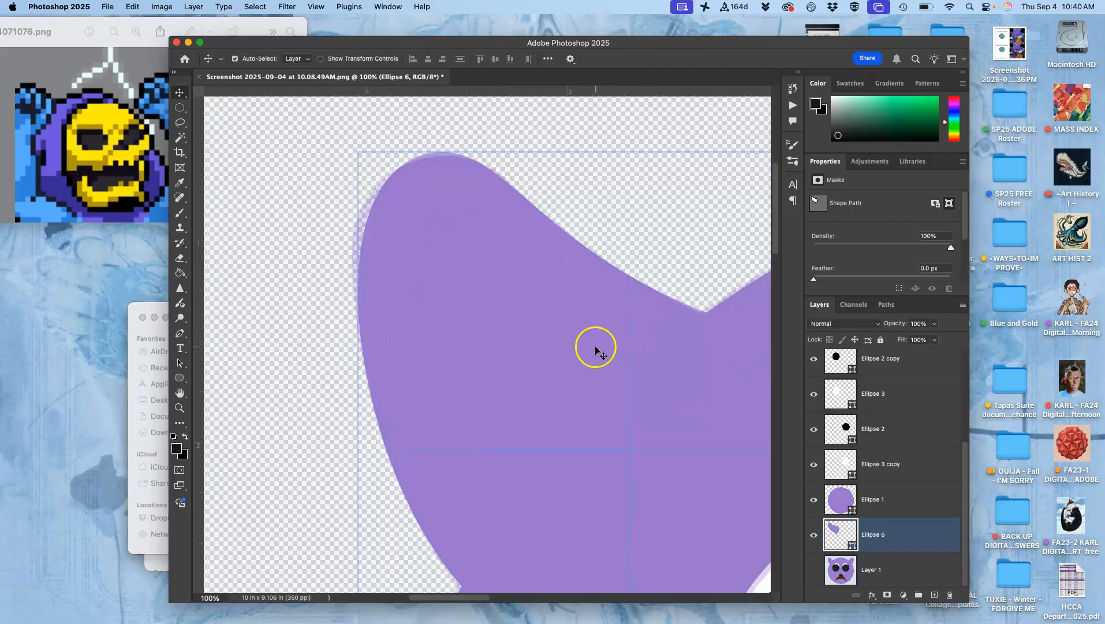
pyautogui.scroll(4, 839, 393)
pyautogui.click(838, 375)
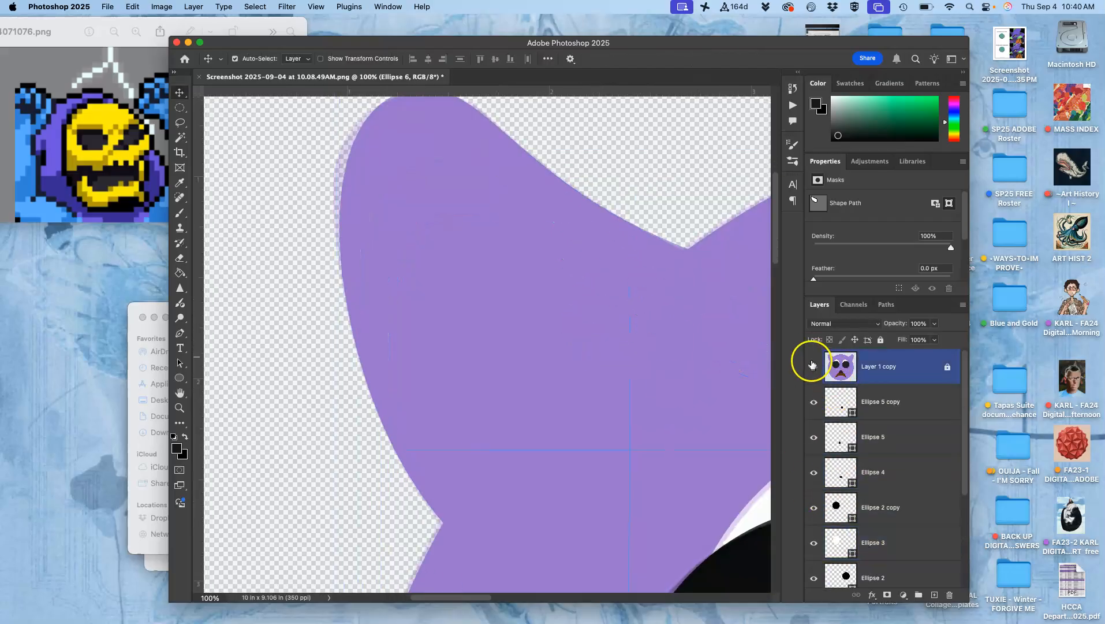
pyautogui.click(813, 366)
pyautogui.press('super+minus')
pyautogui.press('super+minus')
pyautogui.press('super+minus')
pyautogui.press('super+minus')
pyautogui.press('super+minus')
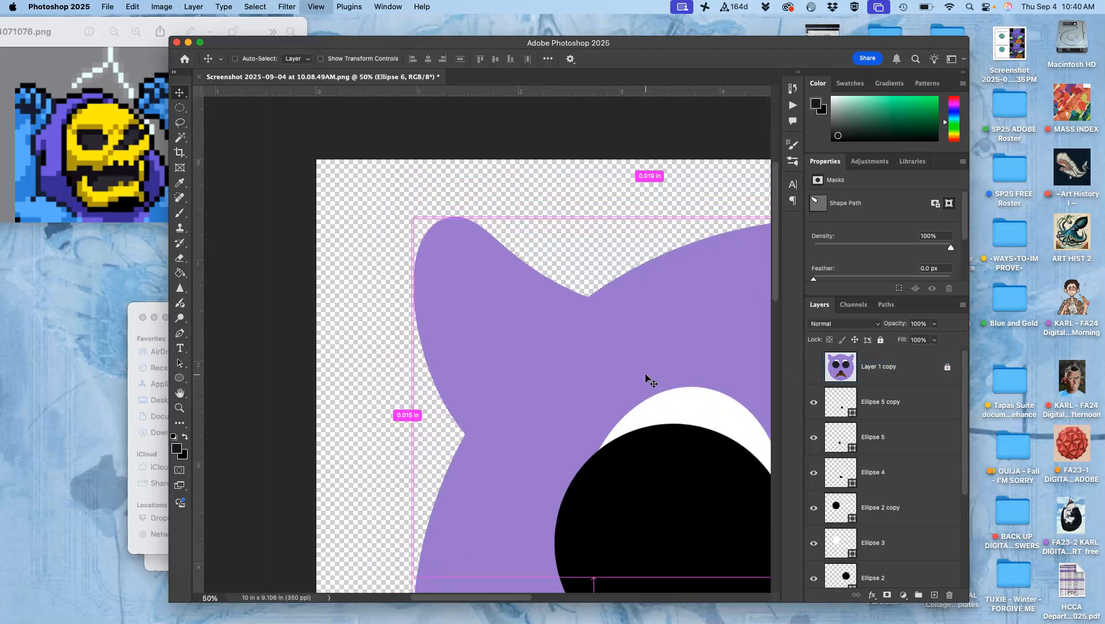
pyautogui.scroll(-3, 645, 379)
pyautogui.hscroll(3, 645, 378)
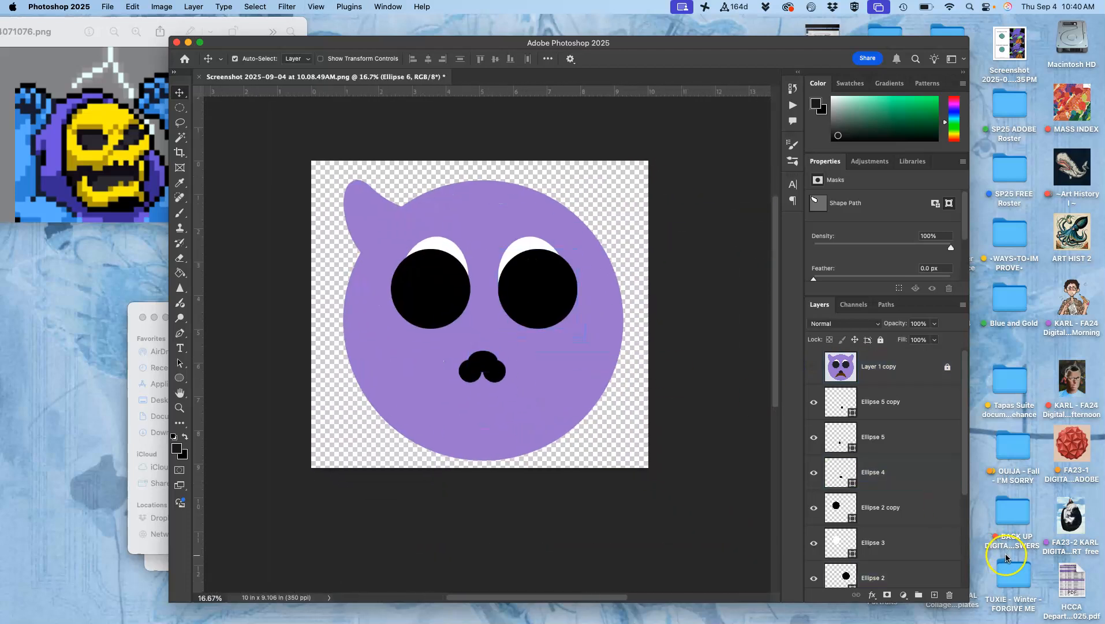
pyautogui.click(816, 368)
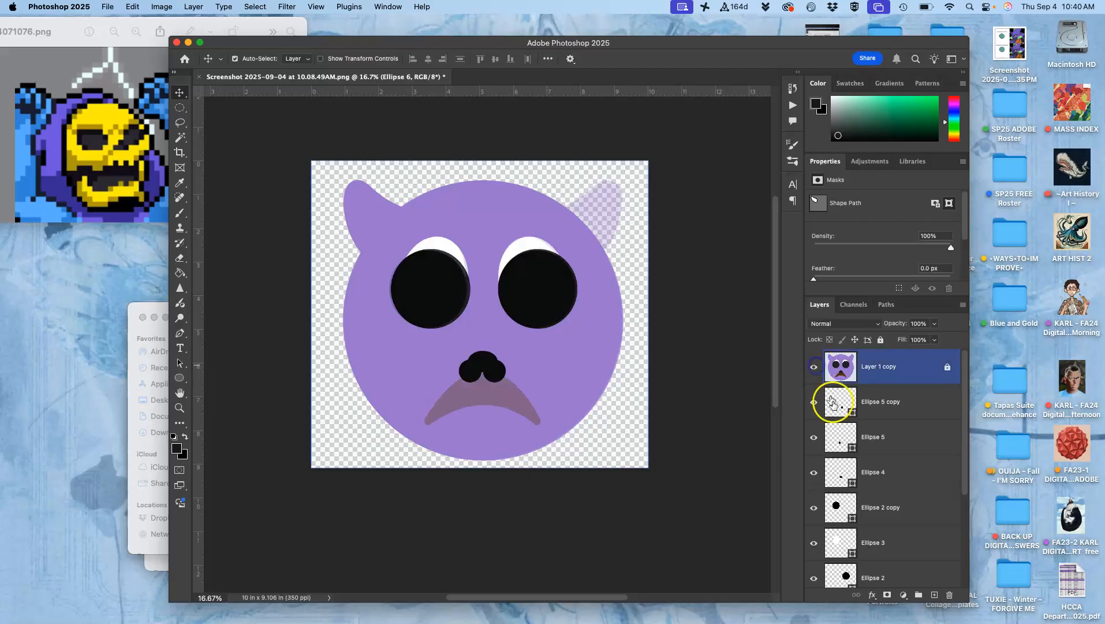
# - Duplicate the Ellipse 6 horn layer
pyautogui.scroll(-5, 857, 460)
pyautogui.click(876, 529)
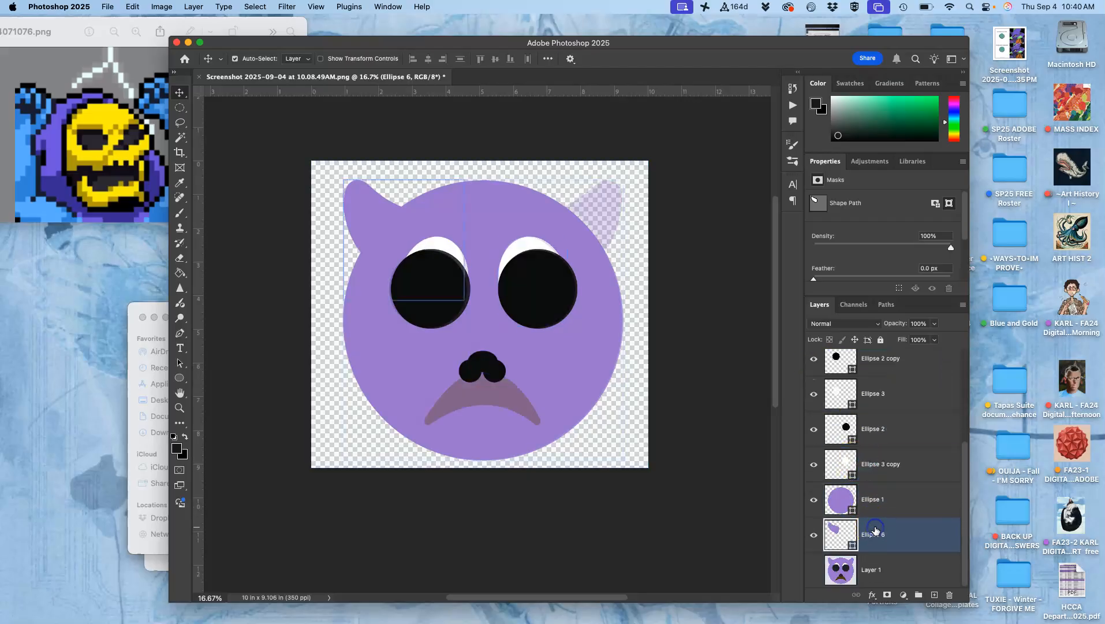
pyautogui.press('super+j')
# - Flip the horn copy horizontally and move it over the guide's right horn, at about X 2614 px, Y 822.5 px
pyautogui.press('super+t')
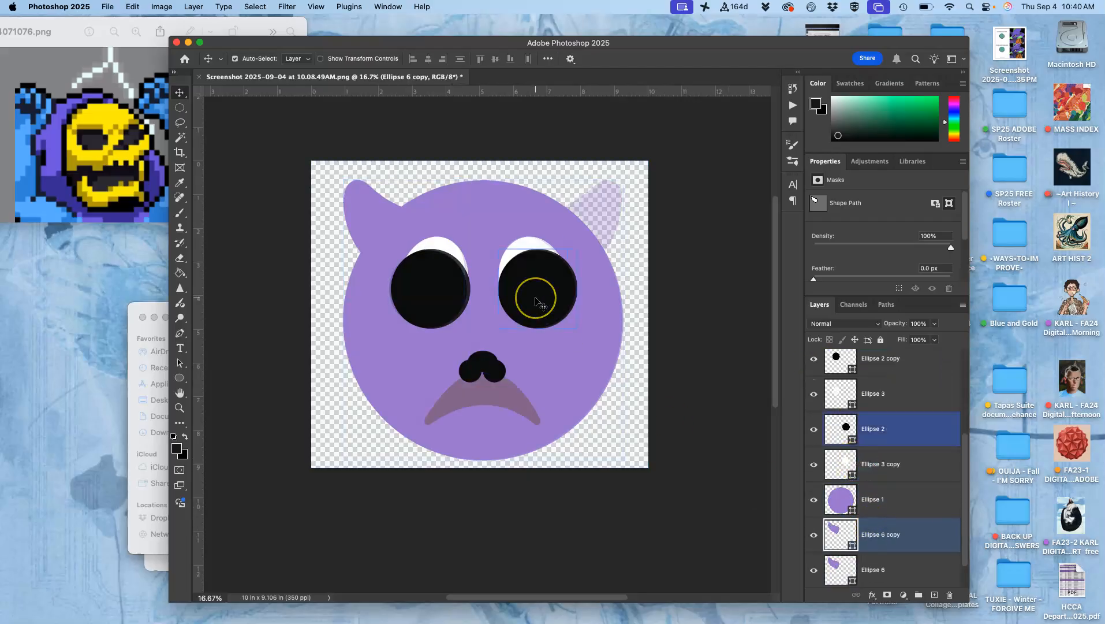
pyautogui.rightClick(375, 212)
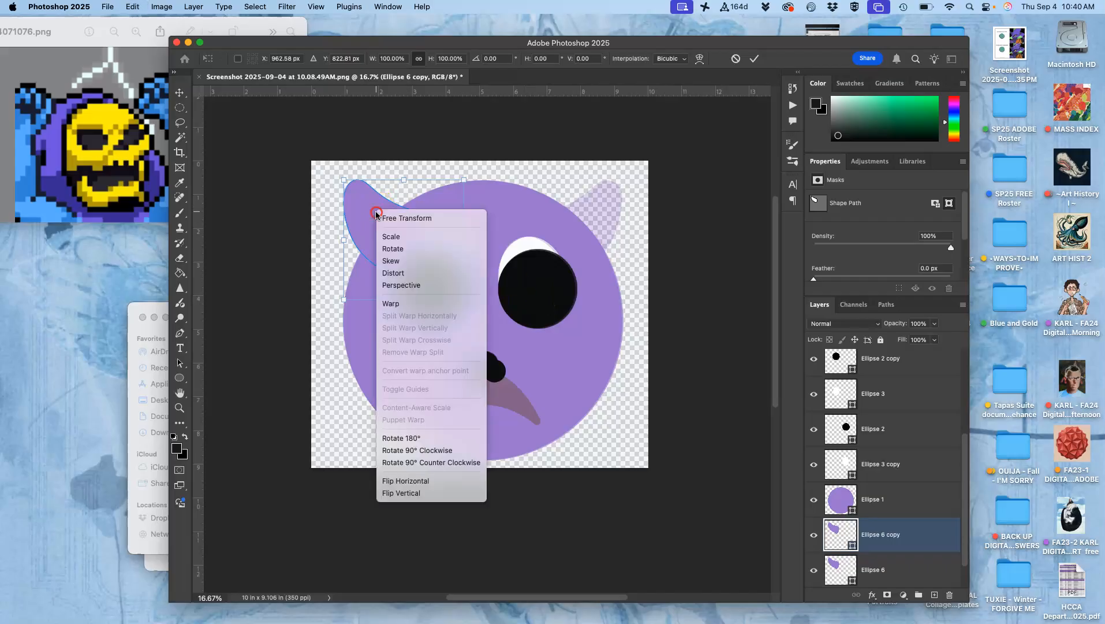
pyautogui.click(428, 481)
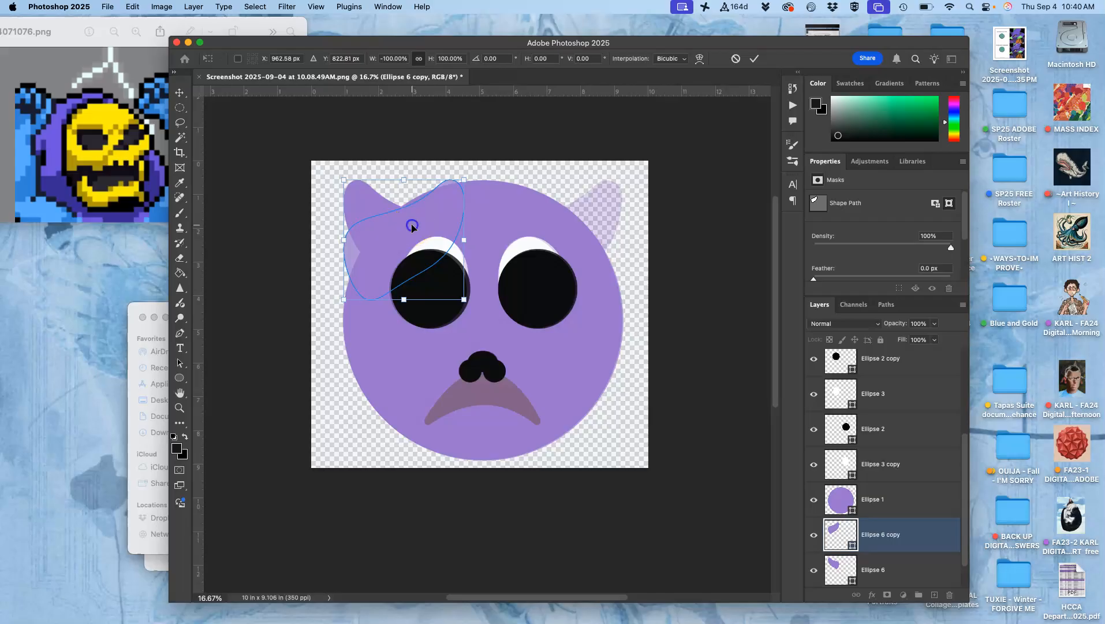
pyautogui.moveTo(411, 224); pyautogui.dragTo(569, 225)
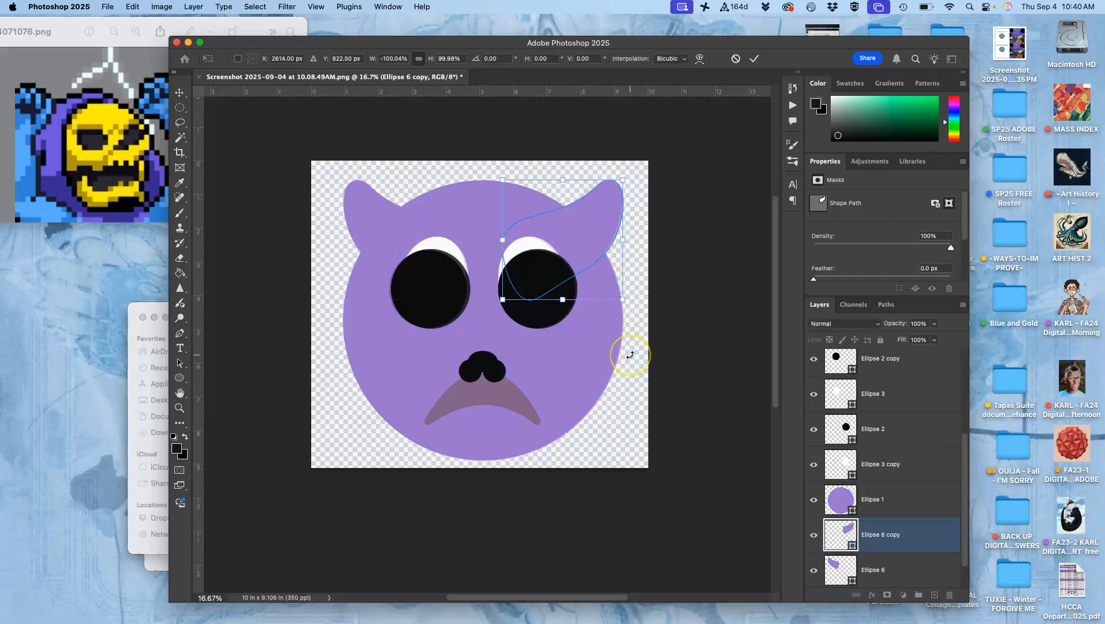
pyautogui.press('Return')
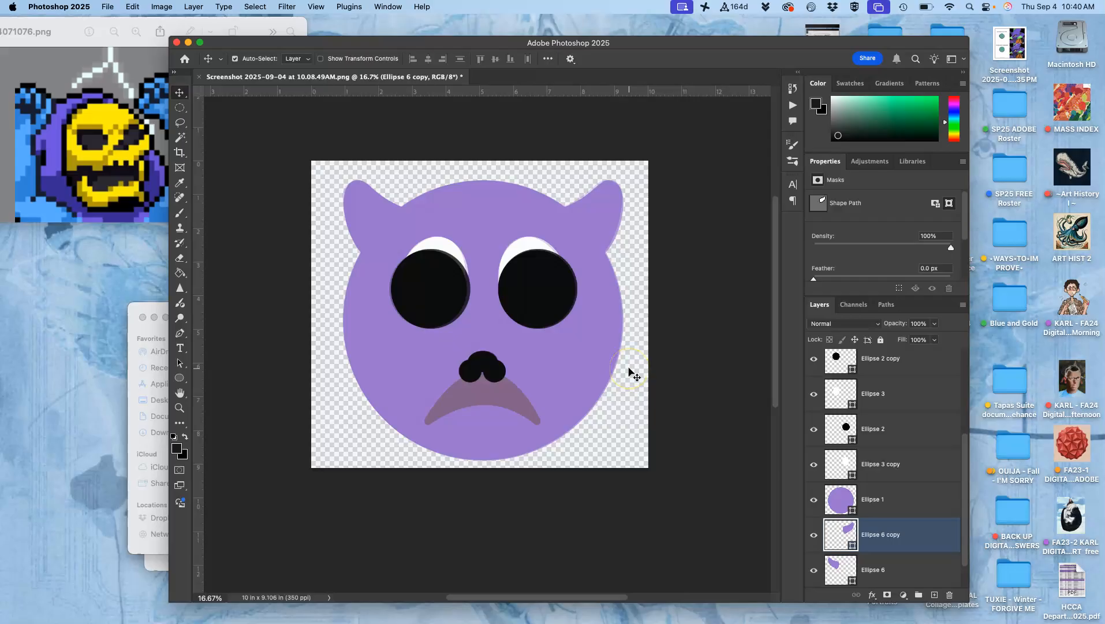